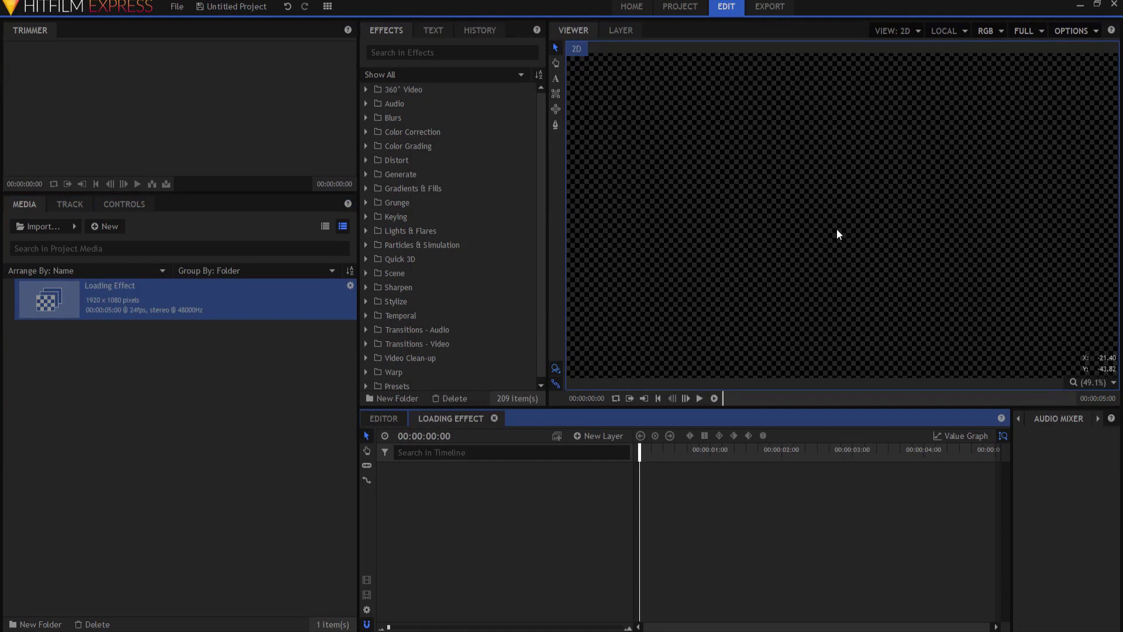
Step: Create a 1920 x 1080 black plane named Black and add it to the Loading Effect timeline
{"action": "left_click", "coordinate": [104, 227]}
{"action": "left_click", "coordinate": [117, 254]}
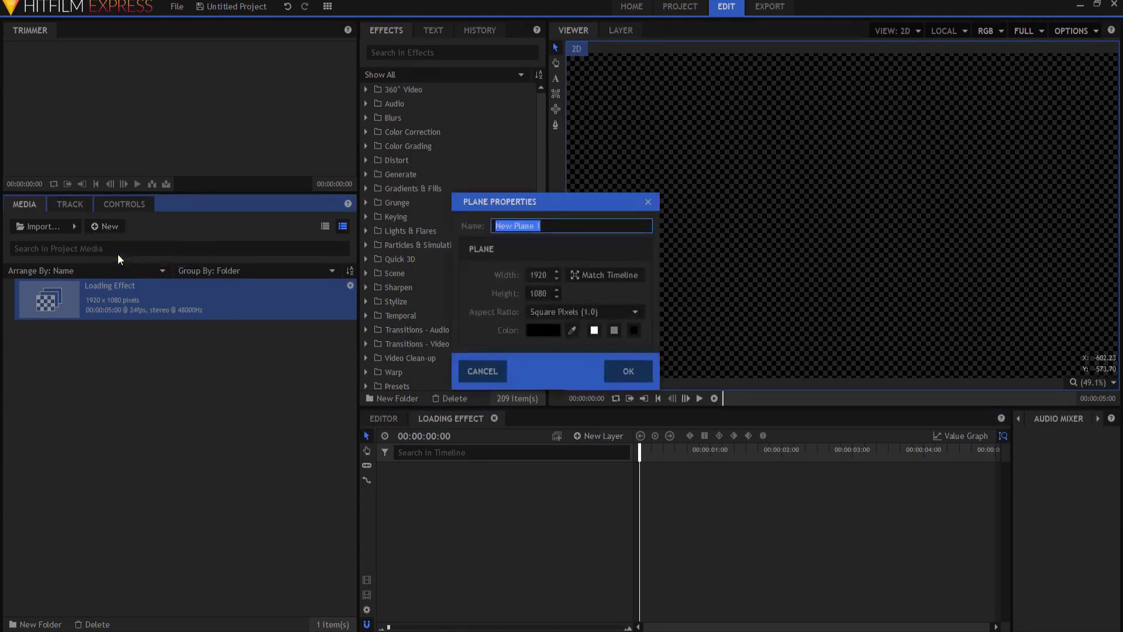
{"action": "type", "text": "Black"}
{"action": "left_click", "coordinate": [652, 376]}
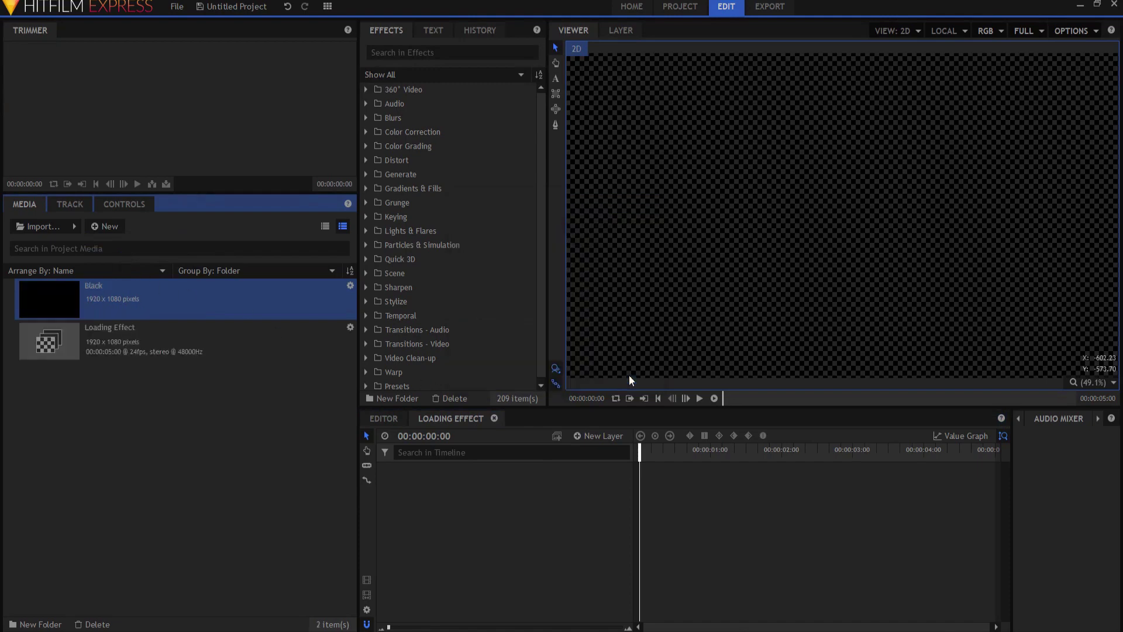
{"action": "left_click_drag", "start_coordinate": [72, 293], "coordinate": [479, 517]}
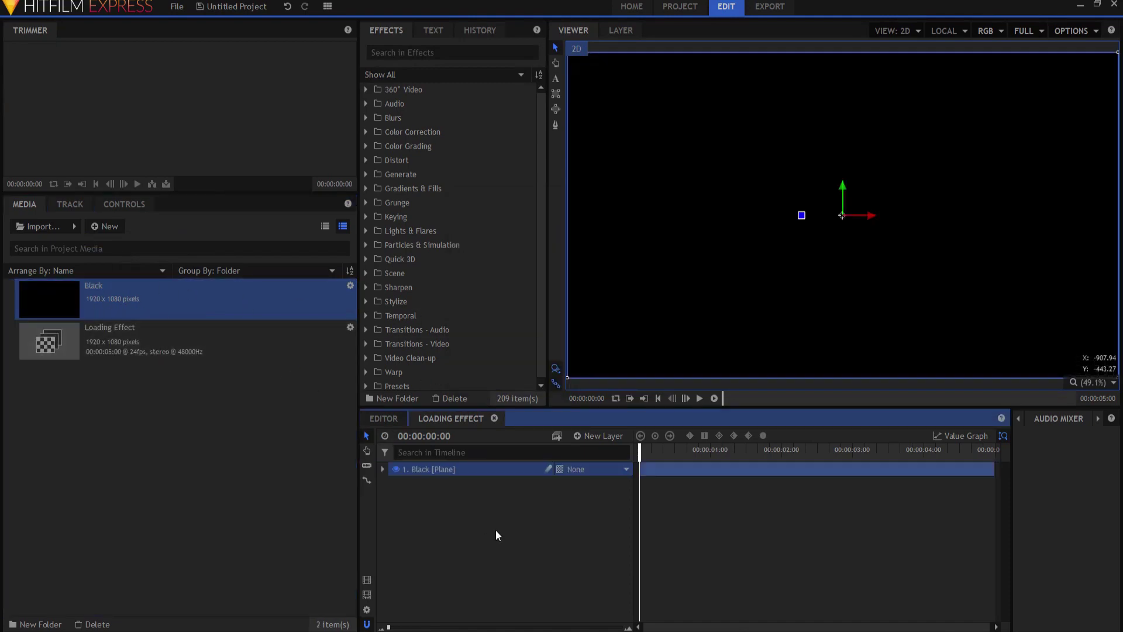
Step: Find the Timecode effect and apply it to the Black plane
{"action": "left_click", "coordinate": [420, 52]}
{"action": "type", "text": "time"}
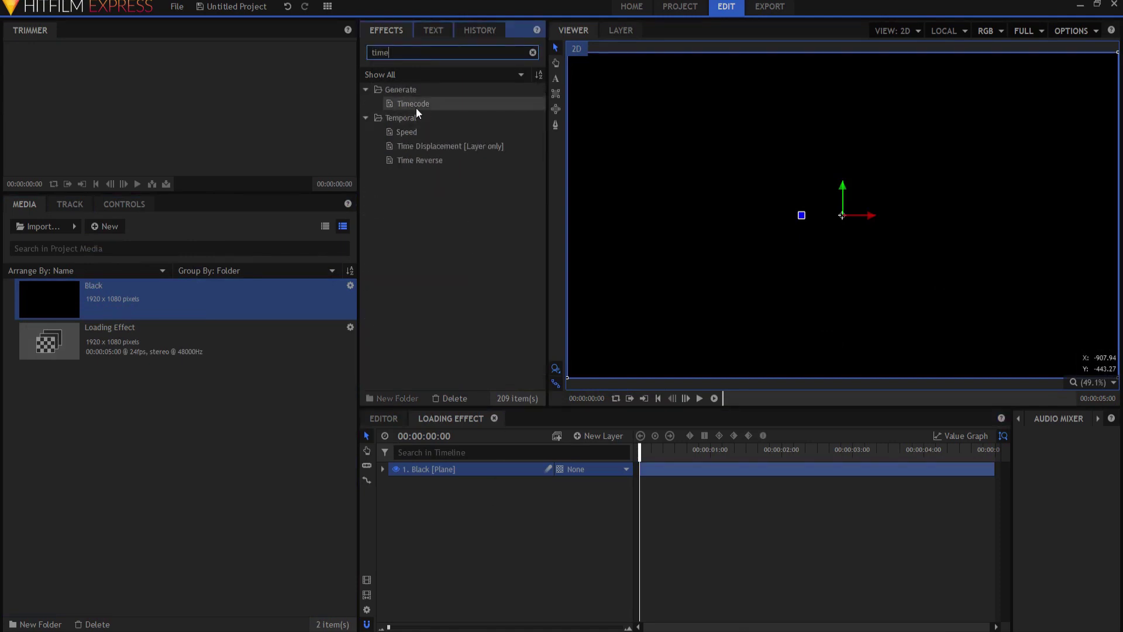
{"action": "left_click_drag", "start_coordinate": [413, 104], "coordinate": [443, 478]}
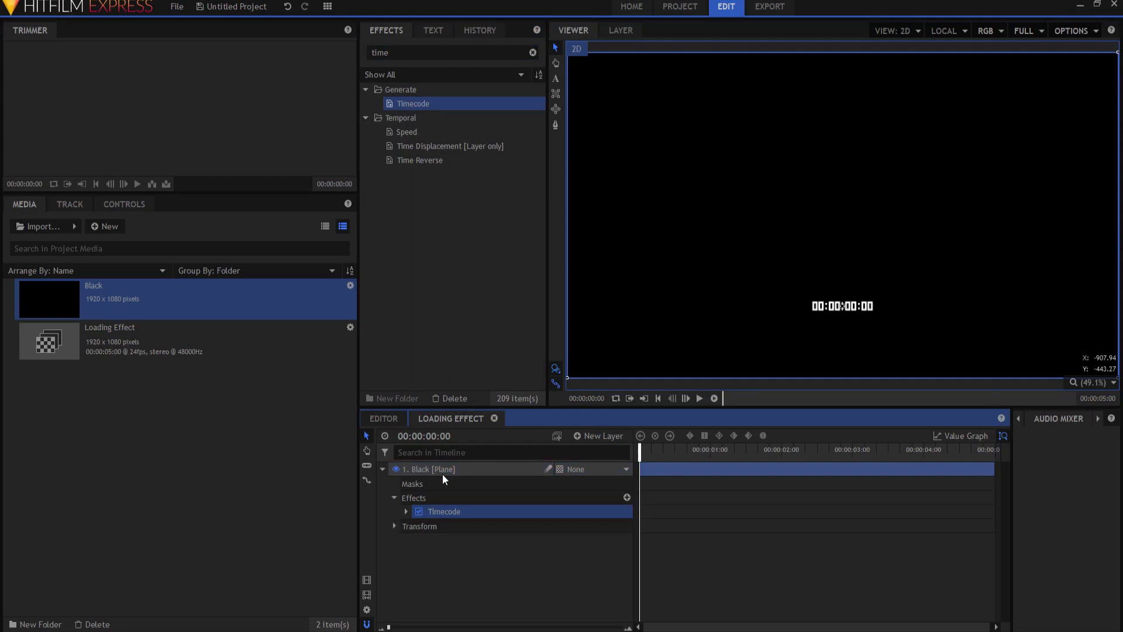
Step: Set the Timecode effect's format to Frames and its scale to 100, and play the composition to check the counter
{"action": "left_click", "coordinate": [406, 511]}
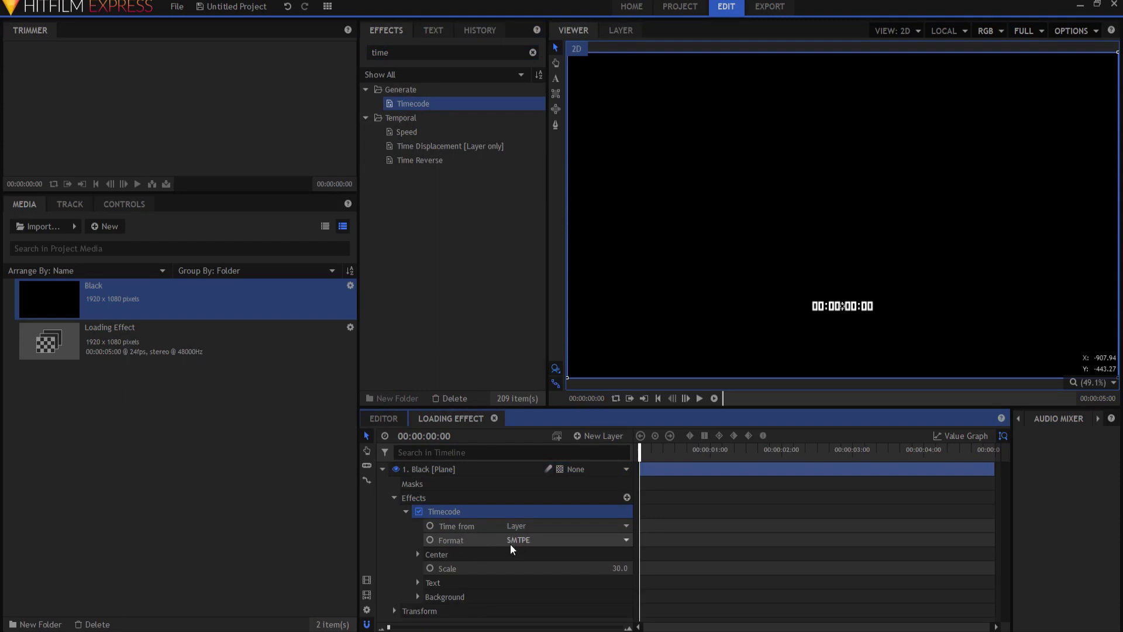
{"action": "left_click", "coordinate": [528, 539]}
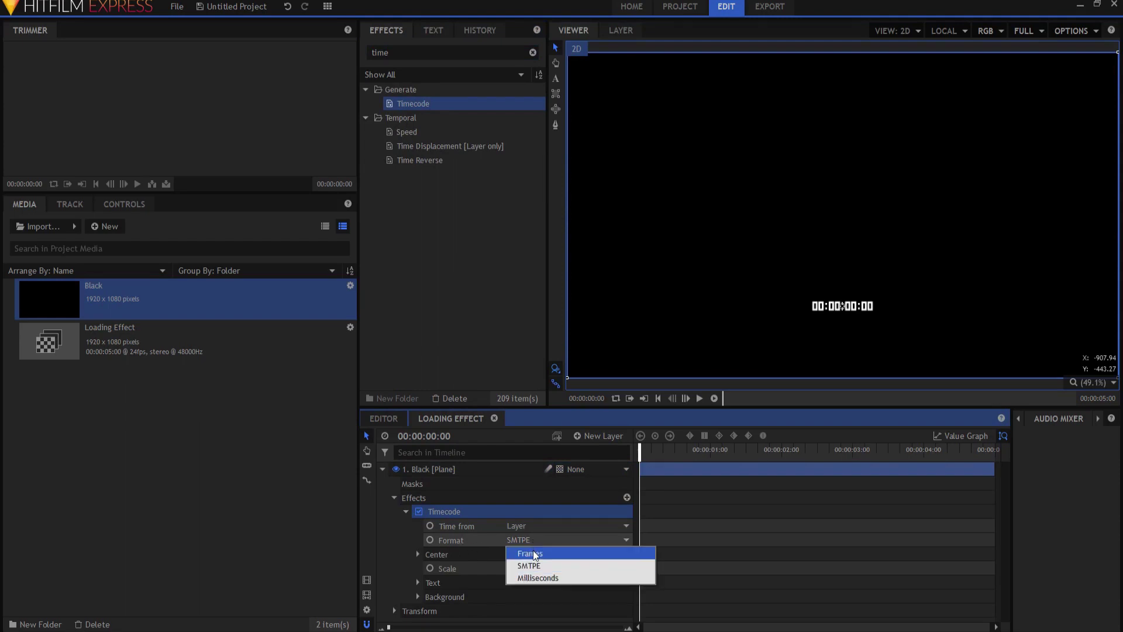
{"action": "left_click", "coordinate": [533, 555]}
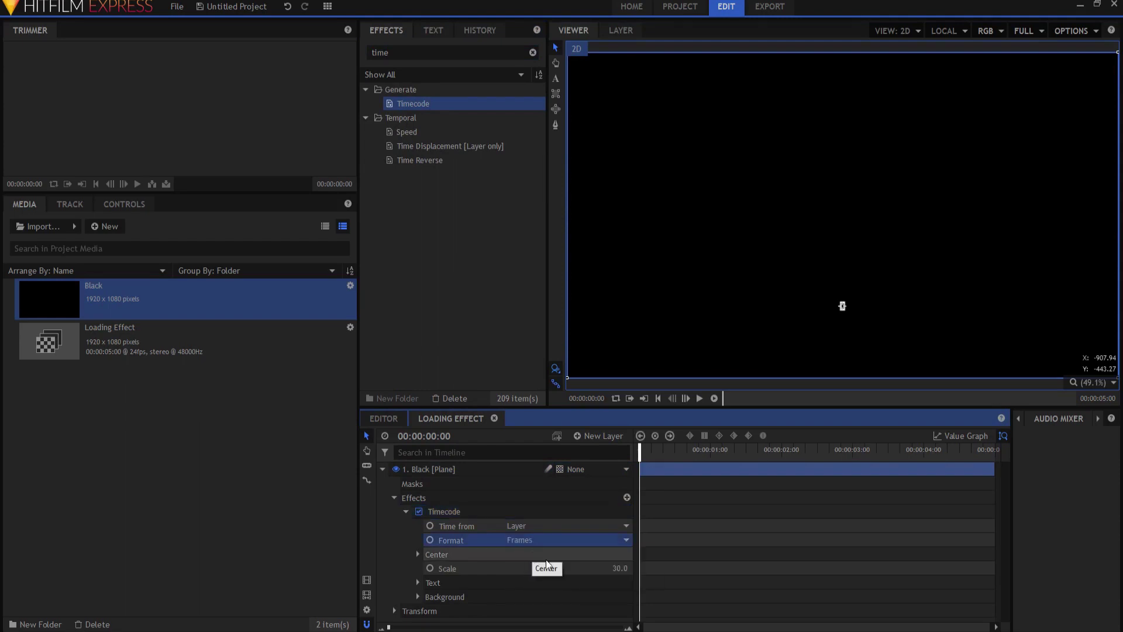
{"action": "left_click", "coordinate": [621, 569]}
{"action": "type", "text": "1"}
{"action": "key", "text": "Return"}
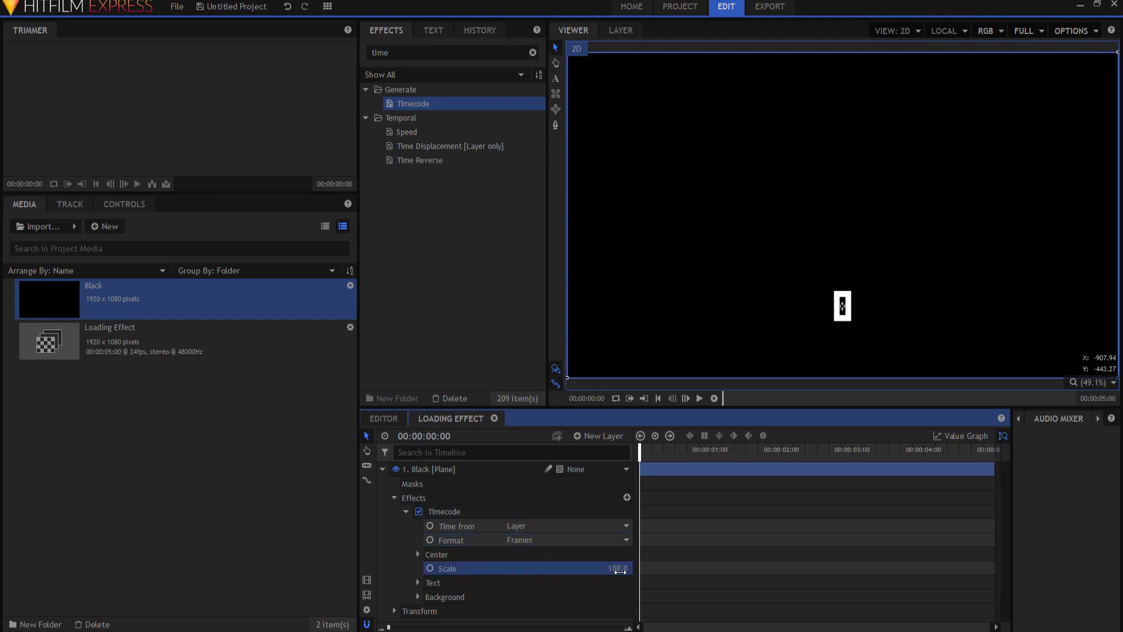
{"action": "left_click", "coordinate": [699, 399]}
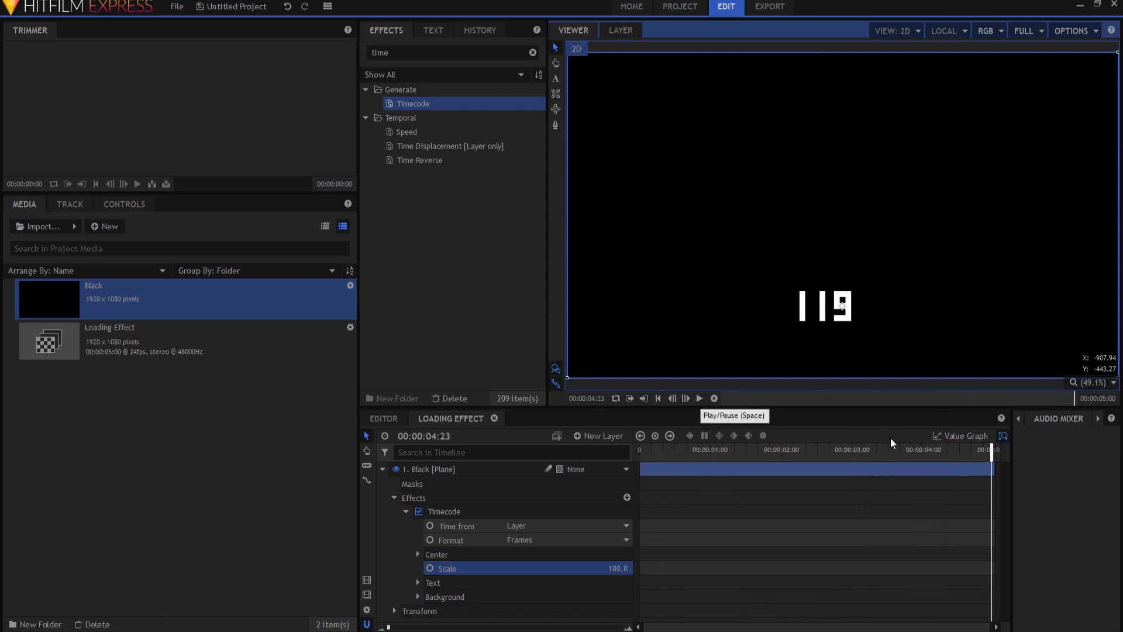
Step: Apply the Speed effect to the Black plane and add a Speed keyframe at 00:00:04:01
{"action": "left_click_drag", "start_coordinate": [889, 450], "coordinate": [927, 449]}
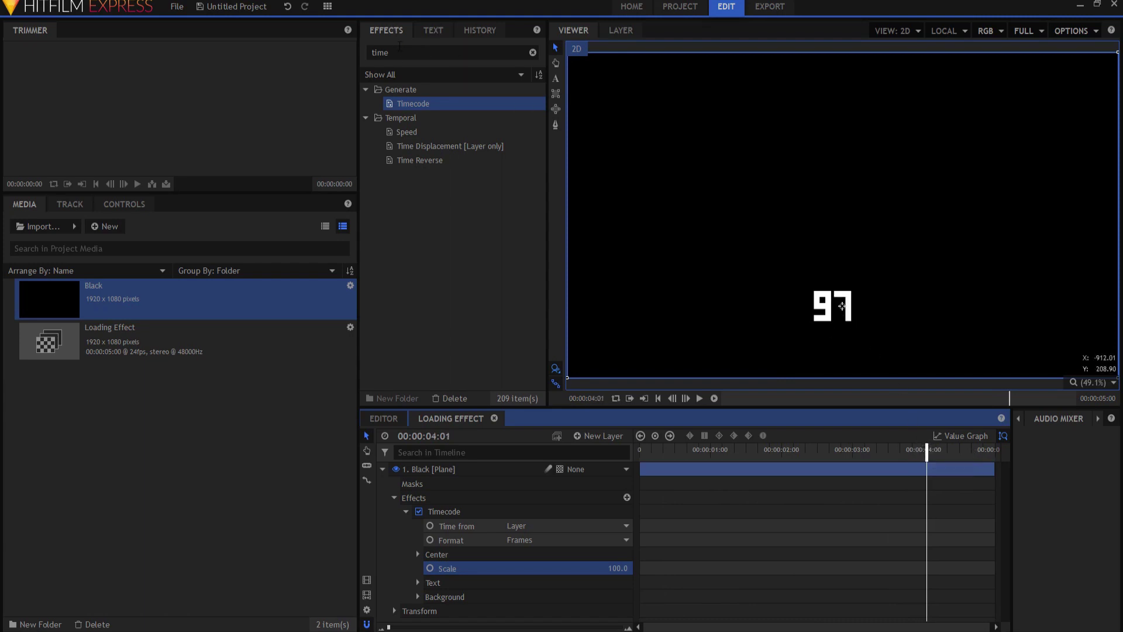
{"action": "left_click", "coordinate": [400, 49]}
{"action": "type", "text": "spee"}
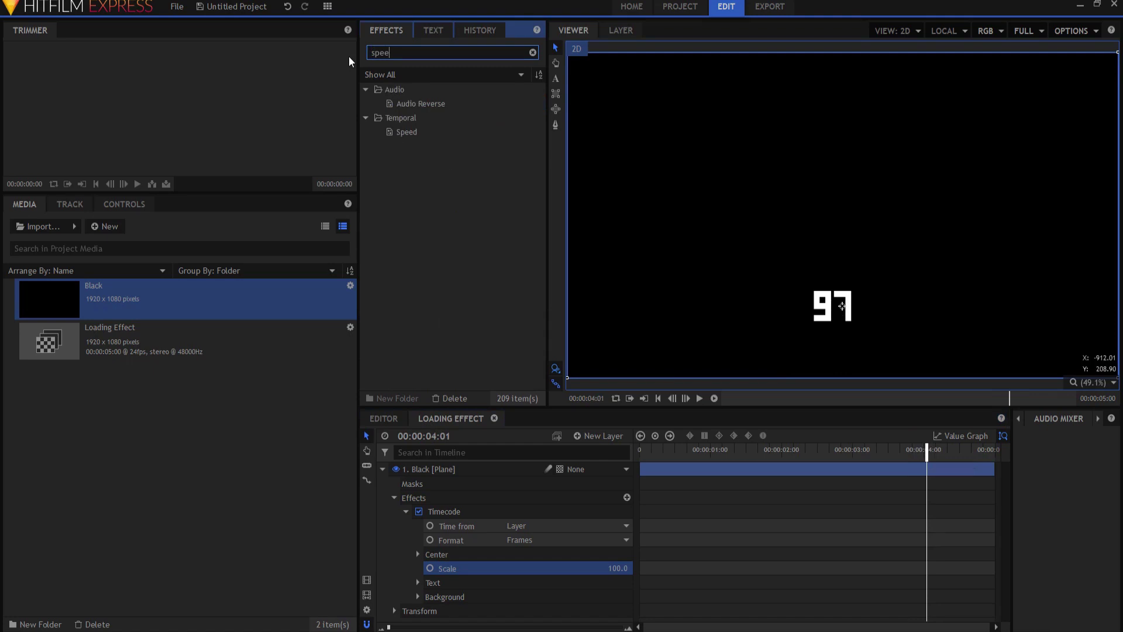
{"action": "left_click", "coordinate": [401, 134]}
{"action": "left_click_drag", "start_coordinate": [401, 140], "coordinate": [415, 504]}
{"action": "left_click", "coordinate": [406, 512]}
{"action": "left_click", "coordinate": [406, 526]}
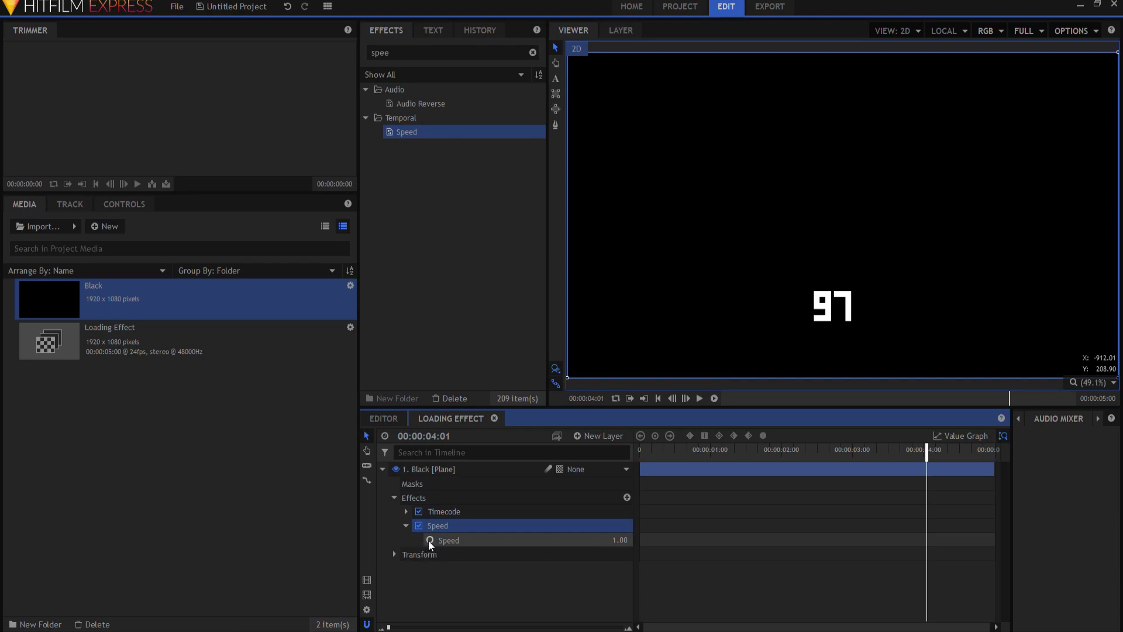
{"action": "left_click", "coordinate": [430, 540]}
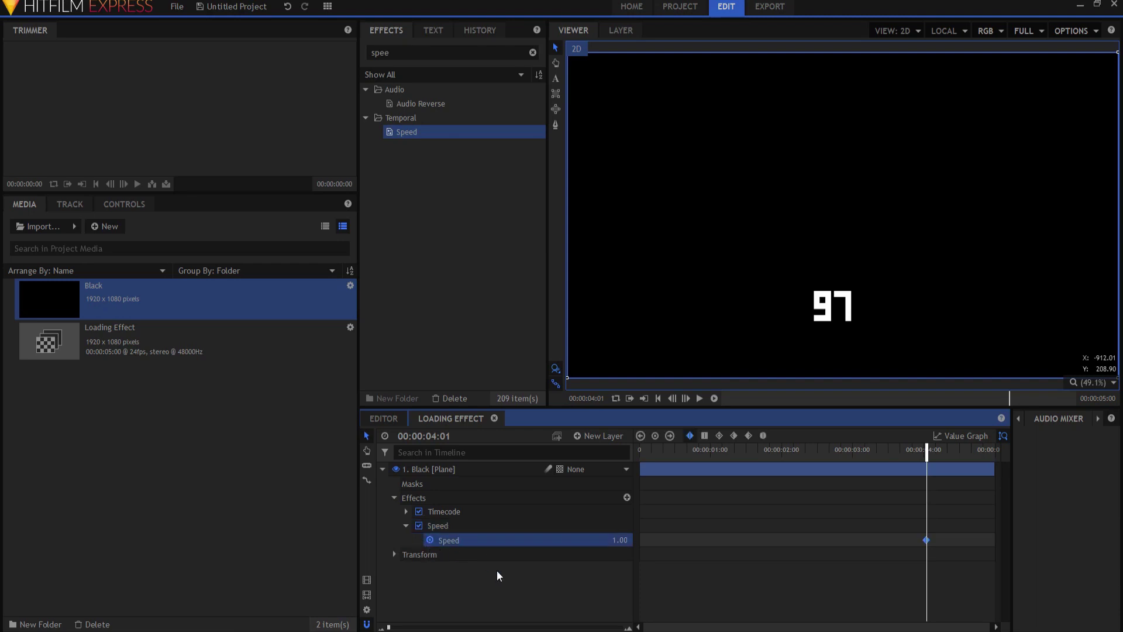
Step: Set Speed to 0 at 00:00:04:02, make the Speed keyframes constant, and play back from 00:00:02:12 to check the counter
{"action": "key", "text": "Right"}
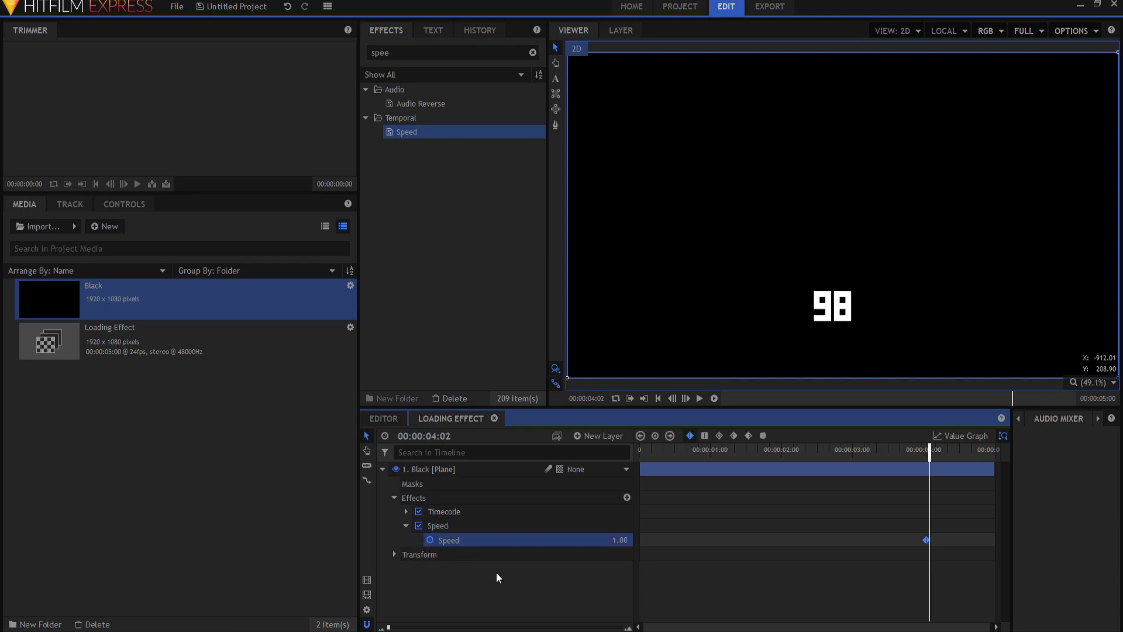
{"action": "left_click", "coordinate": [623, 540]}
{"action": "type", "text": "0"}
{"action": "key", "text": "Return"}
{"action": "left_click", "coordinate": [705, 436]}
{"action": "left_click", "coordinate": [818, 451]}
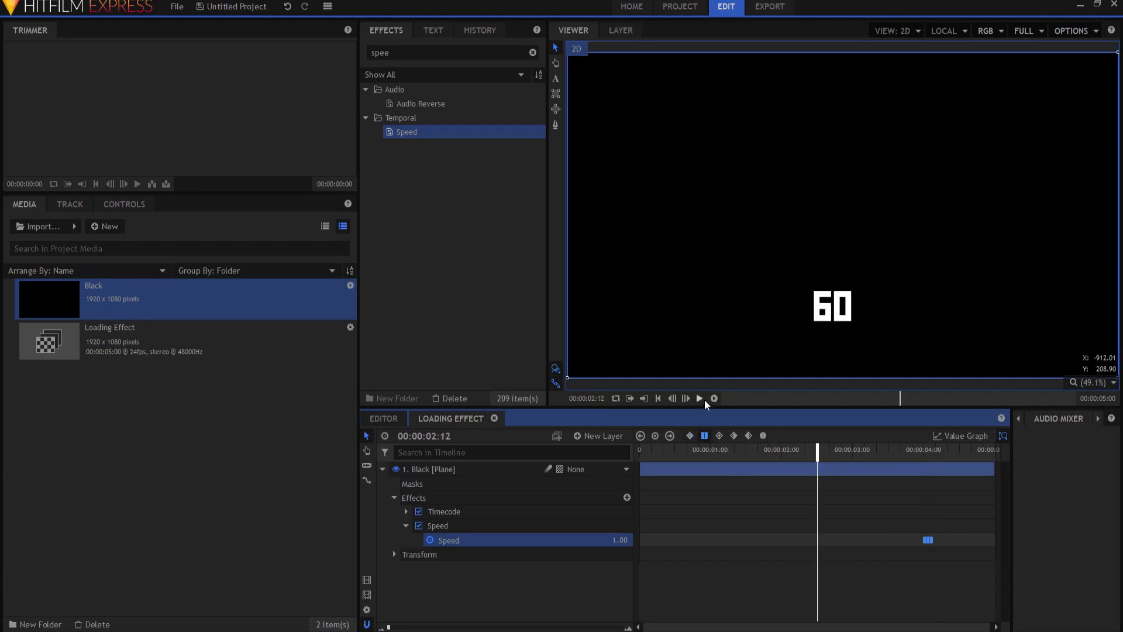
{"action": "left_click", "coordinate": [700, 398]}
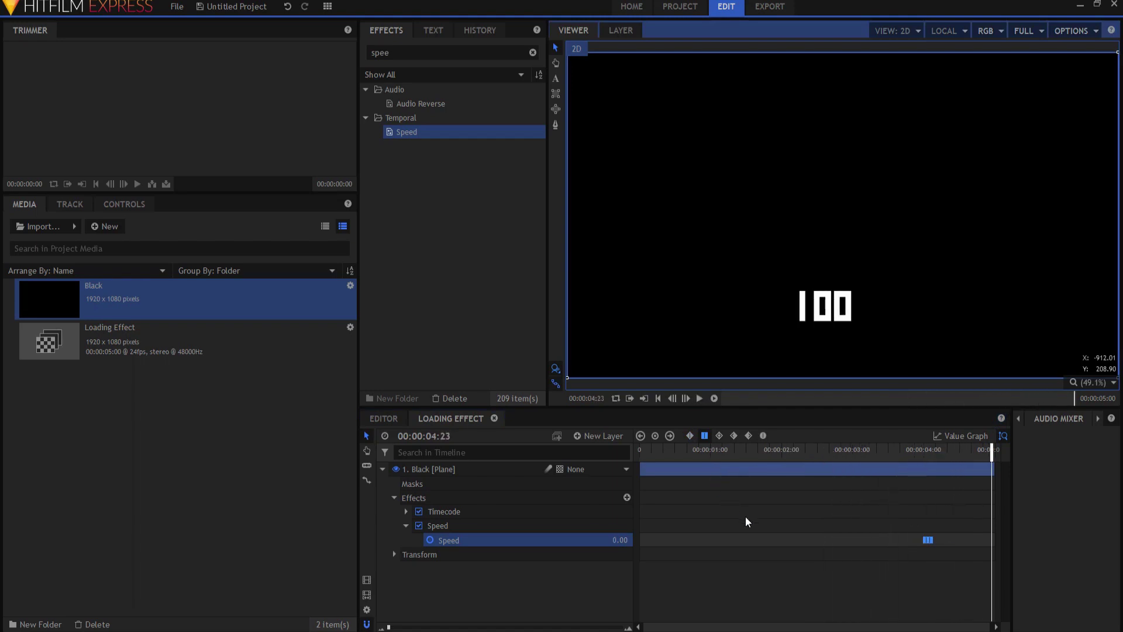
Step: Collapse the Speed effect's settings and add a new camera layer to the composition
{"action": "left_click", "coordinate": [406, 525]}
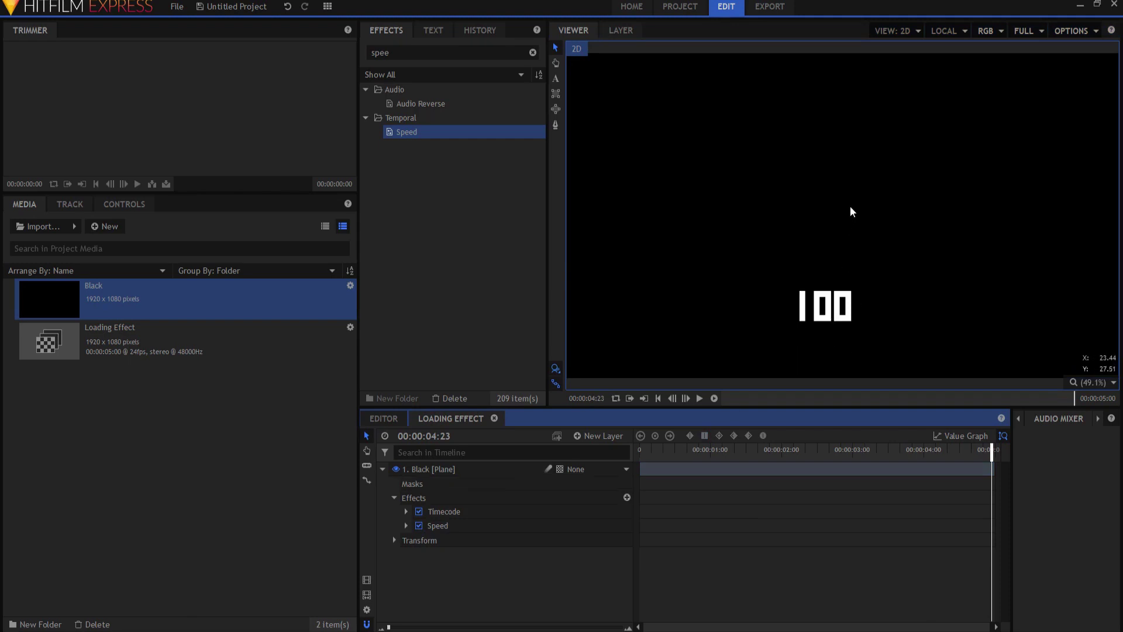
{"action": "left_click", "coordinate": [589, 436]}
{"action": "left_click", "coordinate": [595, 497]}
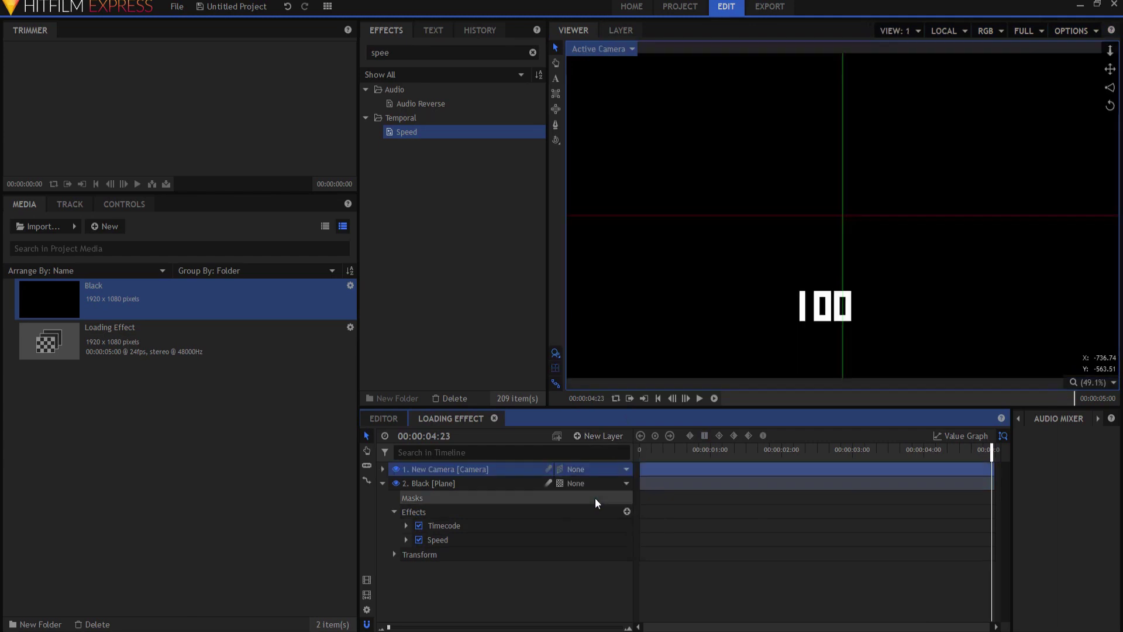
Step: Move the Timecode effect's counter so its digit at 00:00:00:00 sits at the centre of the frame
{"action": "left_click", "coordinate": [416, 484]}
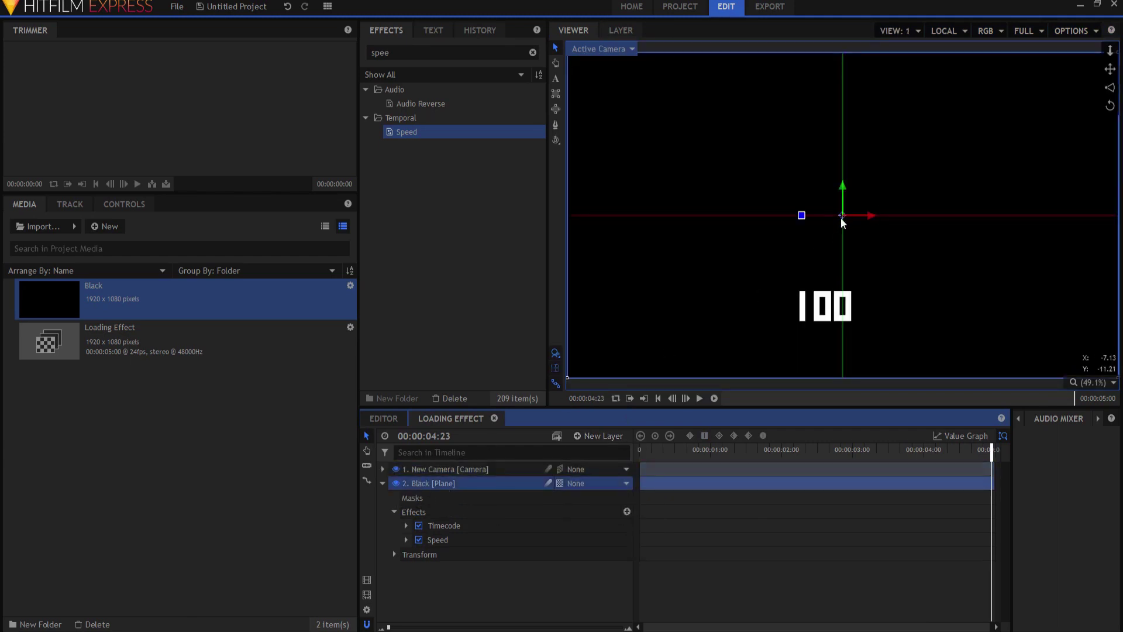
{"action": "left_click", "coordinate": [441, 526]}
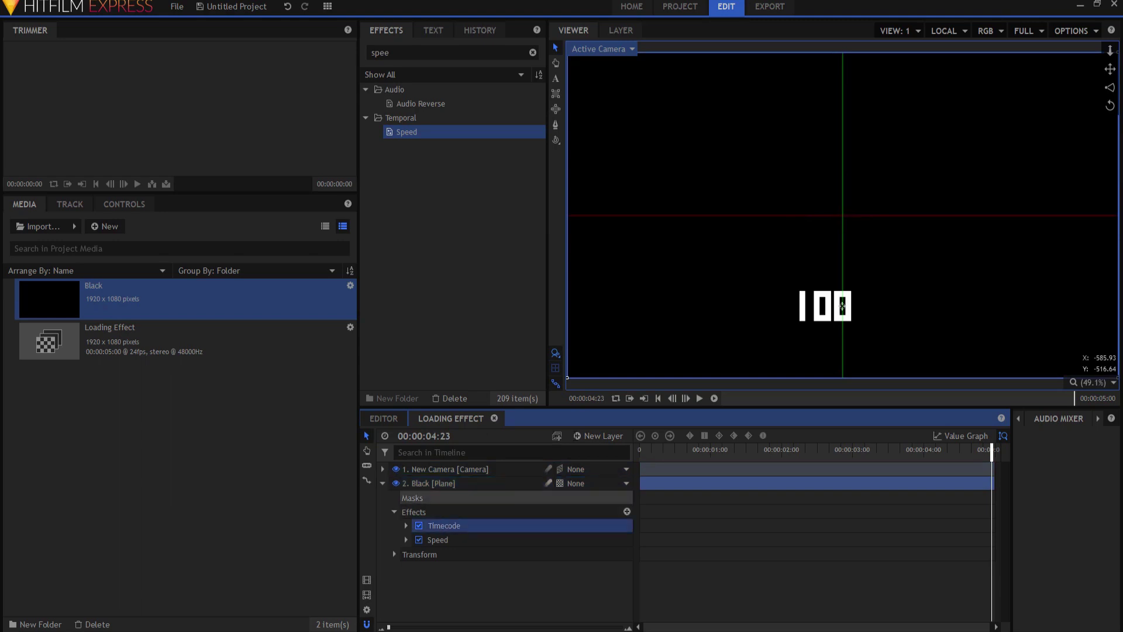
{"action": "left_click_drag", "start_coordinate": [842, 305], "coordinate": [864, 218]}
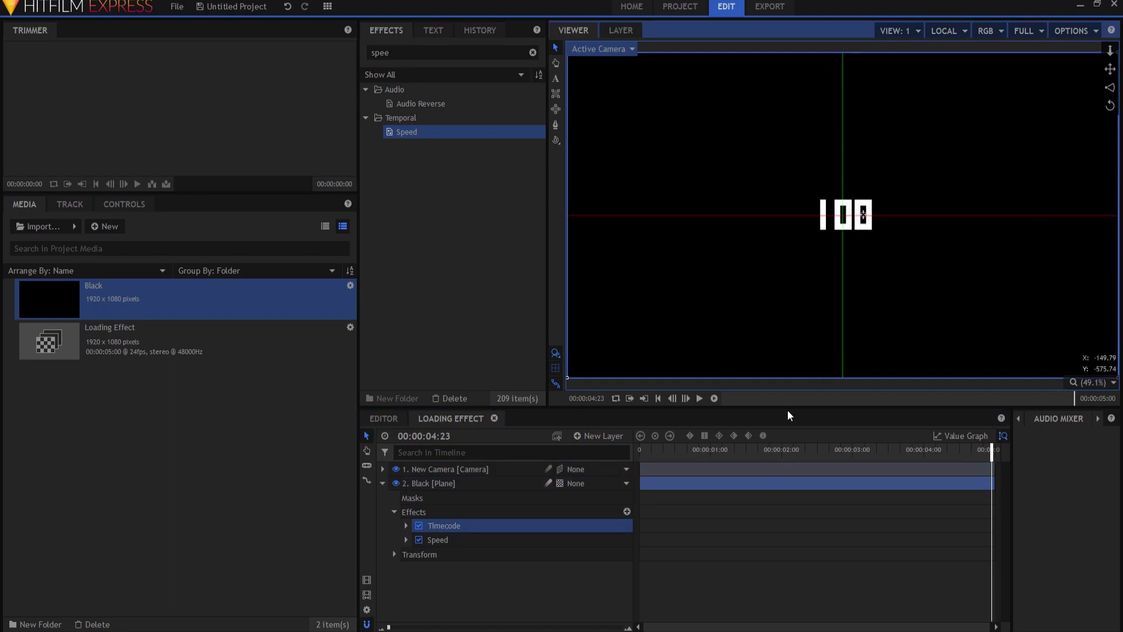
{"action": "left_click", "coordinate": [656, 398]}
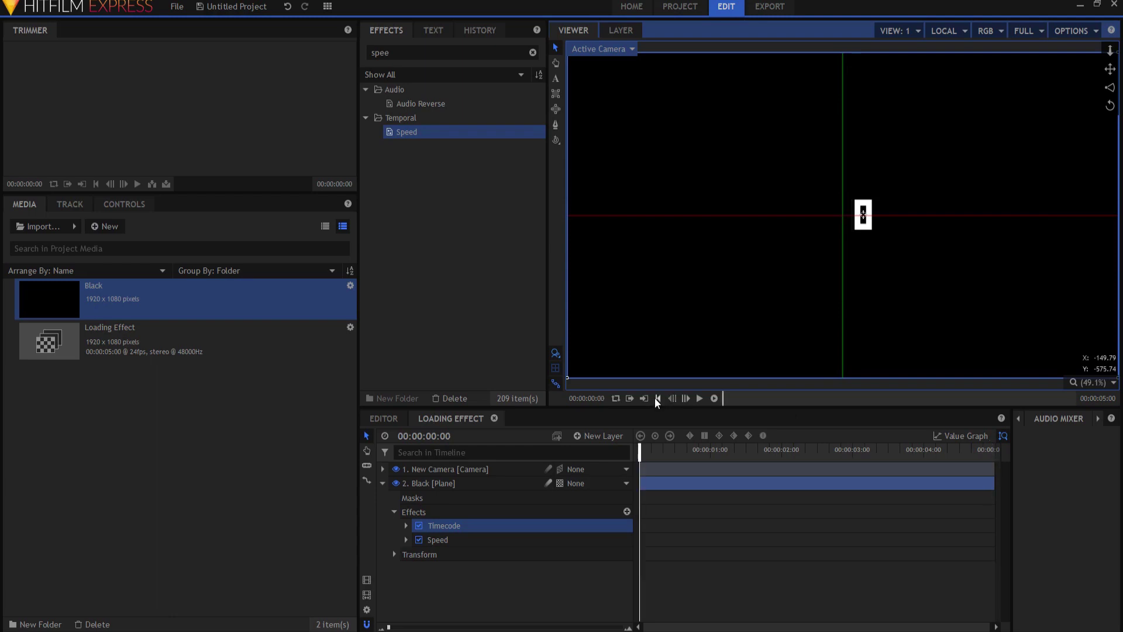
{"action": "left_click_drag", "start_coordinate": [863, 219], "coordinate": [843, 215]}
Step: Add a constant Position keyframe to the Black plane at 00:00:00:00
{"action": "left_click", "coordinate": [405, 526]}
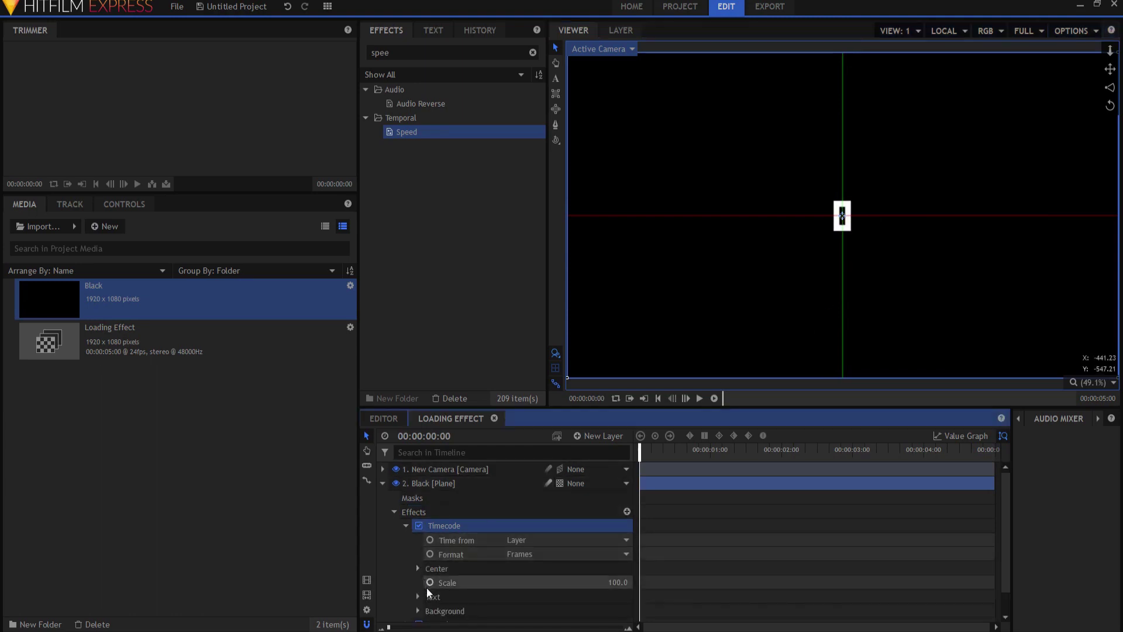
{"action": "left_click", "coordinate": [406, 525]}
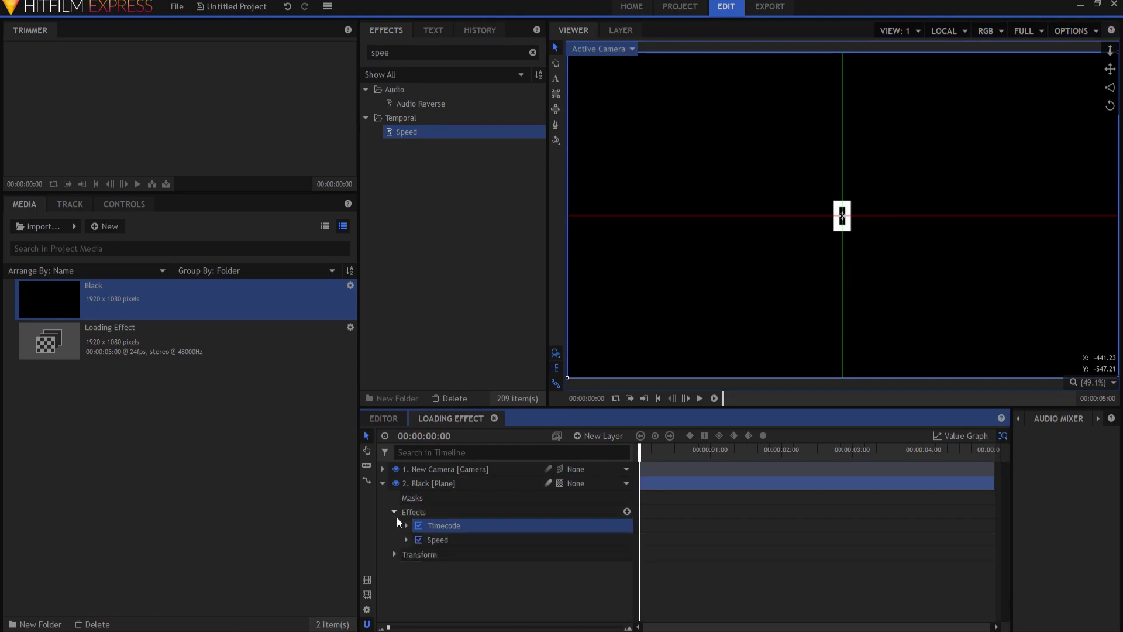
{"action": "left_click", "coordinate": [394, 512]}
{"action": "left_click", "coordinate": [395, 525]}
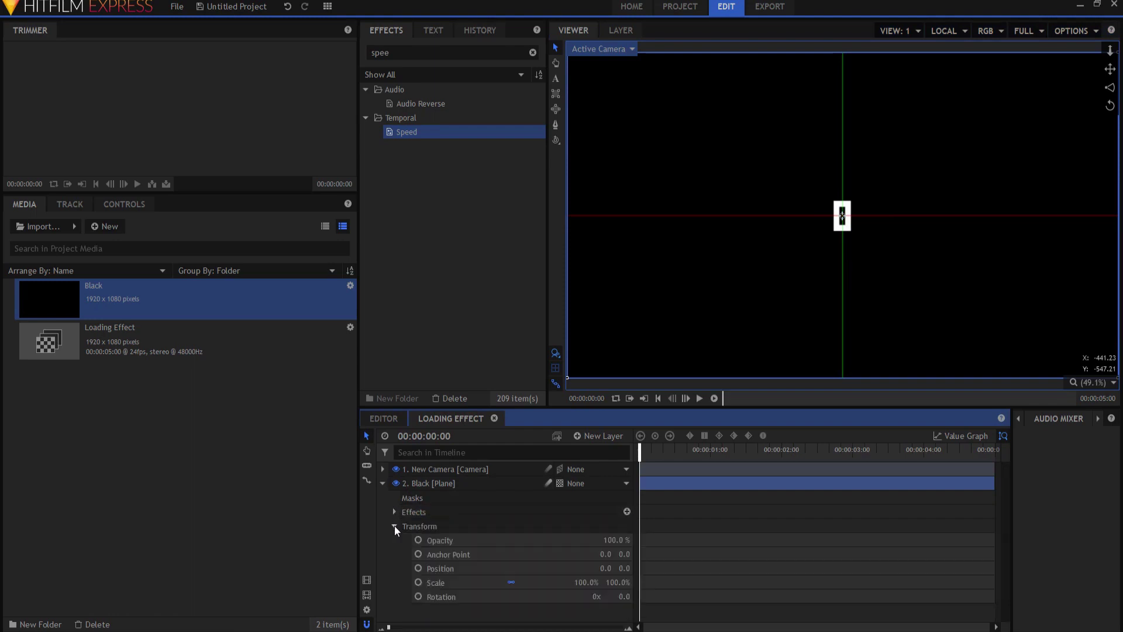
{"action": "left_click", "coordinate": [418, 569]}
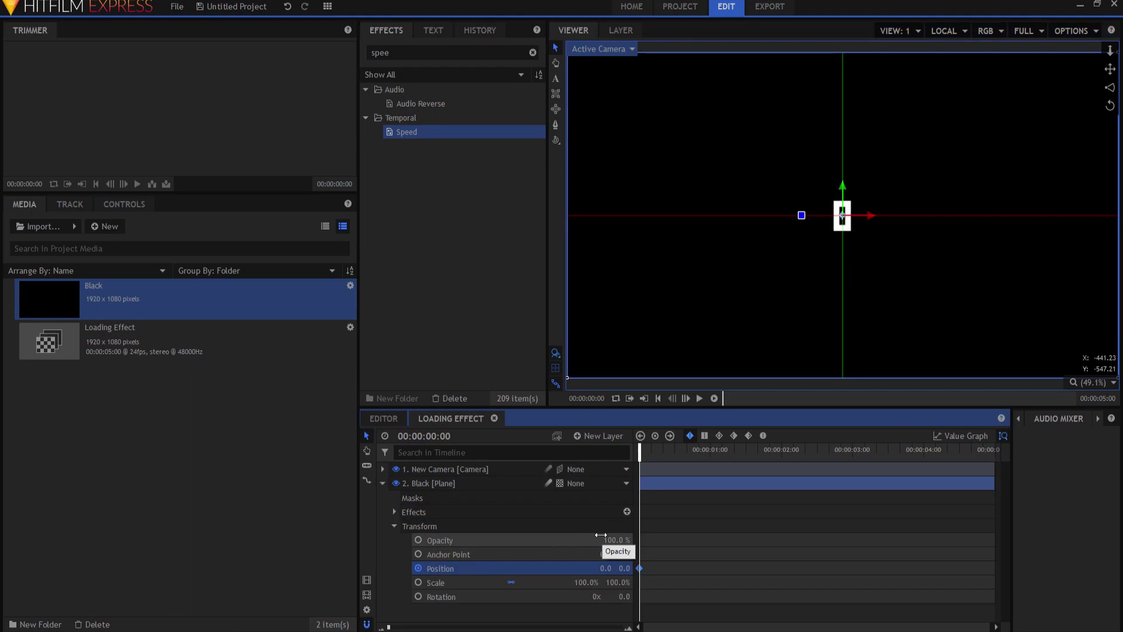
{"action": "left_click", "coordinate": [704, 436]}
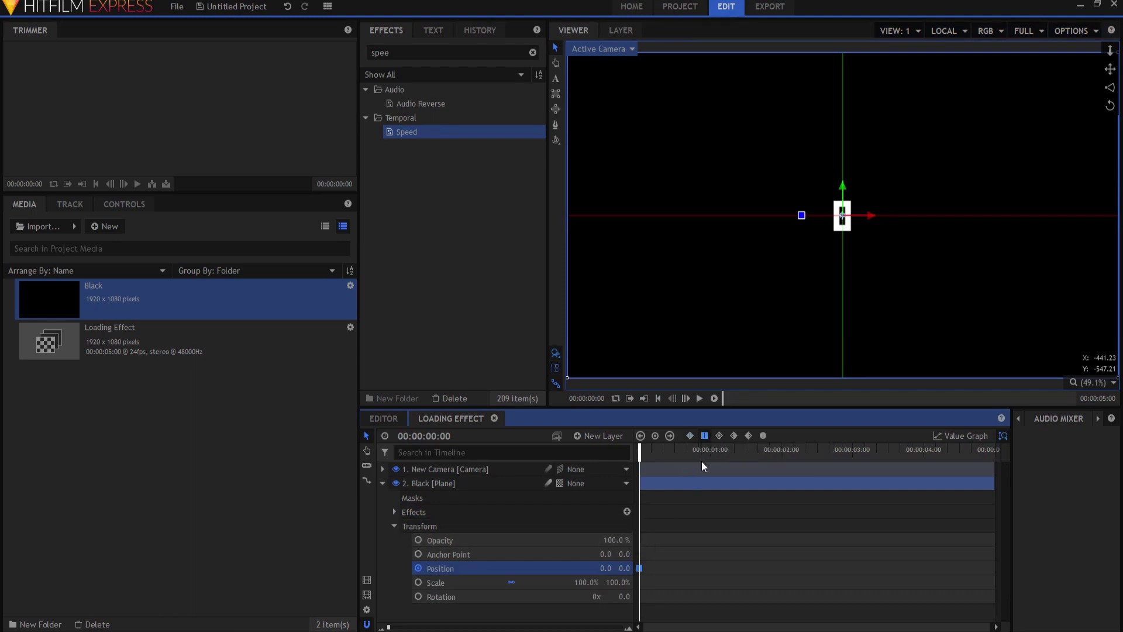
Step: At 00:00:00:10, shift the Black plane horizontally to about X 38.7 to centre the two-digit counter, with a constant Position keyframe
{"action": "key", "text": "space"}
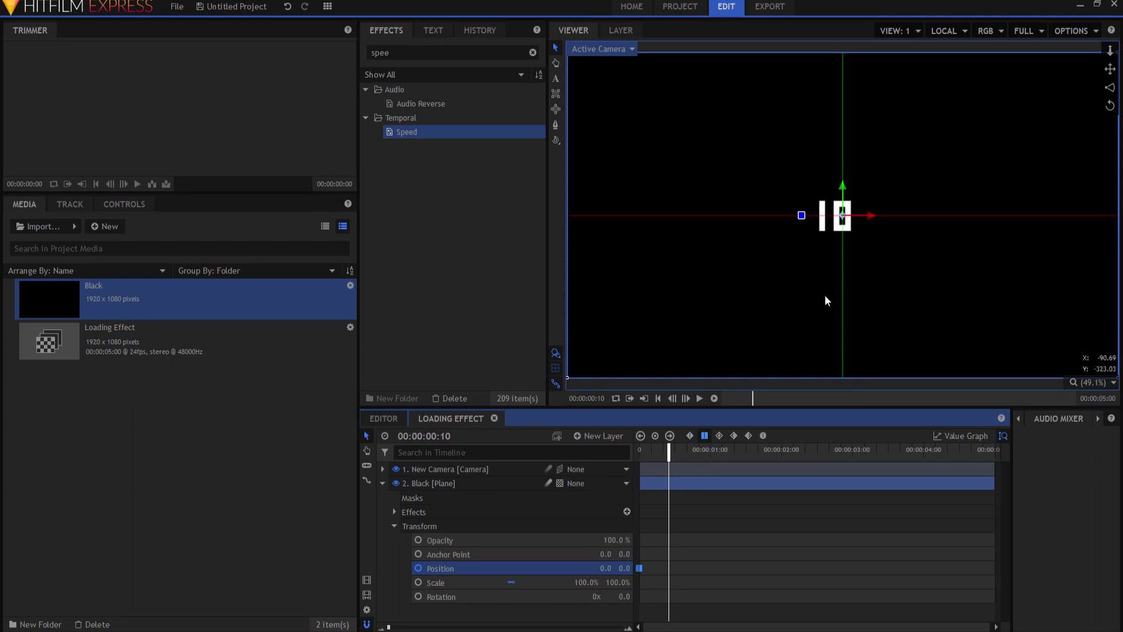
{"action": "left_click_drag", "start_coordinate": [872, 215], "coordinate": [883, 215]}
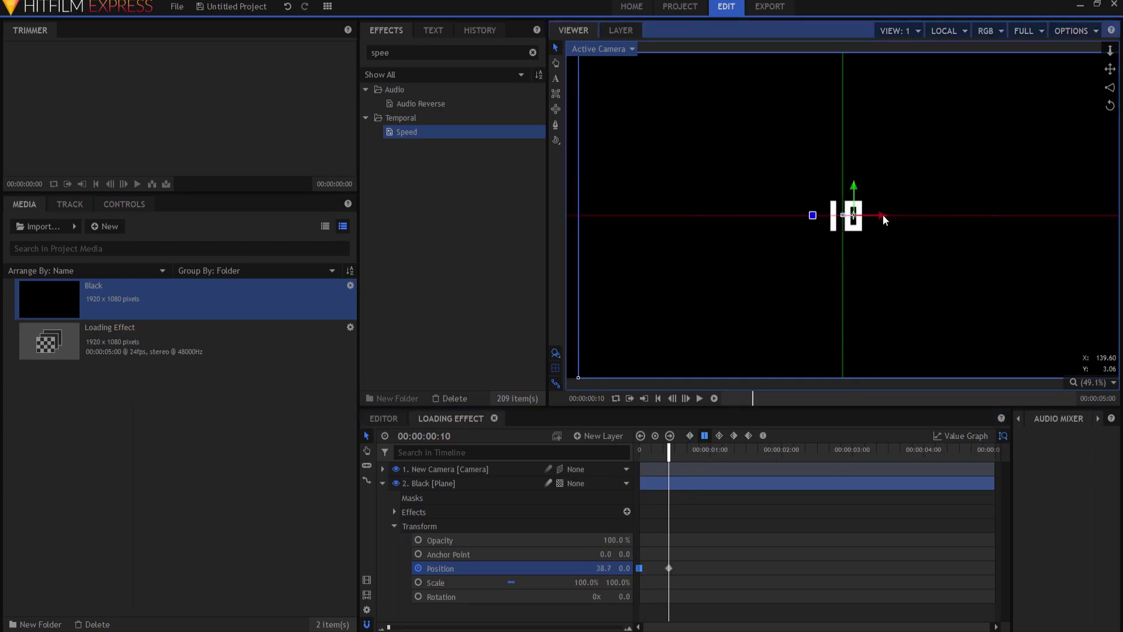
{"action": "left_click", "coordinate": [670, 571]}
{"action": "key", "text": "space"}
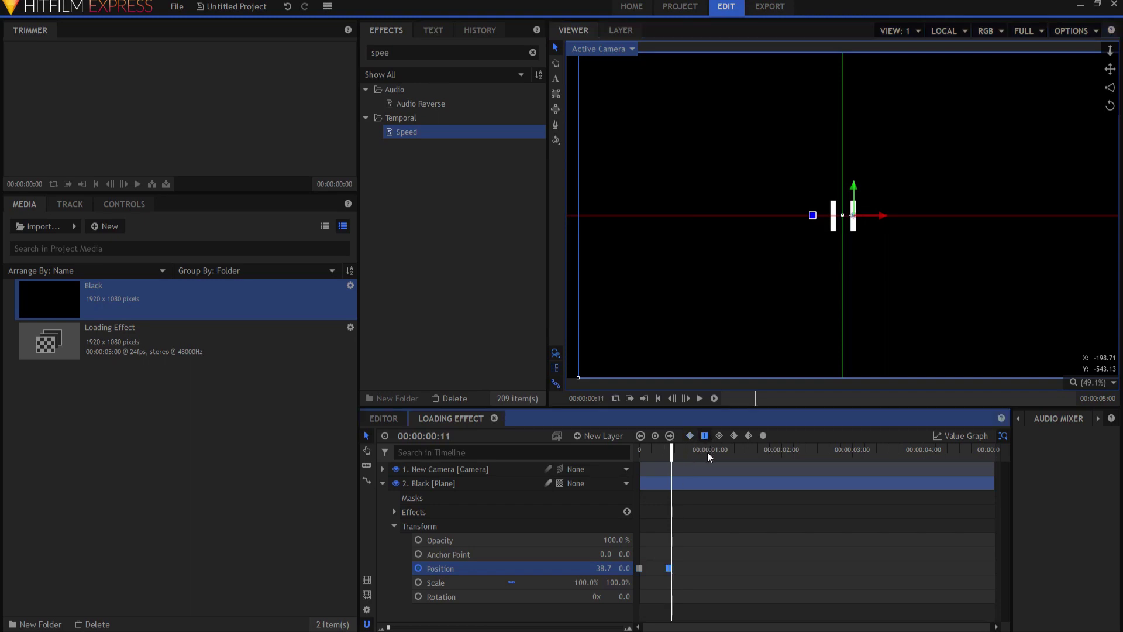
Step: At 00:00:04:04, shift the Black plane to about X 71.3 to centre the three-digit counter, and collapse the layer at the timeline's start
{"action": "left_click_drag", "start_coordinate": [681, 451], "coordinate": [935, 444]}
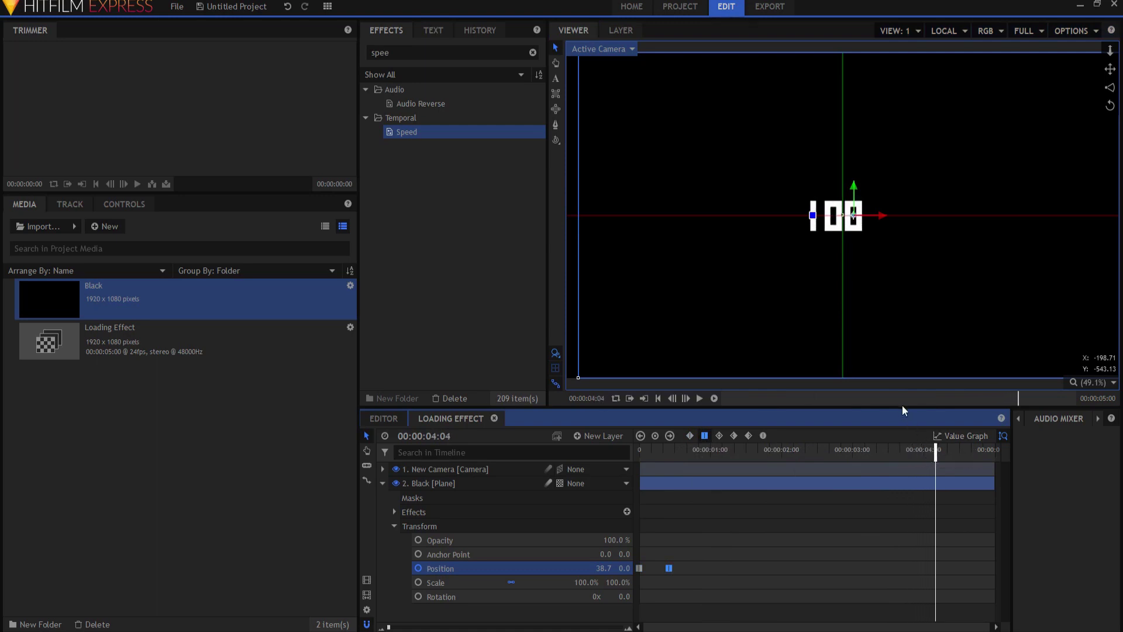
{"action": "left_click", "coordinate": [876, 215]}
{"action": "left_click_drag", "start_coordinate": [879, 215], "coordinate": [890, 214]}
{"action": "left_click", "coordinate": [936, 568]}
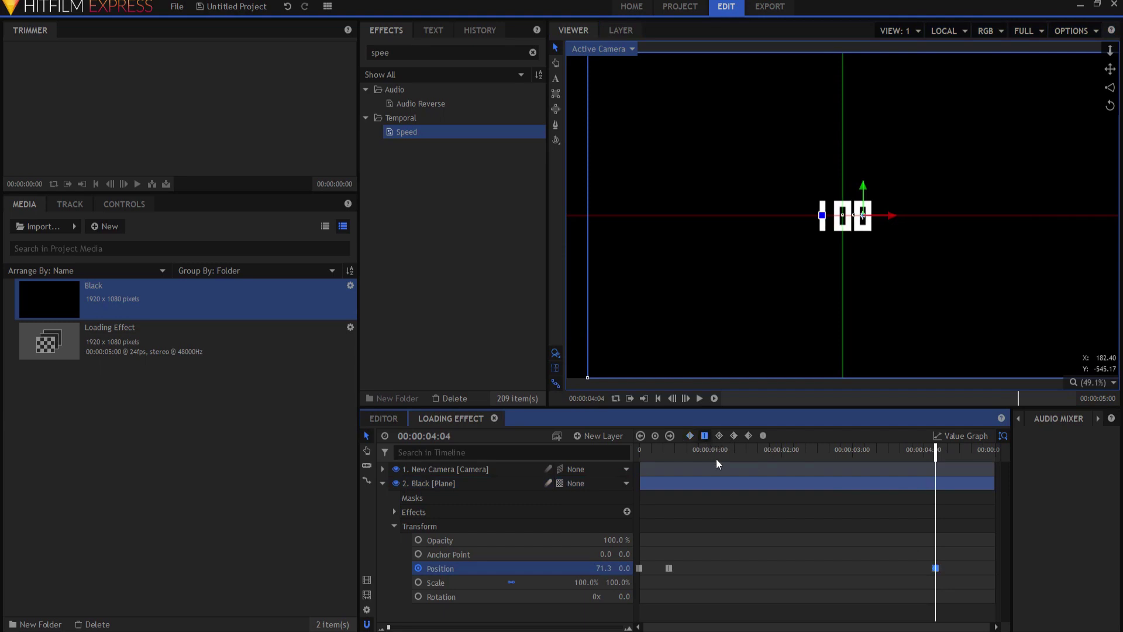
{"action": "left_click", "coordinate": [658, 399]}
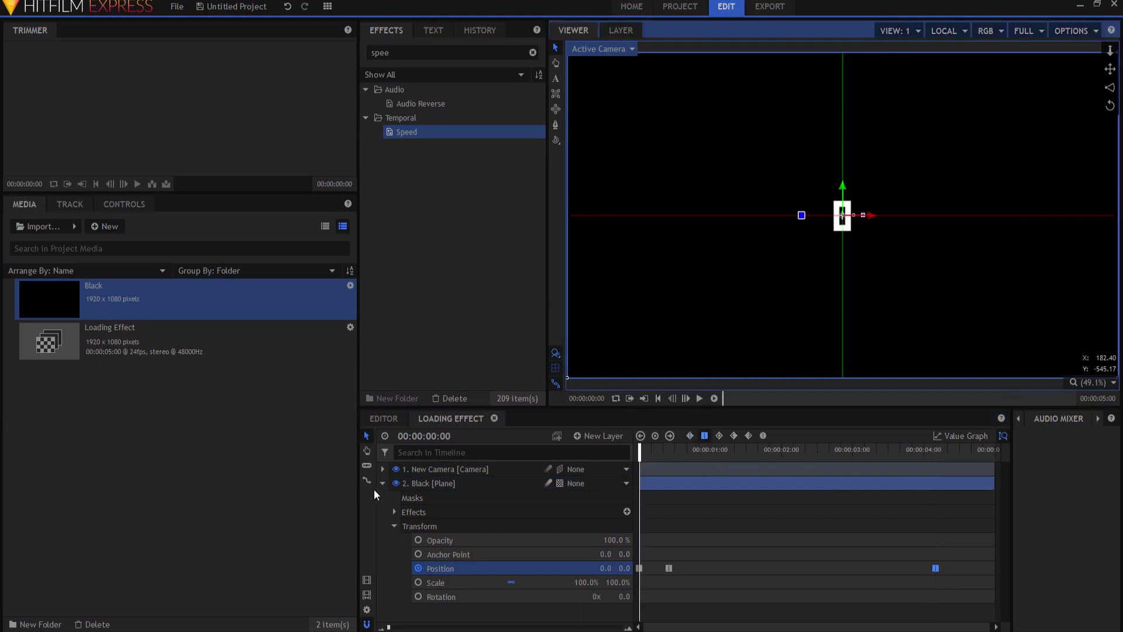
{"action": "left_click", "coordinate": [382, 483]}
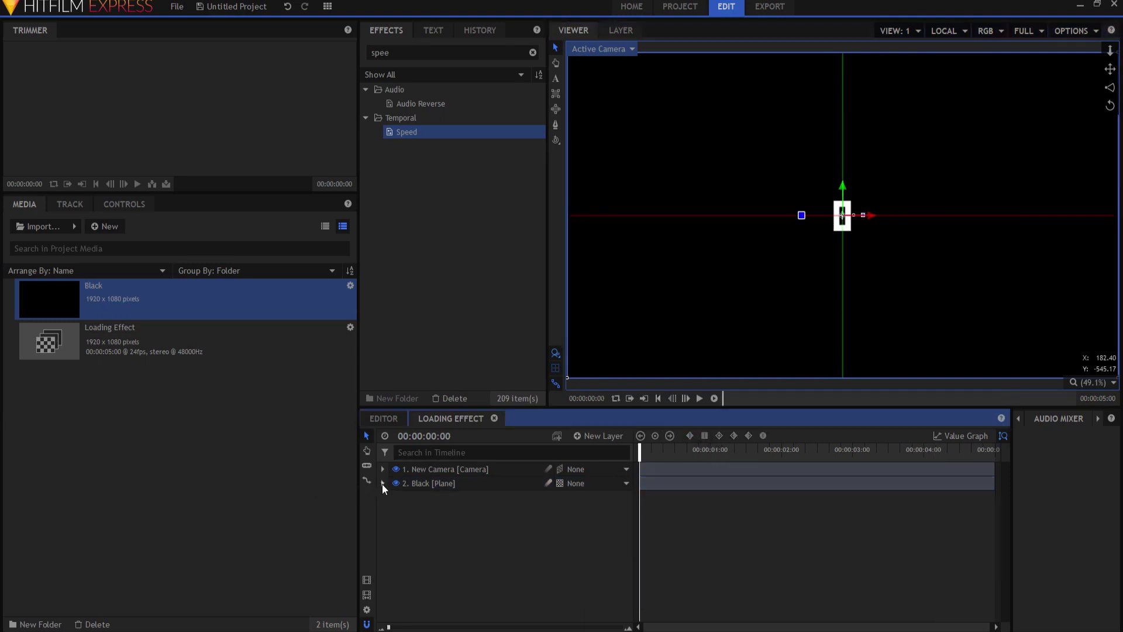
Step: Play the counter through to the end, and set the Black plane's blend mode to Add
{"action": "left_click", "coordinate": [701, 398]}
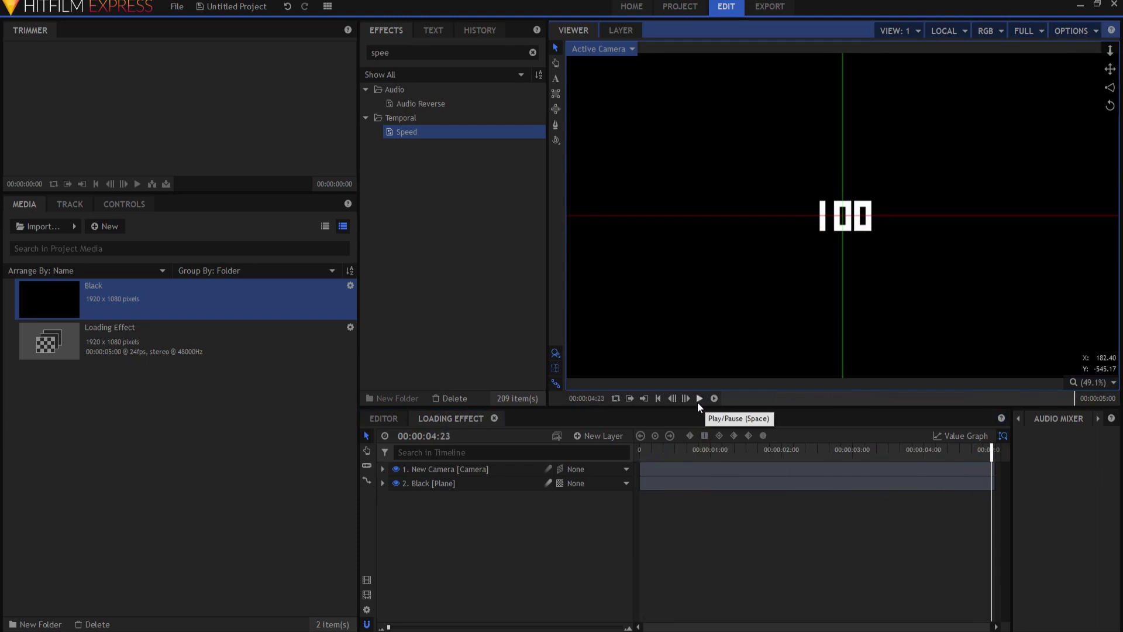
{"action": "right_click", "coordinate": [423, 483]}
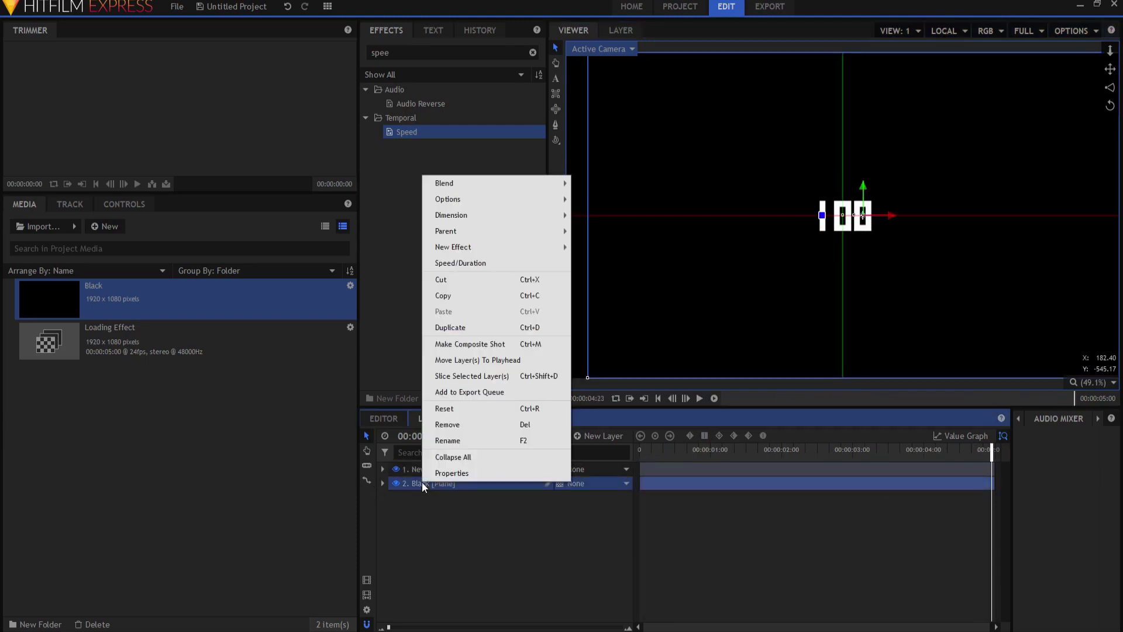
{"action": "mouse_move", "coordinate": [469, 182]}
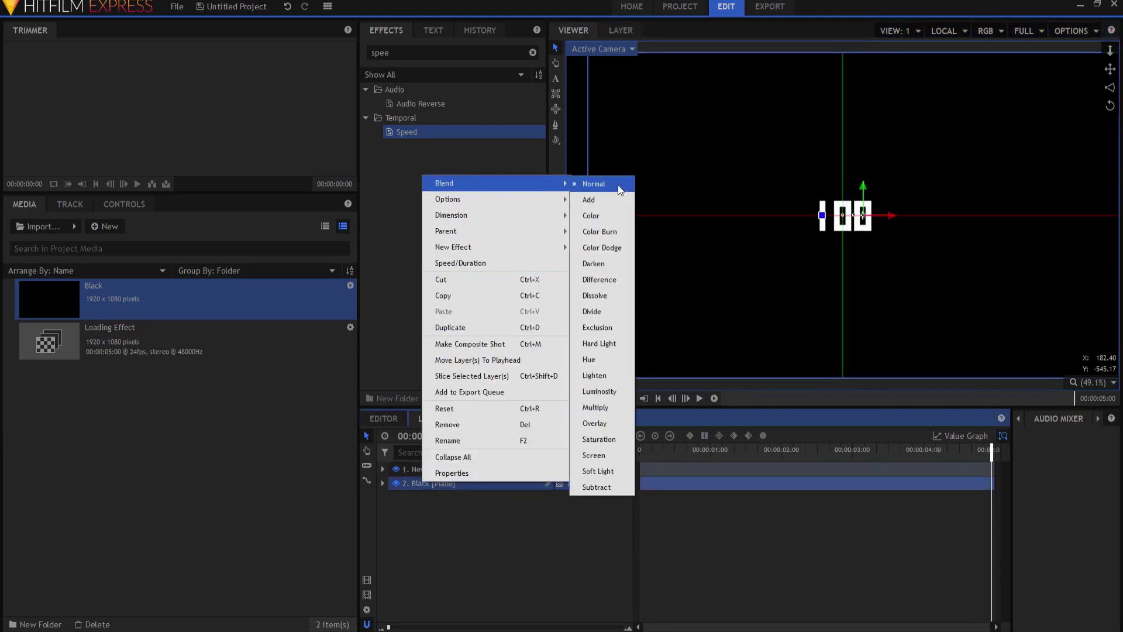
{"action": "left_click", "coordinate": [609, 199]}
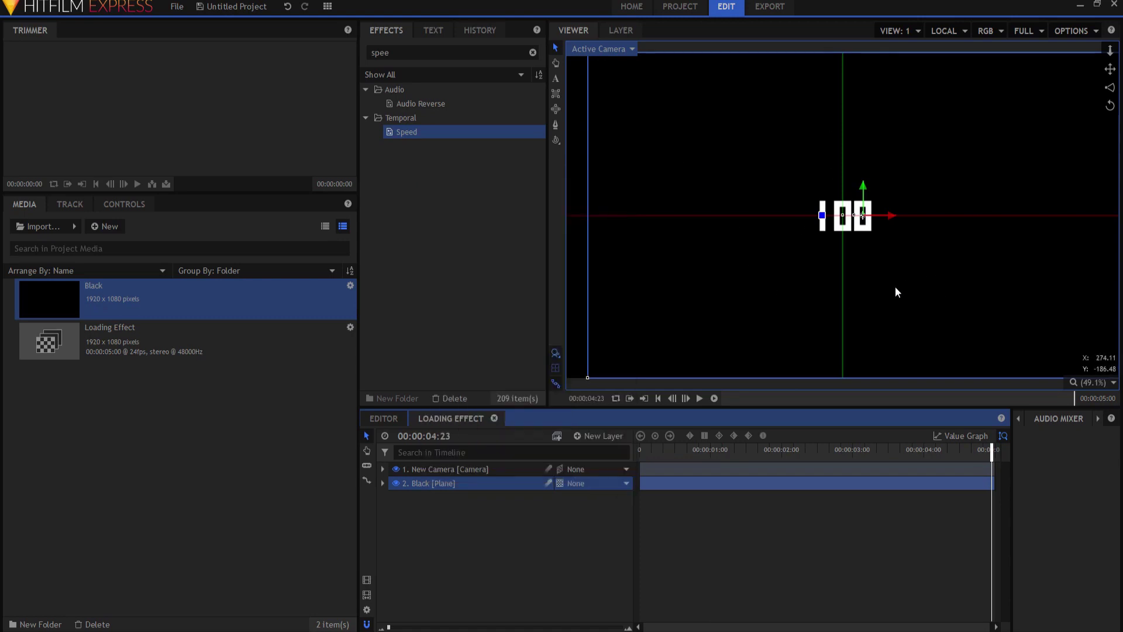
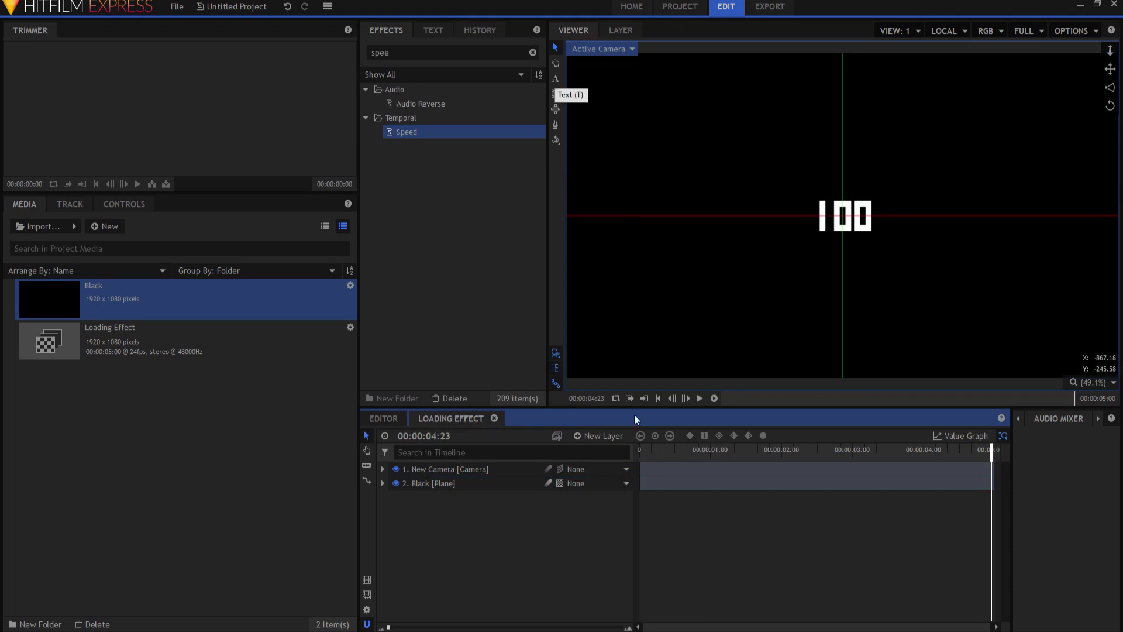
Step: Add a text box reading "Loading" in the lower-left area of the frame and shrink the box to fit the word
{"action": "left_click", "coordinate": [556, 81]}
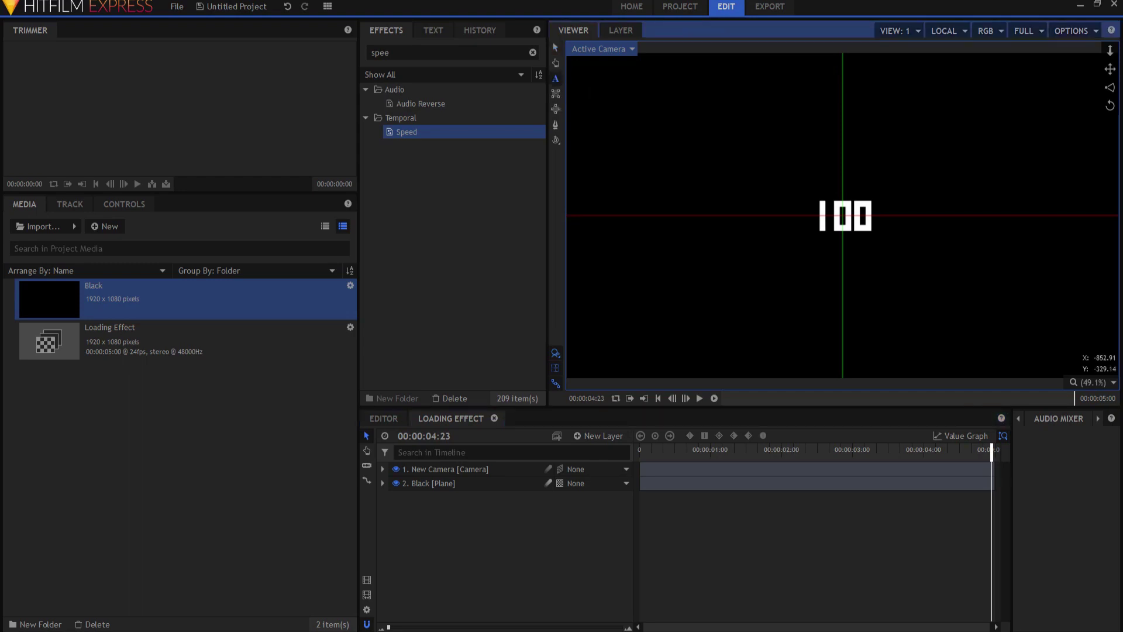
{"action": "left_click_drag", "start_coordinate": [598, 302], "coordinate": [680, 334]}
{"action": "type", "text": "Loading"}
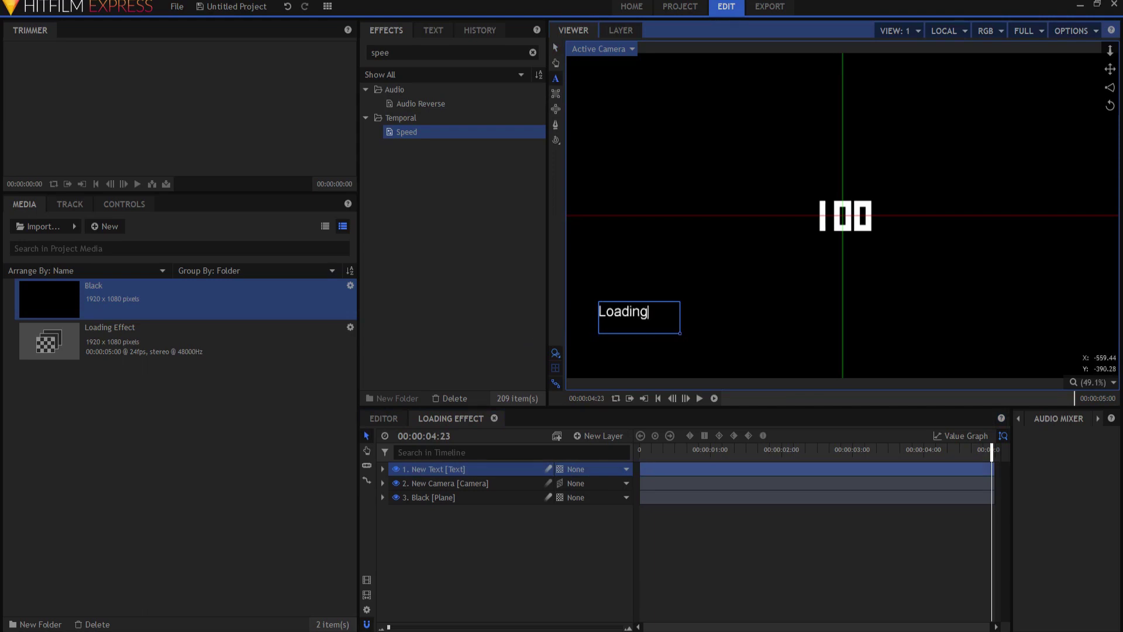
{"action": "left_click_drag", "start_coordinate": [680, 334], "coordinate": [653, 325]}
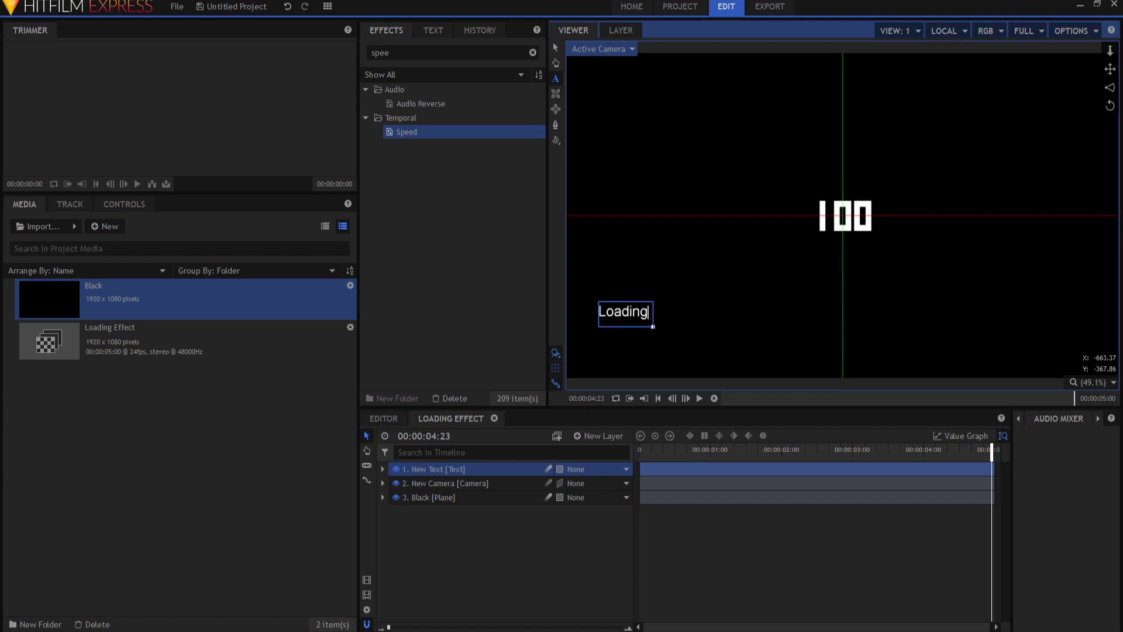
Step: Rename the new text layer as Loading
{"action": "double_click", "coordinate": [440, 466]}
{"action": "type", "text": "Loa"}
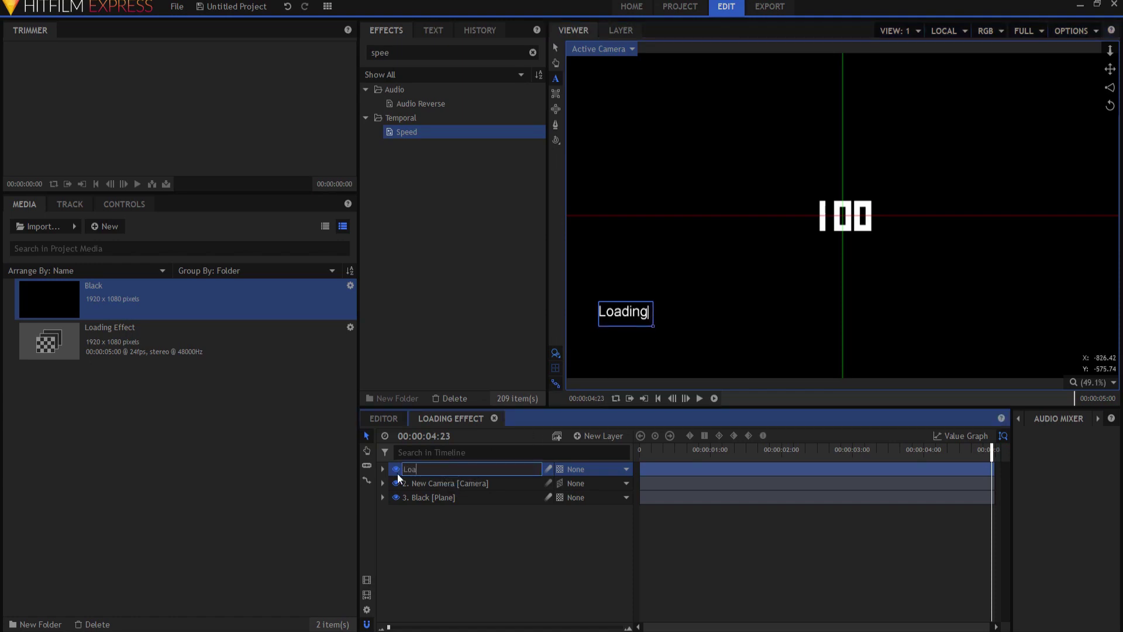
{"action": "key", "text": "Return"}
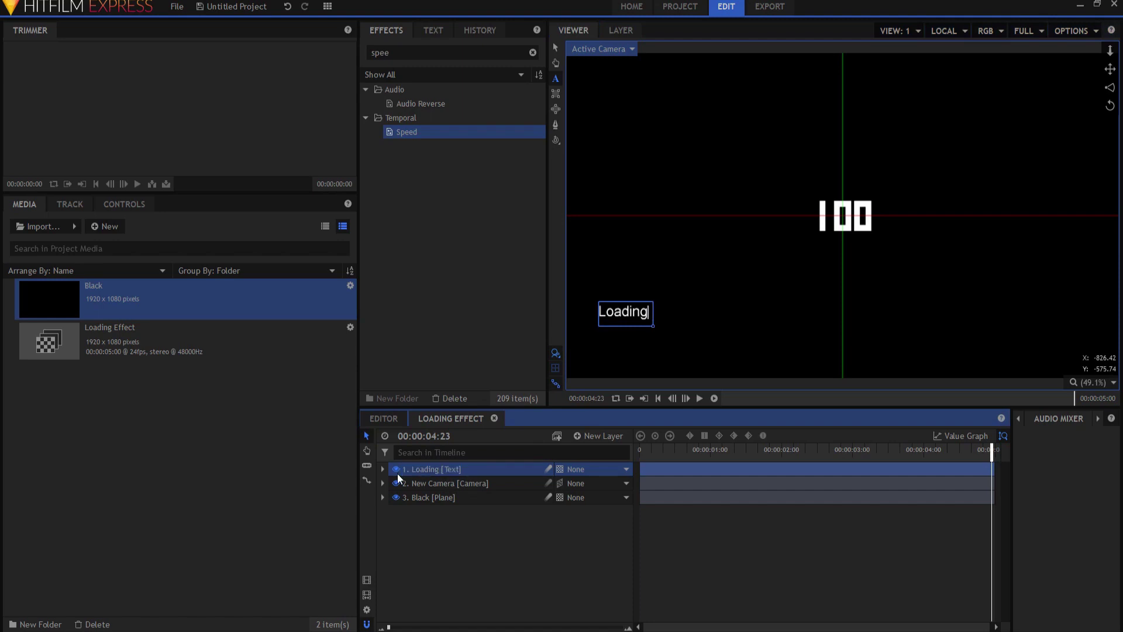
Step: Duplicate the Loading text layer and rename the lower copy as Complete
{"action": "right_click", "coordinate": [433, 468]}
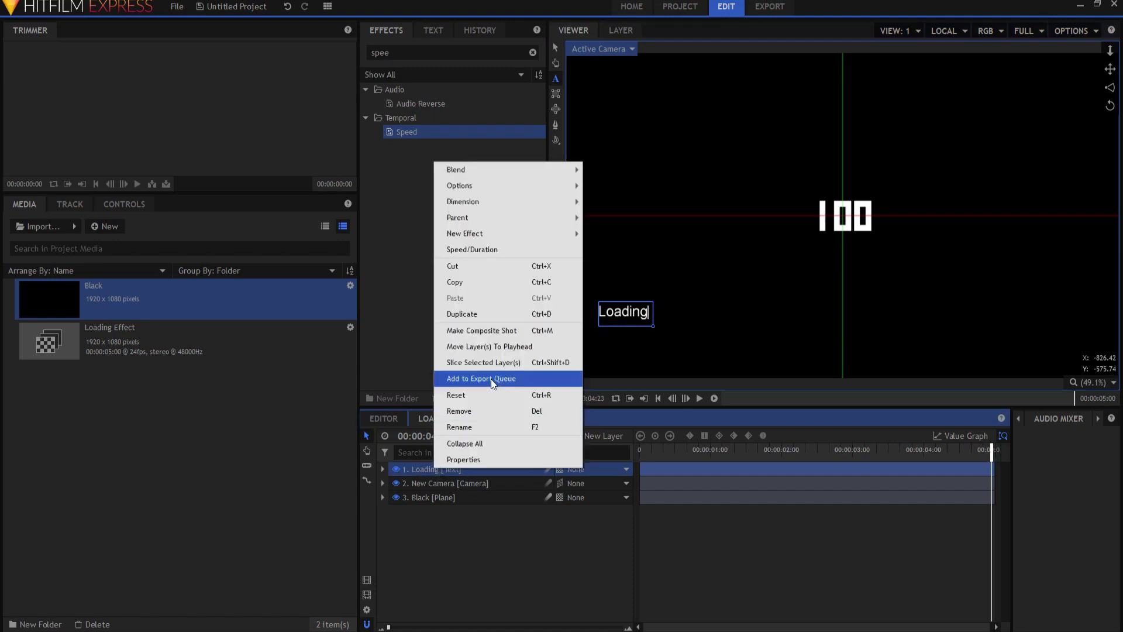
{"action": "left_click", "coordinate": [479, 320]}
{"action": "double_click", "coordinate": [429, 483]}
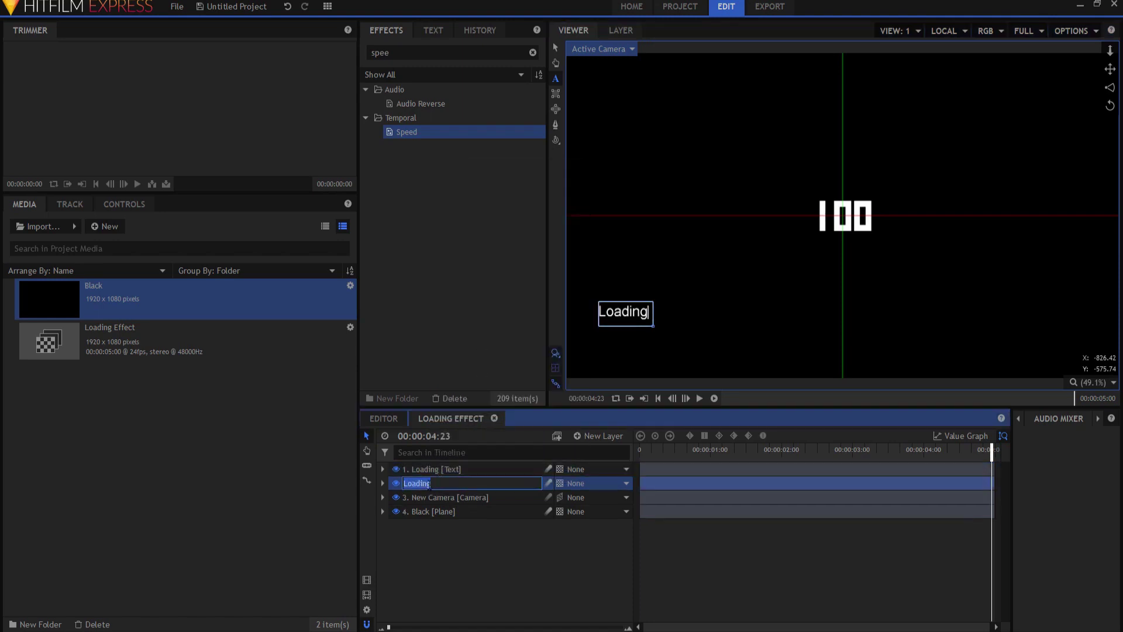
{"action": "type", "text": "Complete"}
{"action": "key", "text": "Return"}
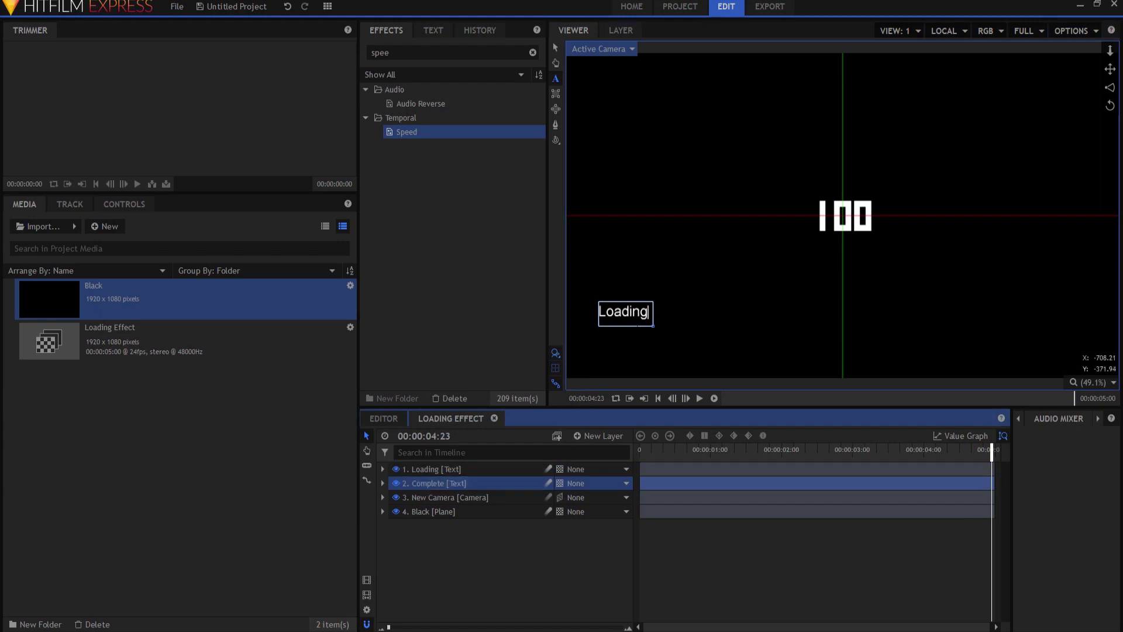
Step: Move the Complete layer's text horizontally to the lower-right area of the frame and change its wording to "Complete"
{"action": "left_click", "coordinate": [556, 47]}
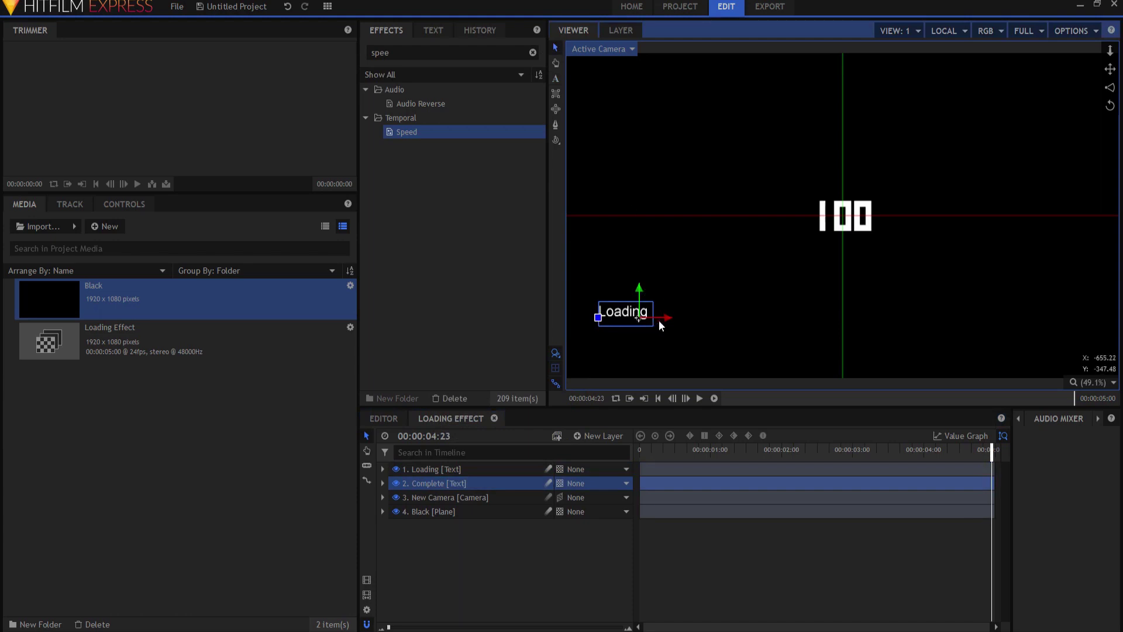
{"action": "left_click_drag", "start_coordinate": [667, 318], "coordinate": [1051, 327]}
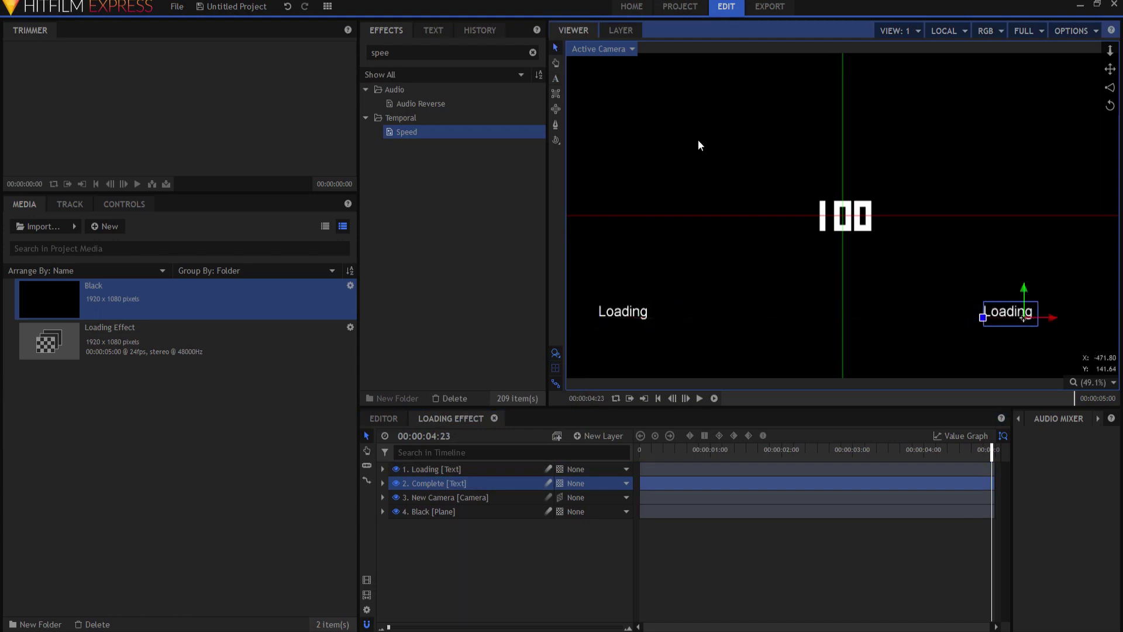
{"action": "left_click", "coordinate": [556, 79]}
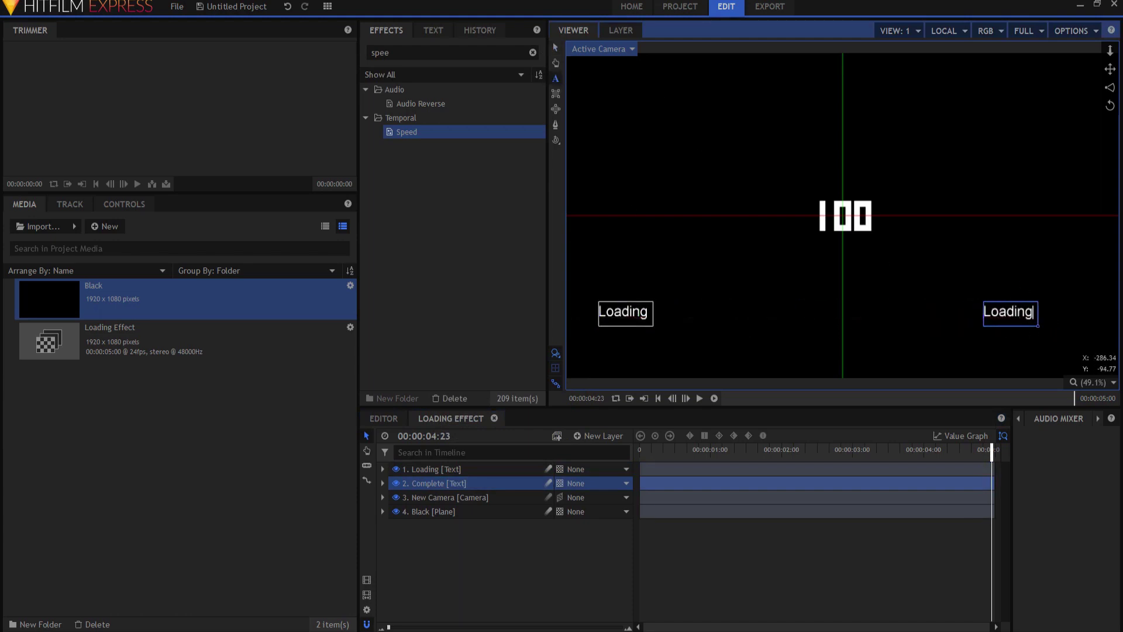
{"action": "key", "text": "BackSpace"}
{"action": "key", "text": "BackSpace"}
{"action": "key", "text": "BackSpace"}
{"action": "key", "text": "BackSpace"}
{"action": "key", "text": "BackSpace"}
{"action": "key", "text": "BackSpace"}
{"action": "key", "text": "BackSpace"}
{"action": "type", "text": "Complt"}
{"action": "key", "text": "BackSpace"}
{"action": "type", "text": "et"}
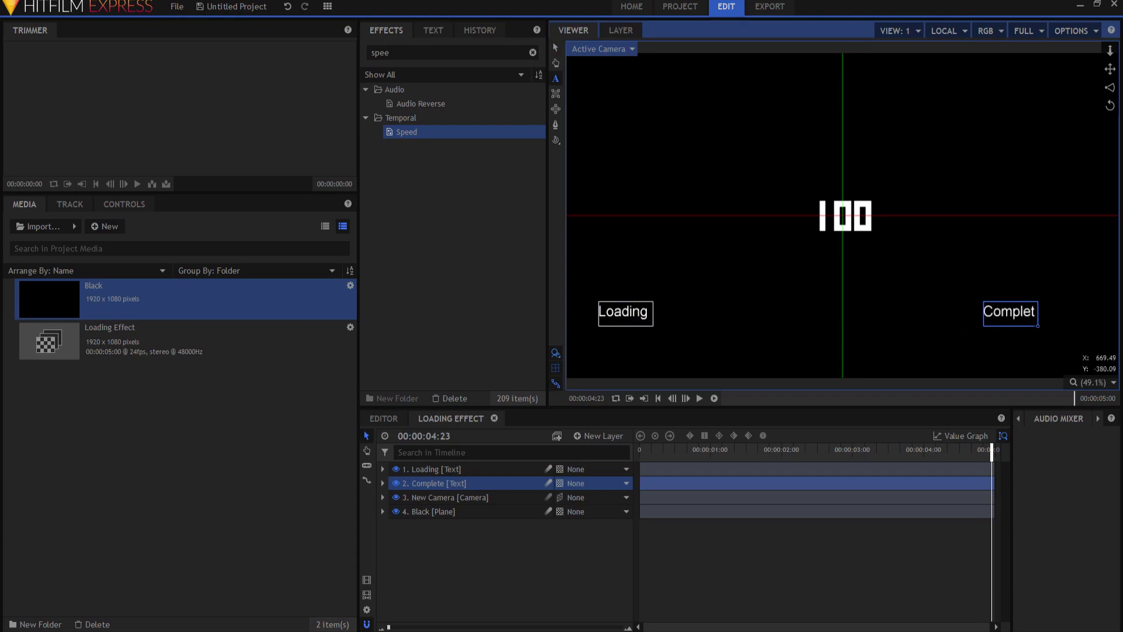
{"action": "type", "text": "e"}
{"action": "left_click", "coordinate": [556, 47]}
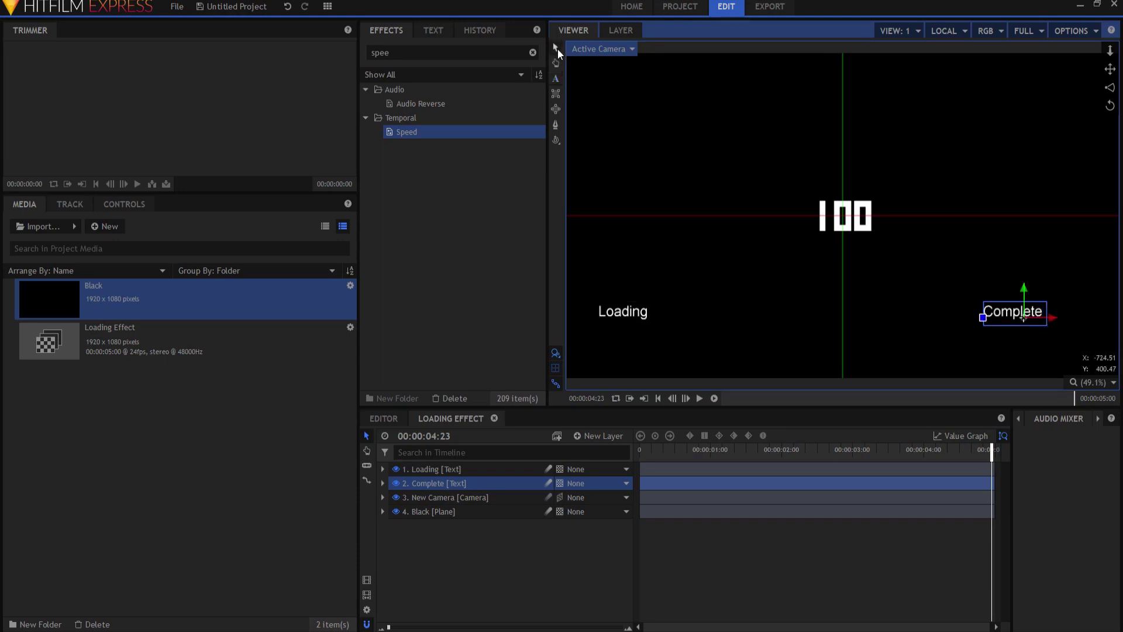
Step: Trim the end of the Loading layer to 00:00:04:04, where the counter reaches 100
{"action": "left_click", "coordinate": [433, 469]}
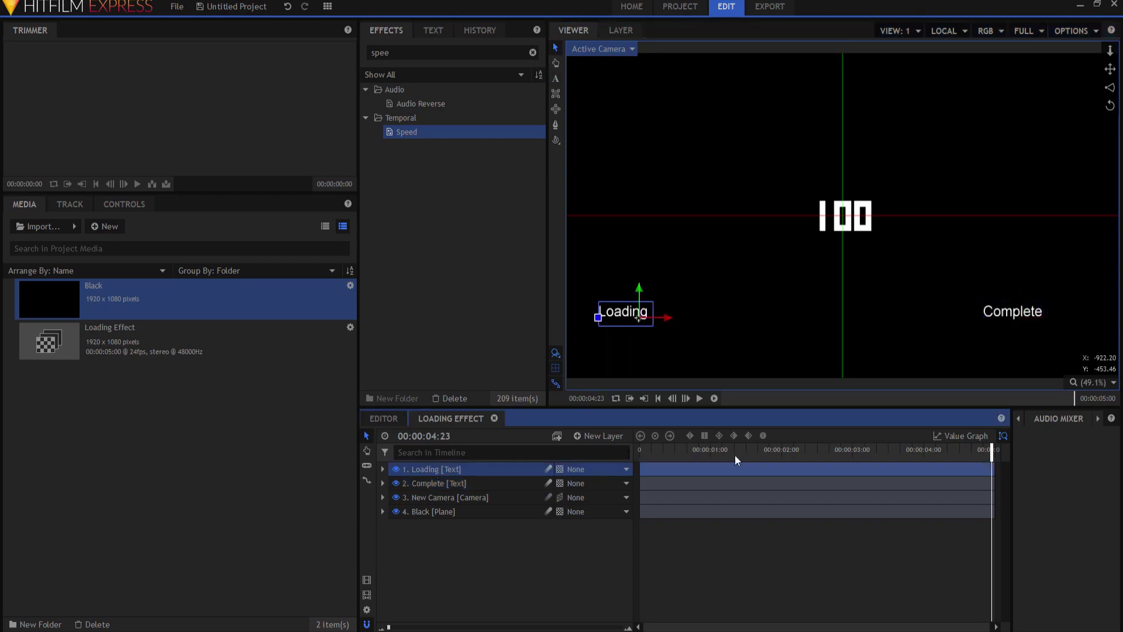
{"action": "left_click_drag", "start_coordinate": [992, 450], "coordinate": [924, 454]}
{"action": "key", "text": "Right"}
{"action": "key", "text": "Right"}
{"action": "key", "text": "Right"}
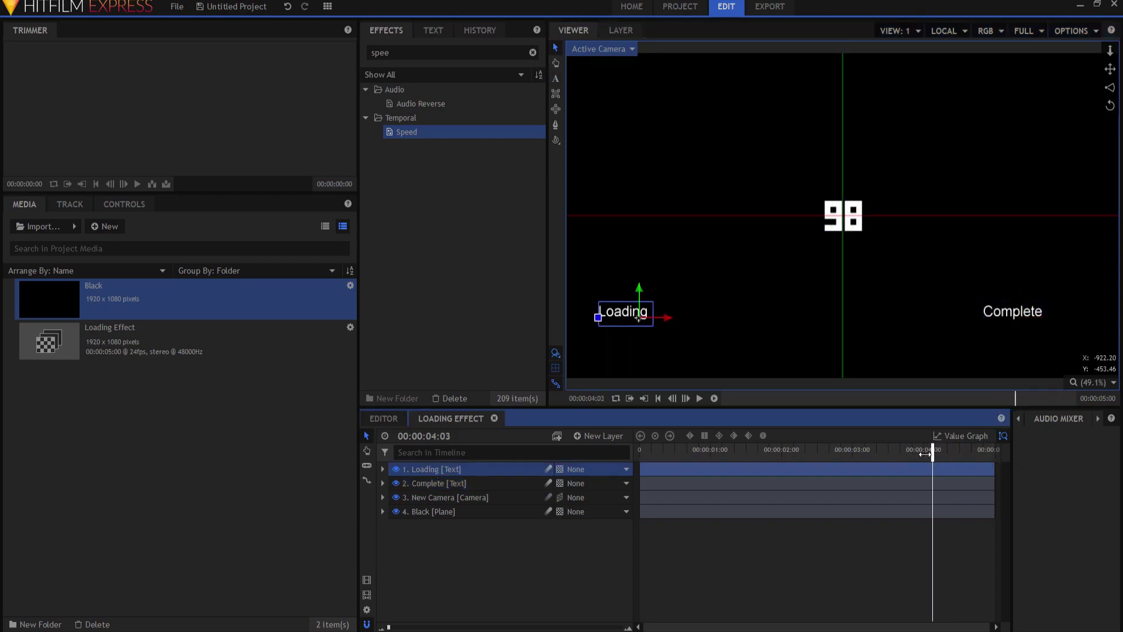
{"action": "key", "text": "Left"}
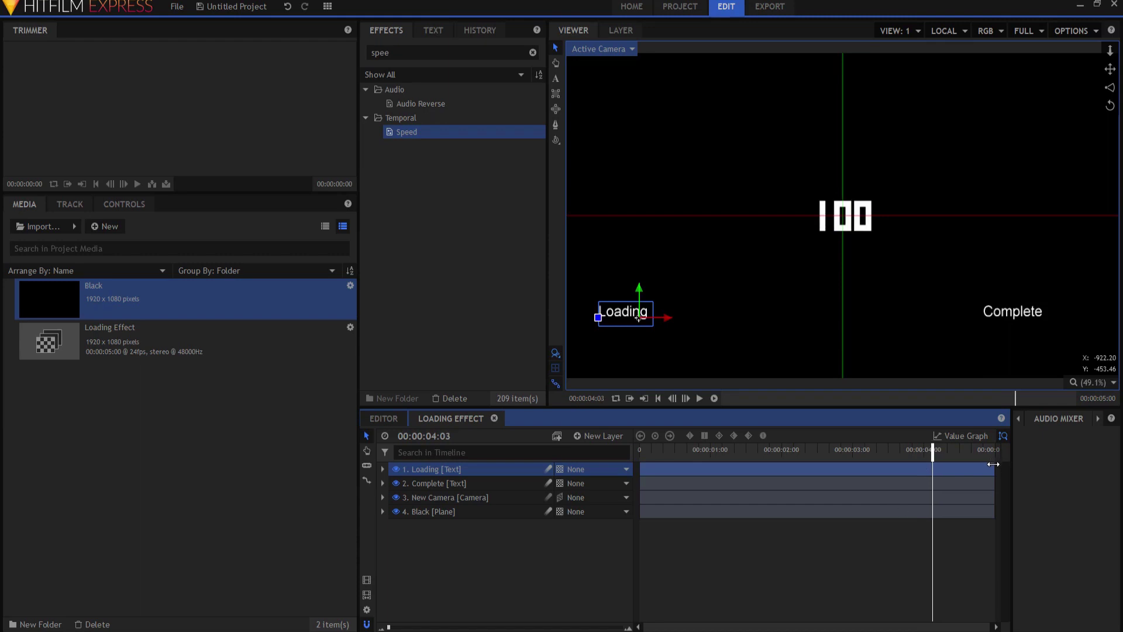
{"action": "left_click_drag", "start_coordinate": [992, 470], "coordinate": [933, 472]}
{"action": "key", "text": "Left"}
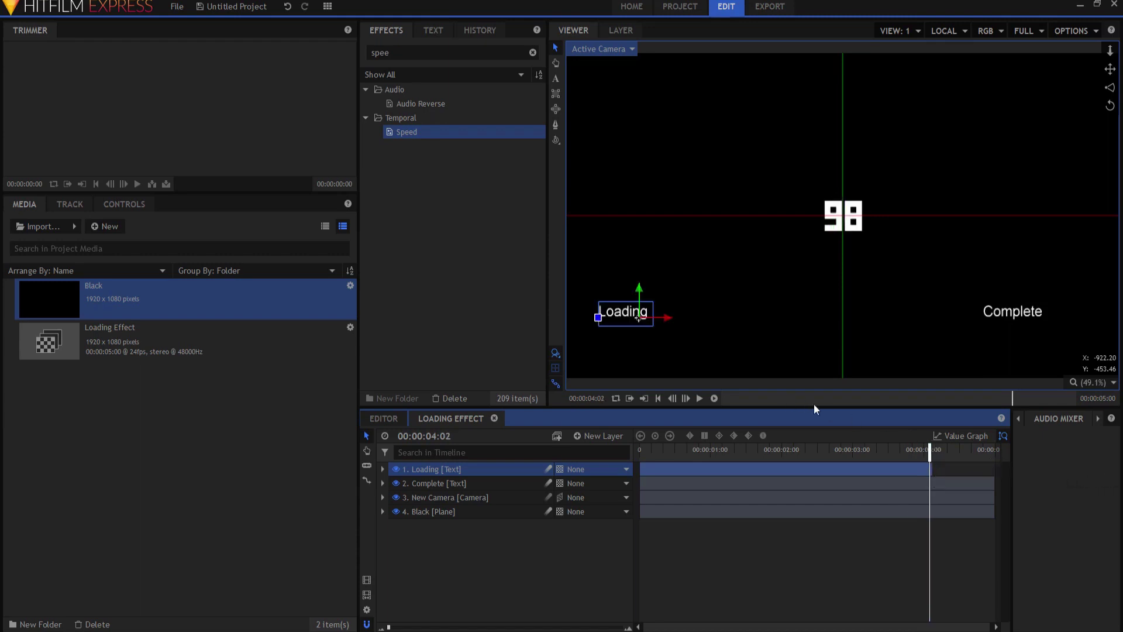
{"action": "key", "text": "Right"}
{"action": "key", "text": "Right"}
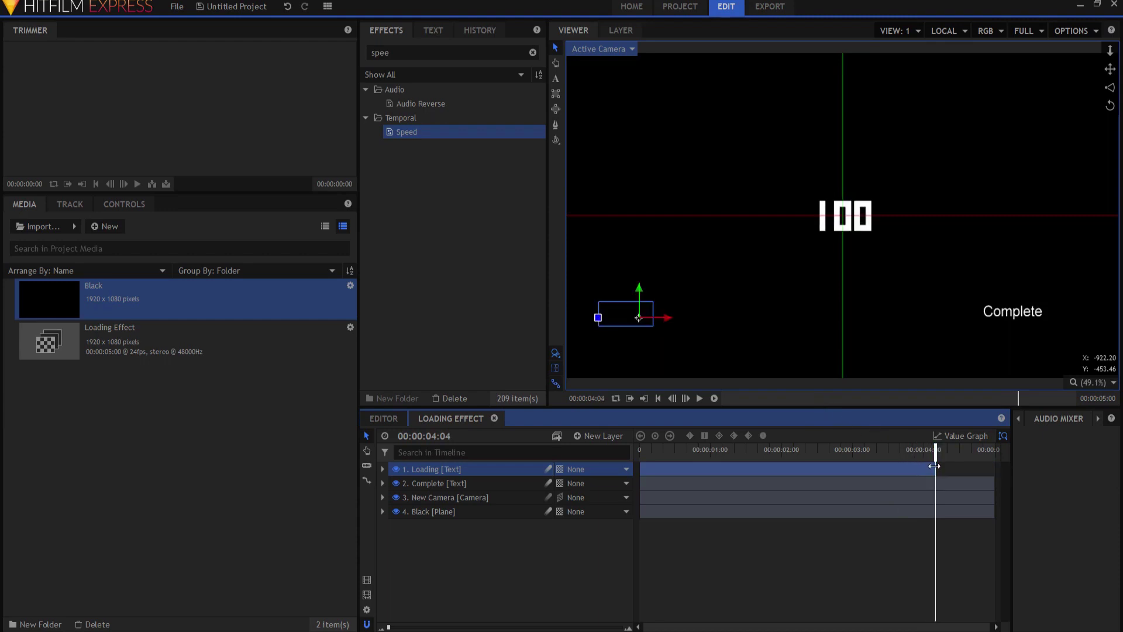
Step: Move the Loading text to just above the counter, centred on the frame, at about X 57, Y 72
{"action": "left_click_drag", "start_coordinate": [637, 317], "coordinate": [855, 185]}
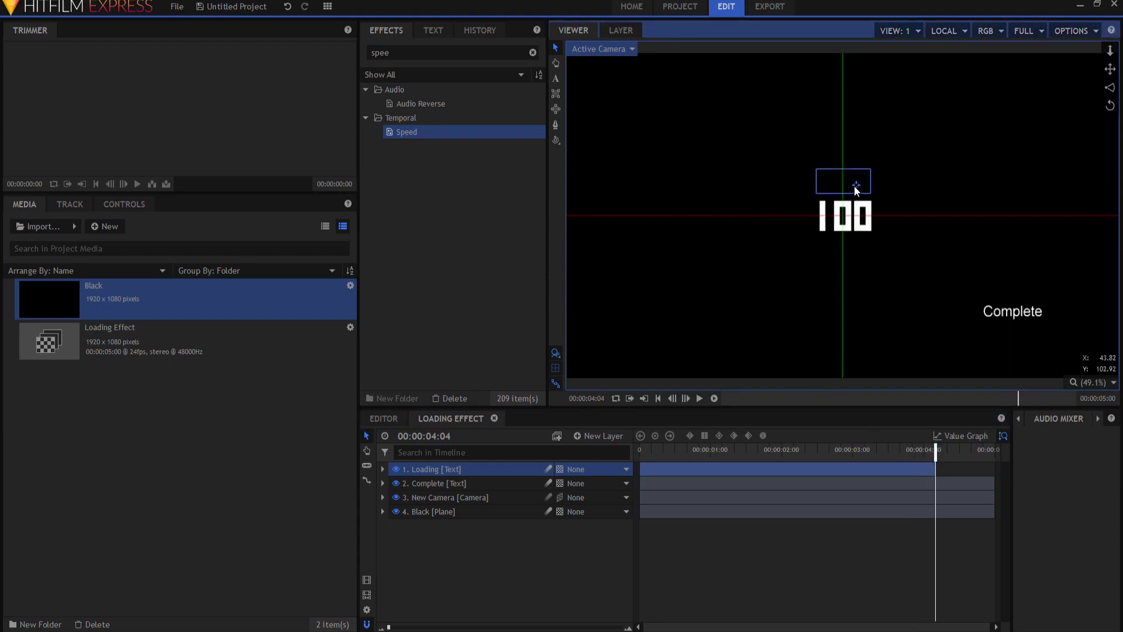
{"action": "key", "text": "Left"}
{"action": "left_click_drag", "start_coordinate": [854, 188], "coordinate": [860, 197]}
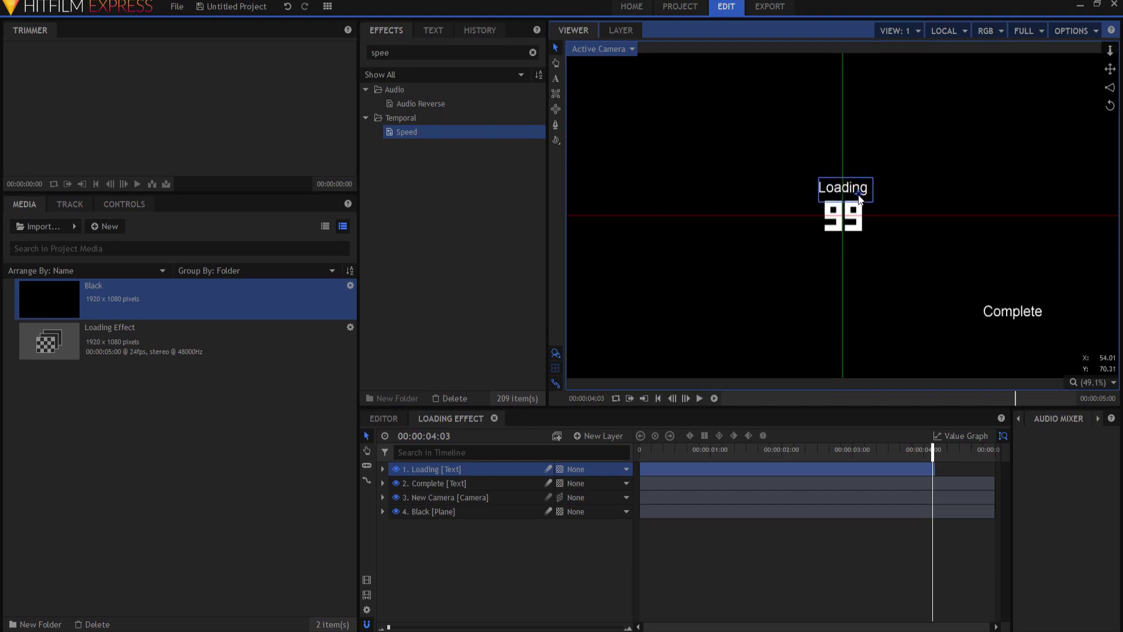
Step: Shift the Complete layer in time to start at 00:00:04:04 and centre its text just above the 100
{"action": "key", "text": "Right"}
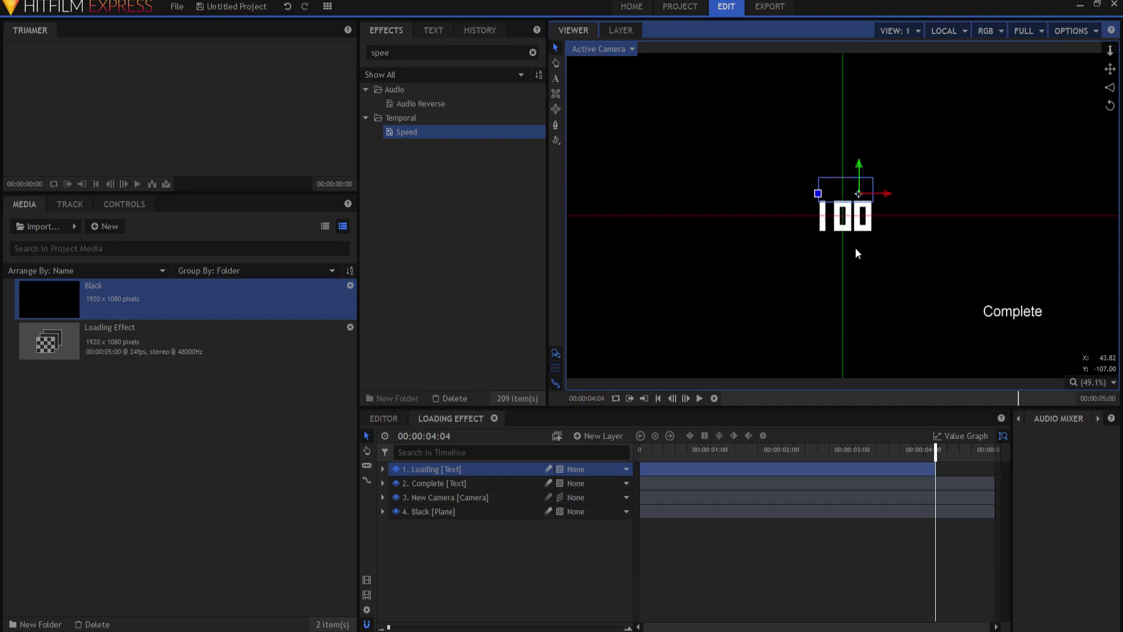
{"action": "left_click", "coordinate": [441, 482]}
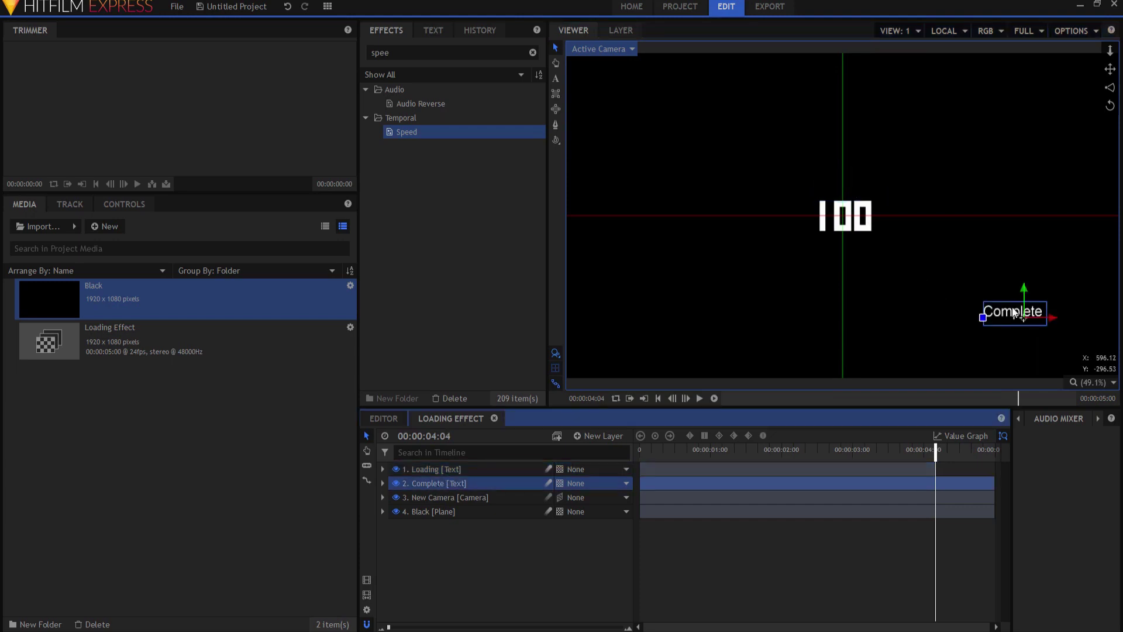
{"action": "left_click_drag", "start_coordinate": [667, 480], "coordinate": [961, 492]}
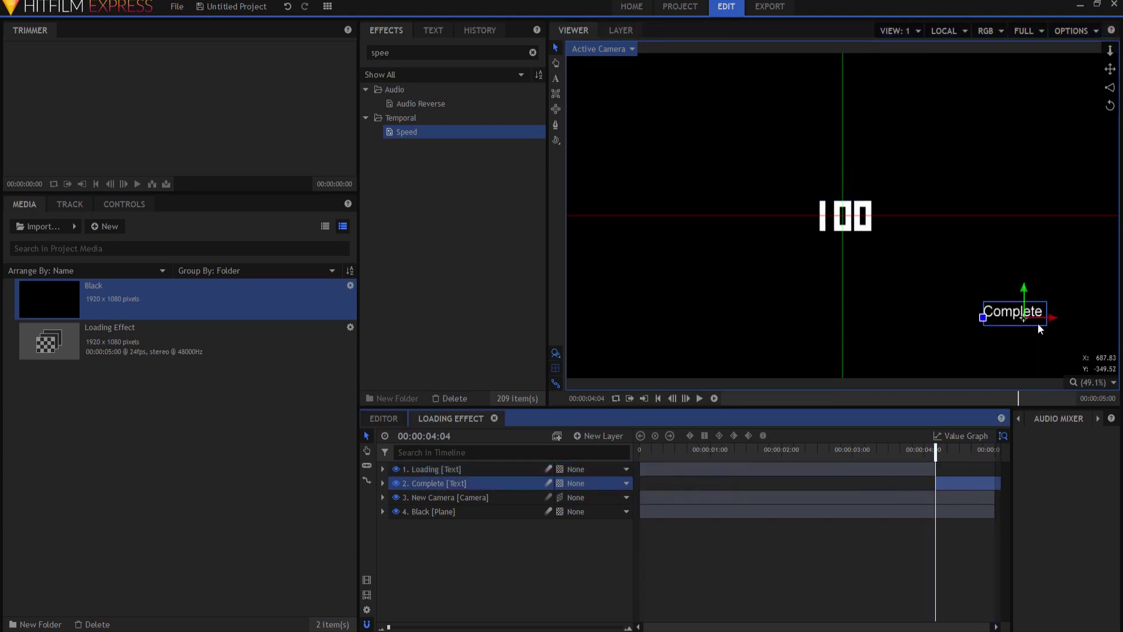
{"action": "left_click_drag", "start_coordinate": [1024, 317], "coordinate": [855, 200]}
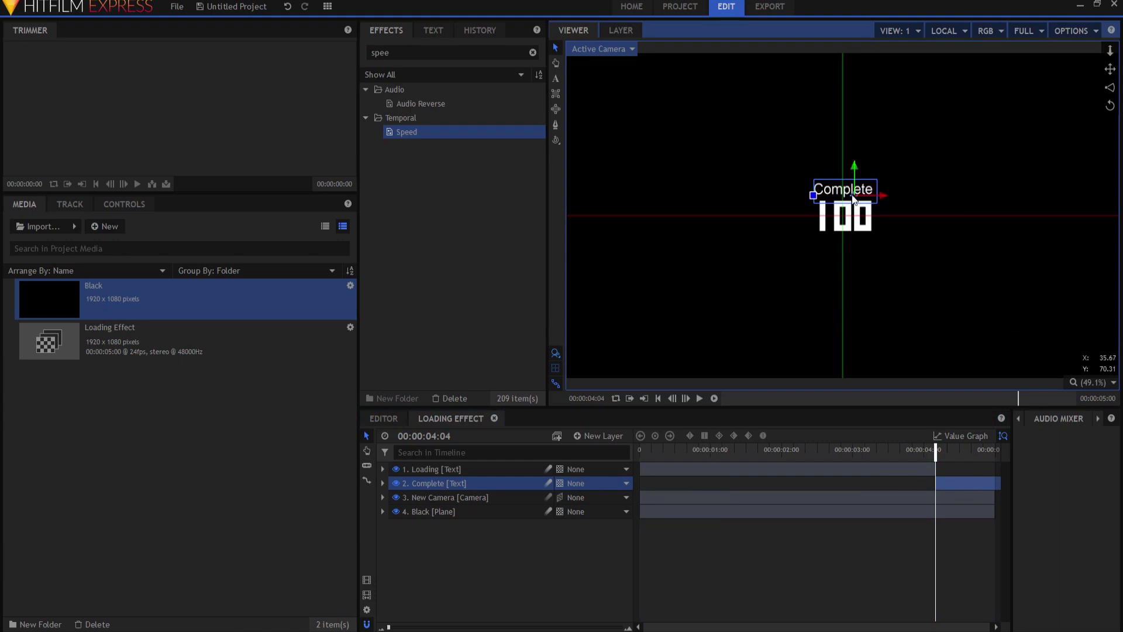
Step: Play the composite shot from the start to check the change from Loading to Complete, and deselect the layer
{"action": "left_click", "coordinate": [658, 399]}
{"action": "left_click", "coordinate": [699, 398]}
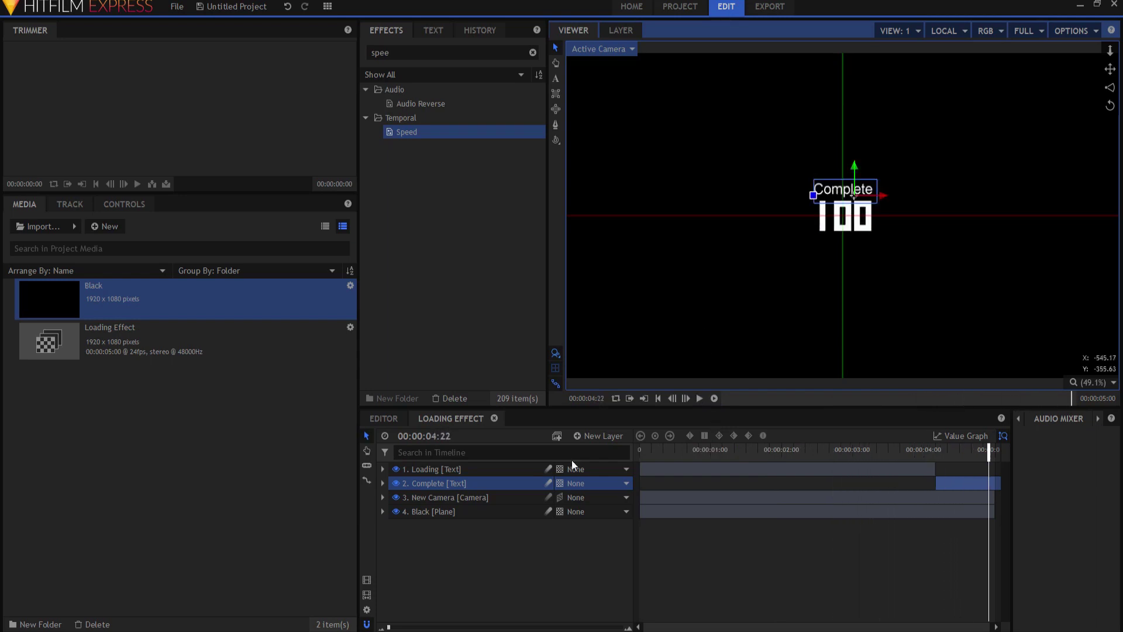
{"action": "left_click", "coordinate": [489, 580]}
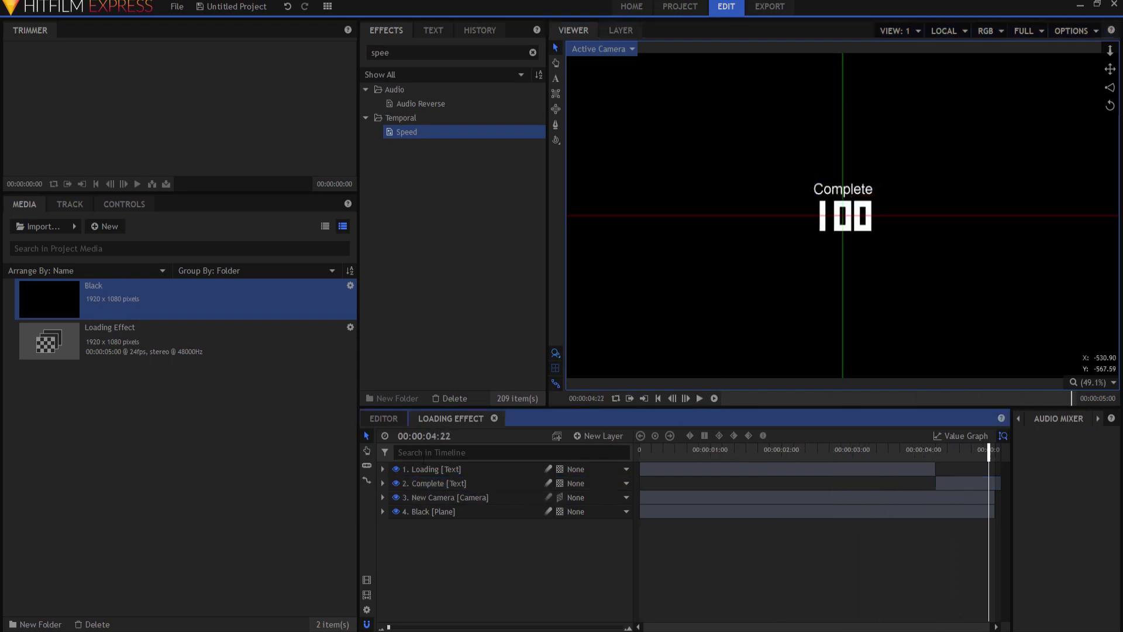
Step: Enable opacity keyframing on the Loading text layer at 00:00:00:00 with a 100% keyframe
{"action": "left_click", "coordinate": [419, 473]}
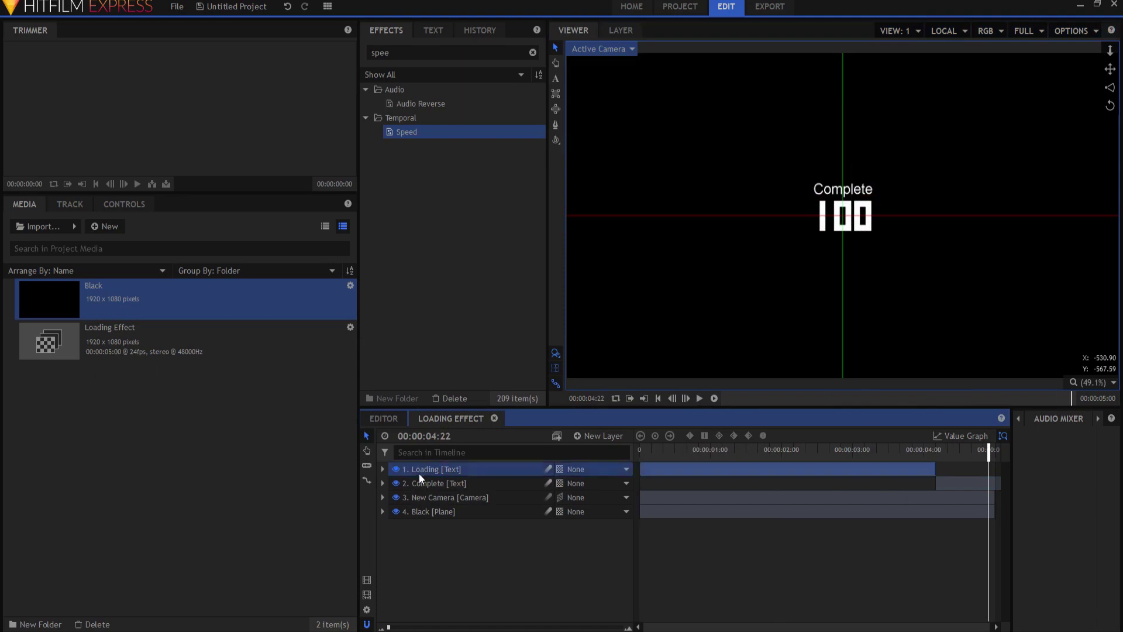
{"action": "left_click", "coordinate": [383, 469]}
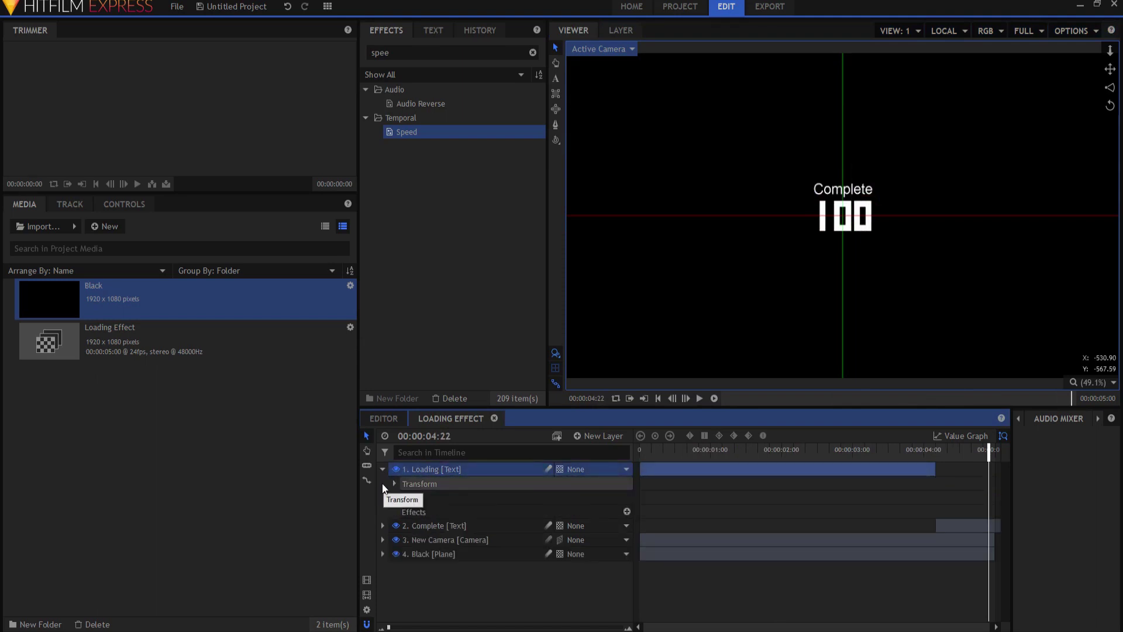
{"action": "left_click", "coordinate": [393, 484]}
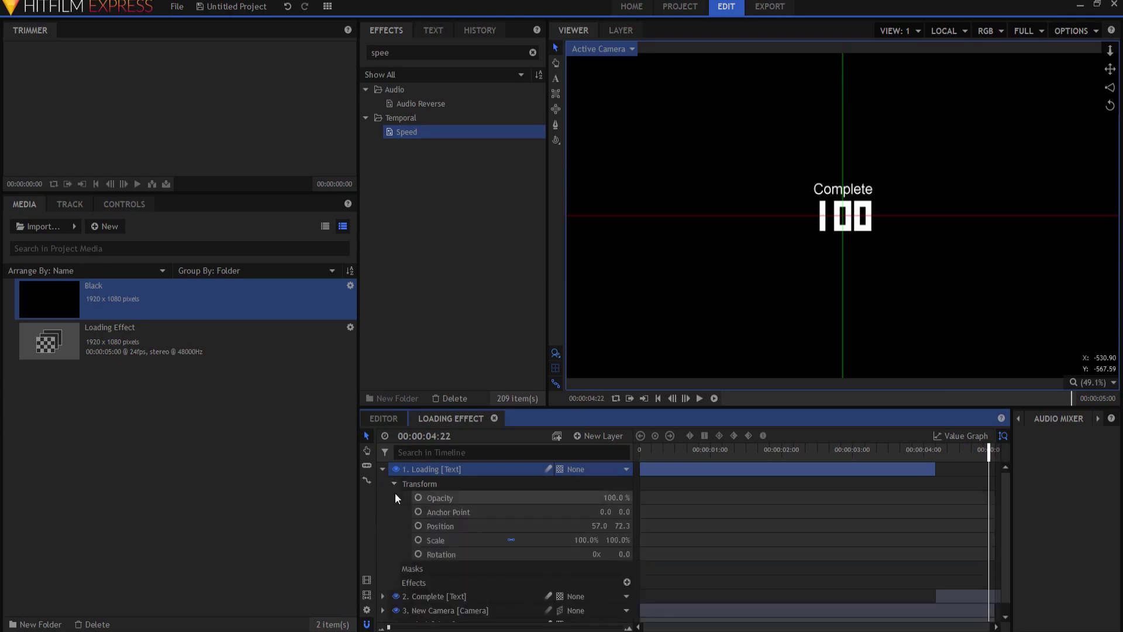
{"action": "left_click", "coordinate": [658, 398]}
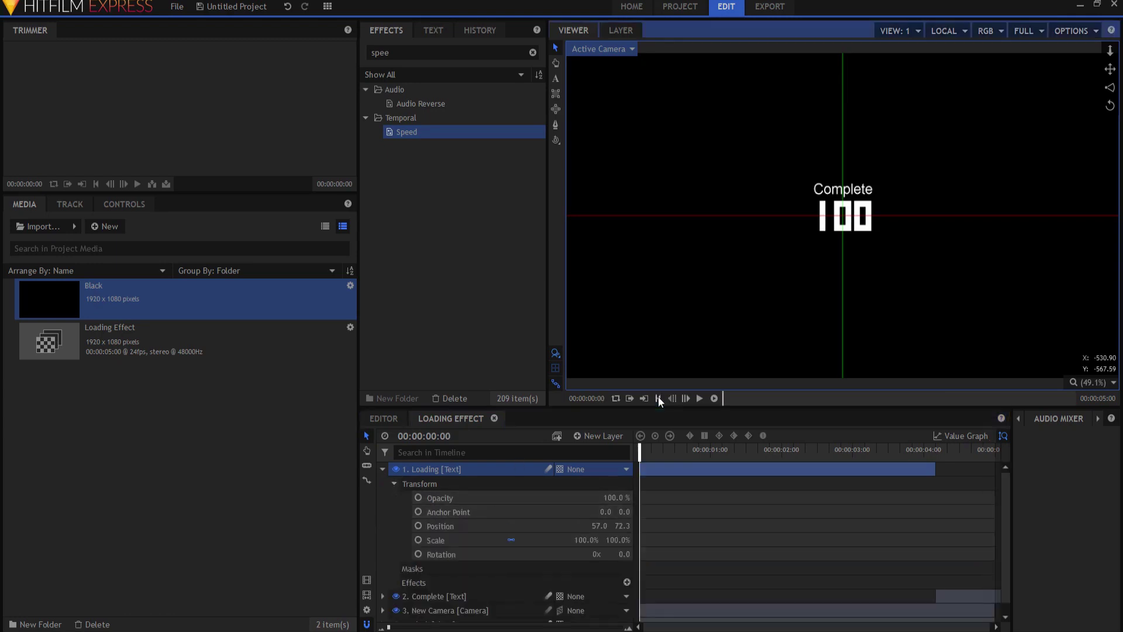
{"action": "left_click", "coordinate": [418, 498]}
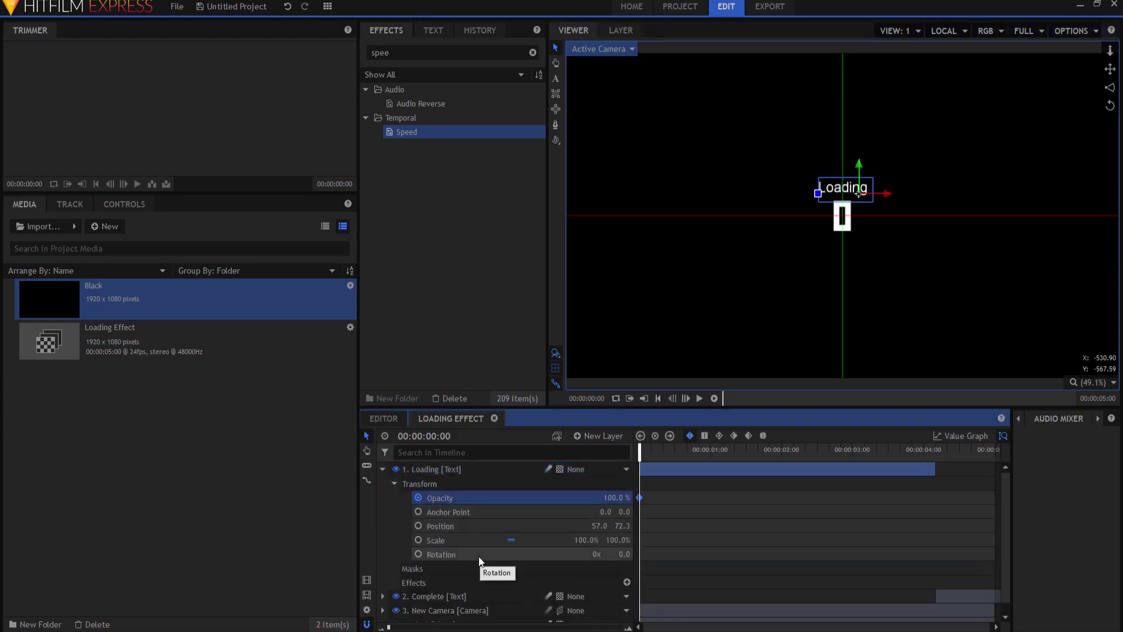
Step: Set the Loading layer's opacity to 0% at 00:00:00:12
{"action": "double_click", "coordinate": [464, 438]}
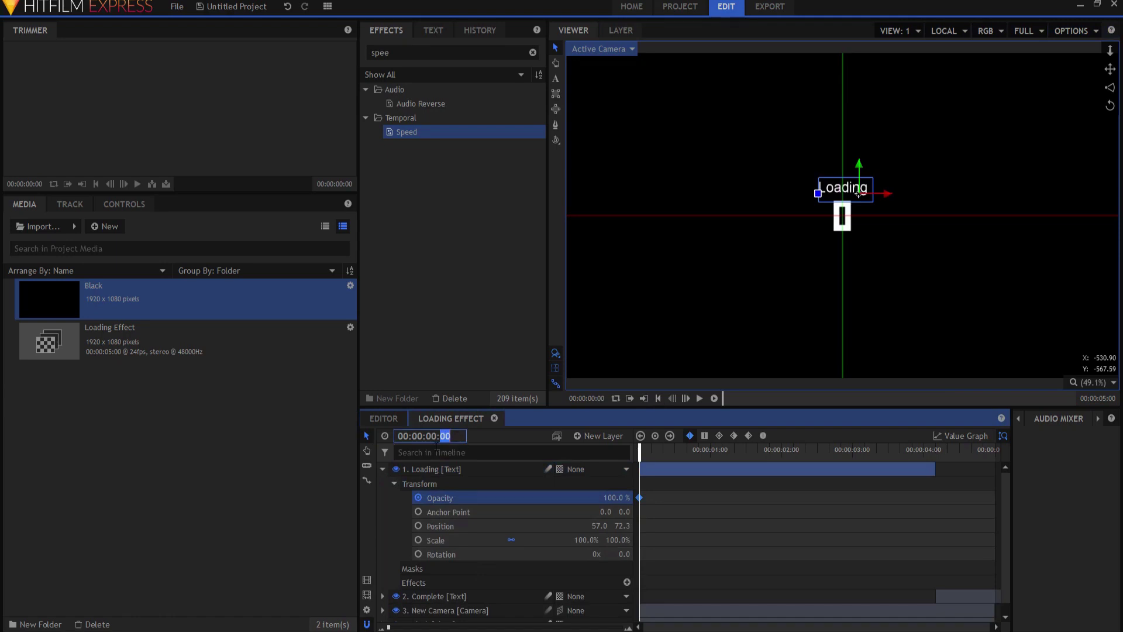
{"action": "type", "text": "12"}
{"action": "key", "text": "Return"}
{"action": "left_click", "coordinate": [618, 497]}
{"action": "type", "text": "0"}
{"action": "key", "text": "Return"}
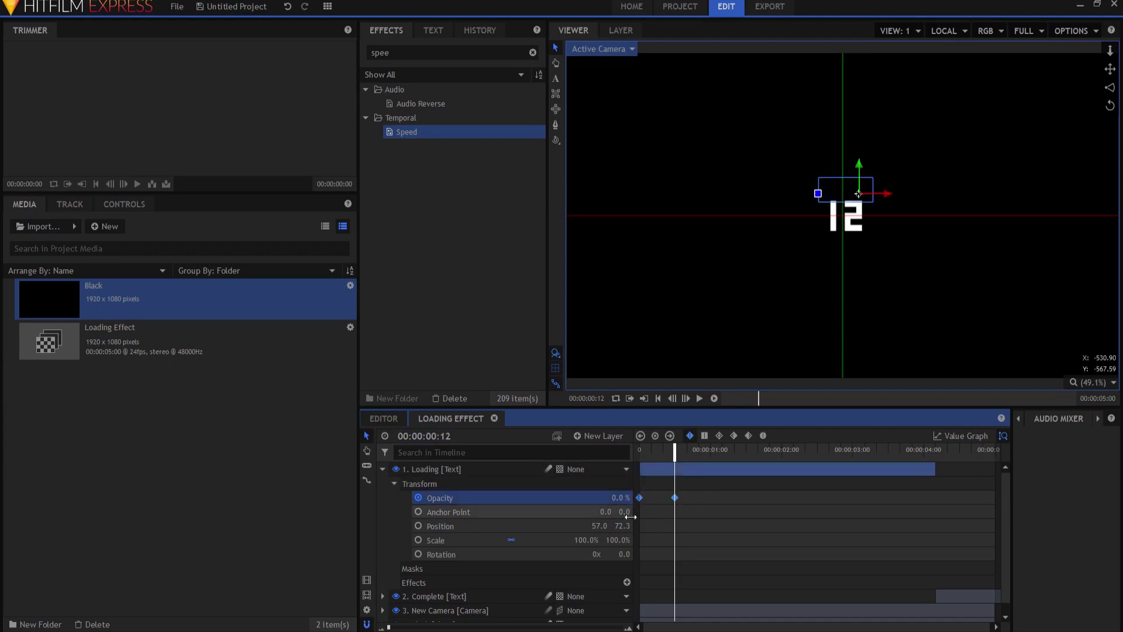
Step: Paste a copy of the Loading layer's 100% and 0% opacity keyframe pair at 00:00:01:00
{"action": "left_click", "coordinate": [709, 452]}
{"action": "key", "text": "Right"}
{"action": "key", "text": "ctrl+v"}
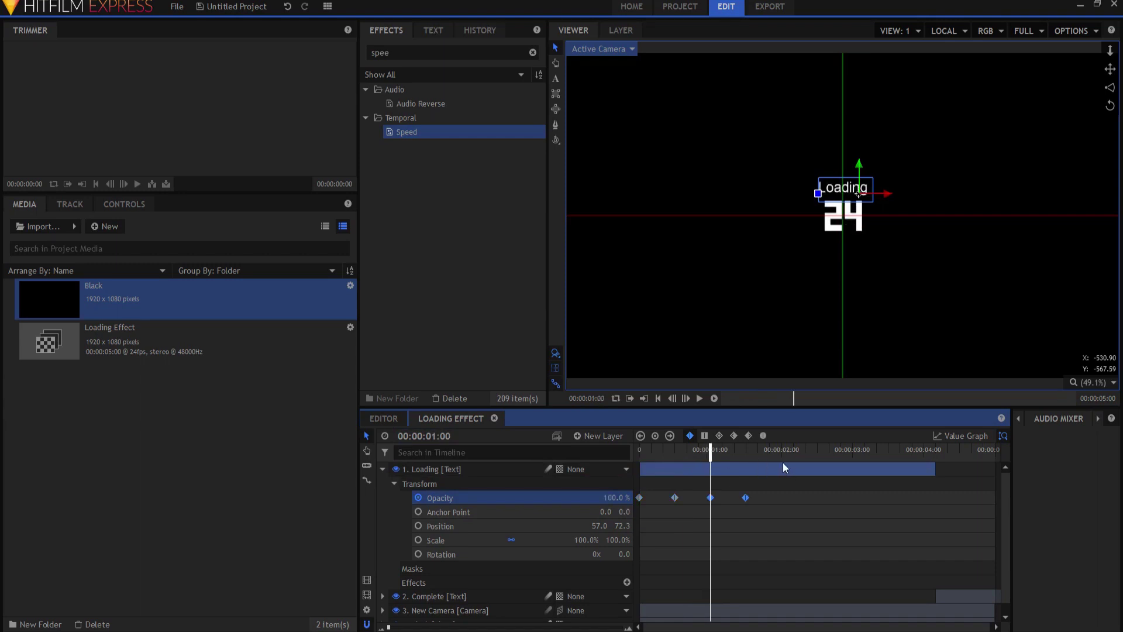
Step: Copy all four opacity keyframes of the Loading layer and paste them at 00:00:02:00 and at 00:00:04:00
{"action": "left_click_drag", "start_coordinate": [767, 481], "coordinate": [607, 528]}
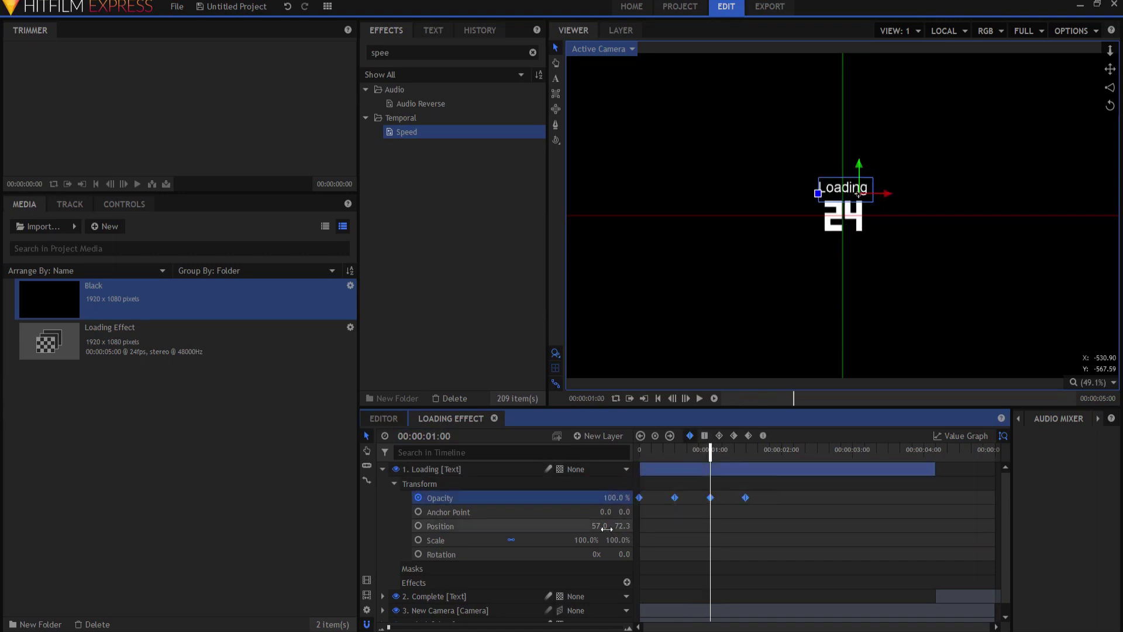
{"action": "left_click", "coordinate": [782, 454]}
{"action": "key", "text": "ctrl+v"}
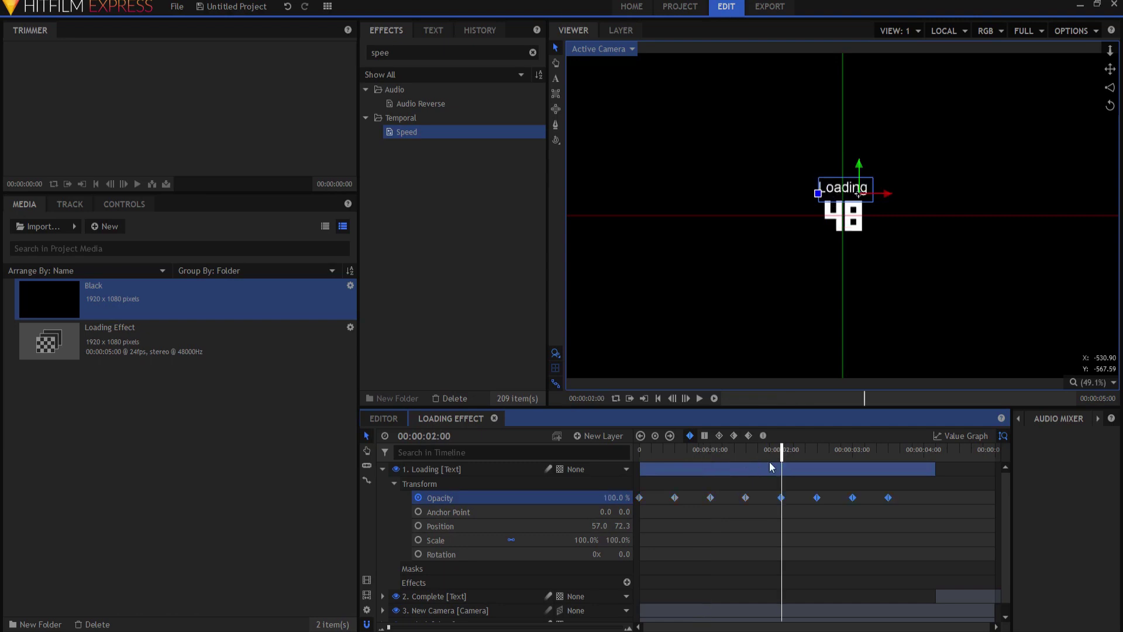
{"action": "left_click", "coordinate": [924, 454]}
{"action": "key", "text": "ctrl+v"}
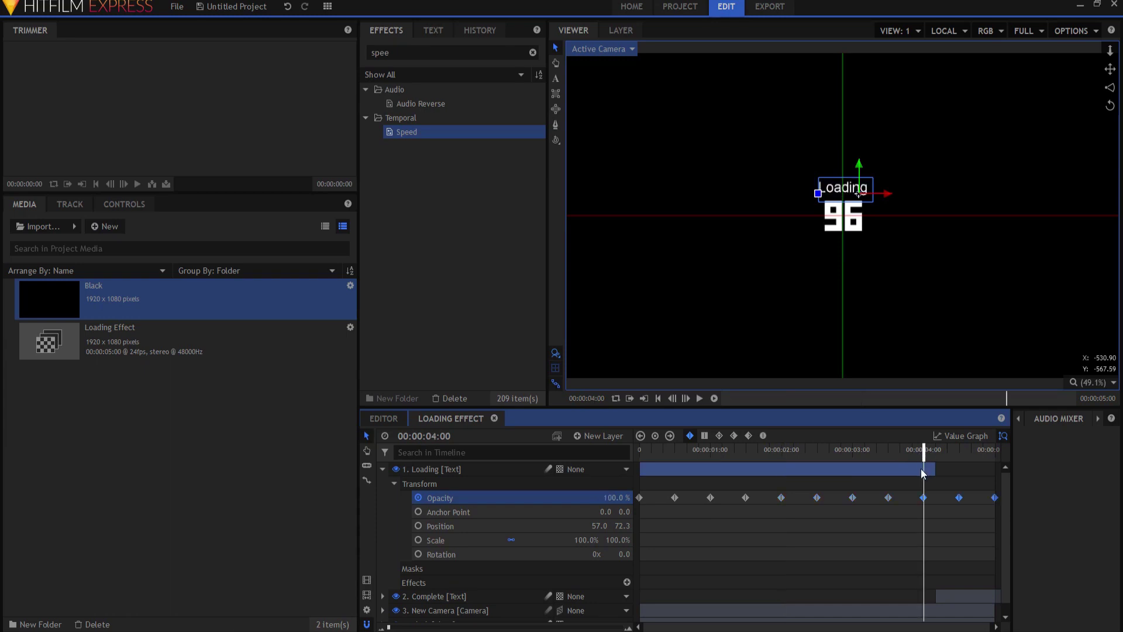
Step: Play the composite shot from the start to check the Loading fade, and compare the frames on either side of 00:00:04:04
{"action": "left_click", "coordinate": [658, 398]}
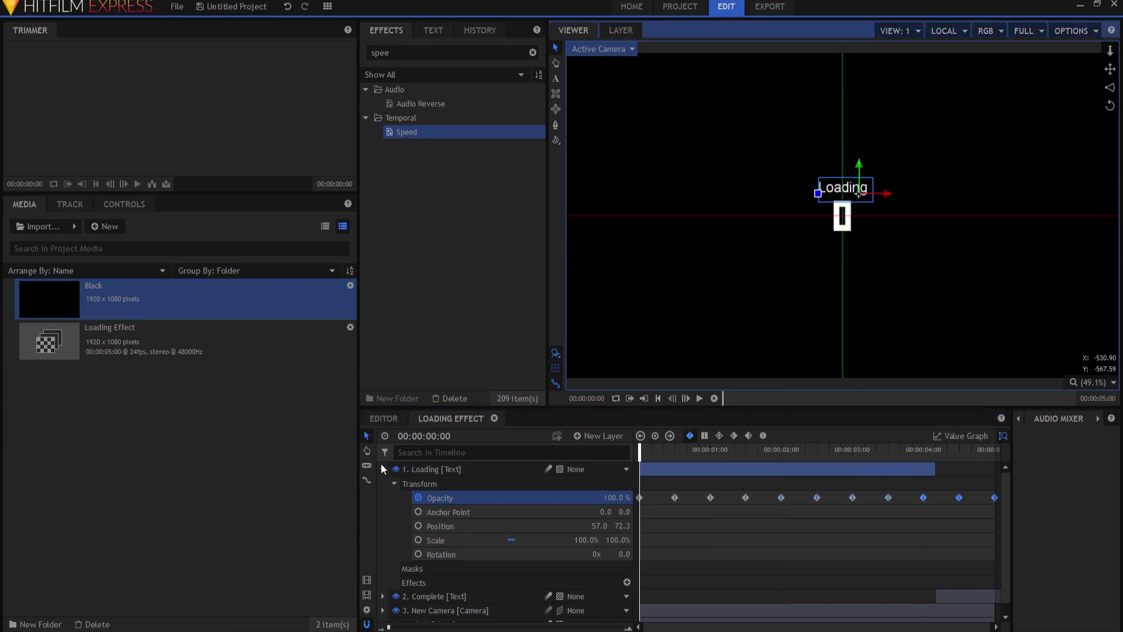
{"action": "left_click", "coordinate": [382, 469]}
{"action": "left_click", "coordinate": [422, 553]}
{"action": "left_click", "coordinate": [699, 398]}
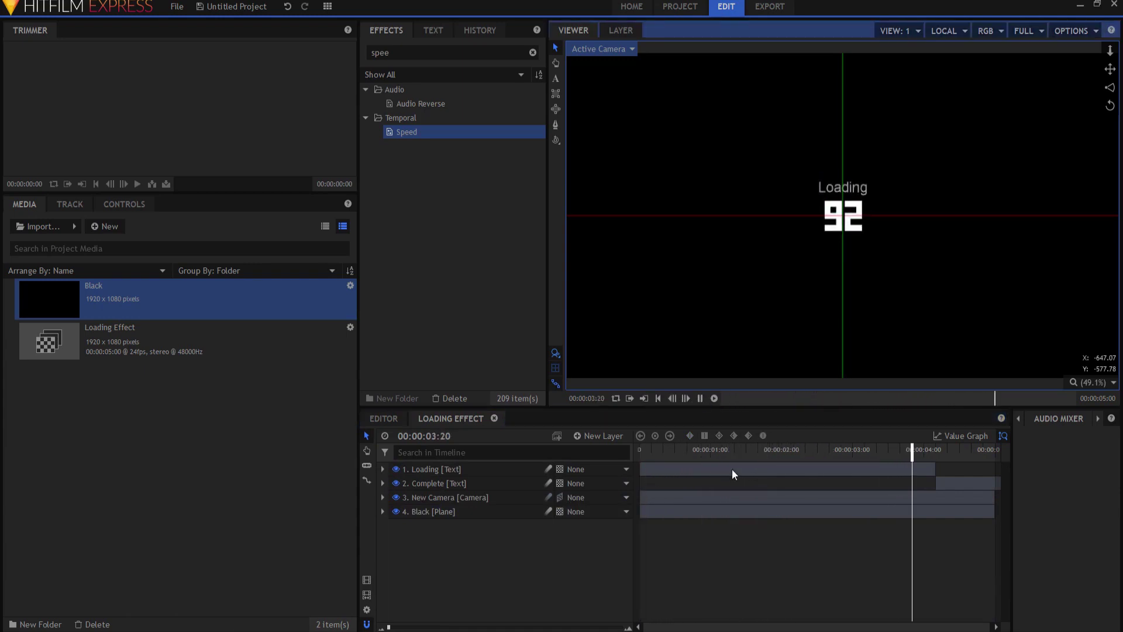
{"action": "left_click", "coordinate": [538, 562]}
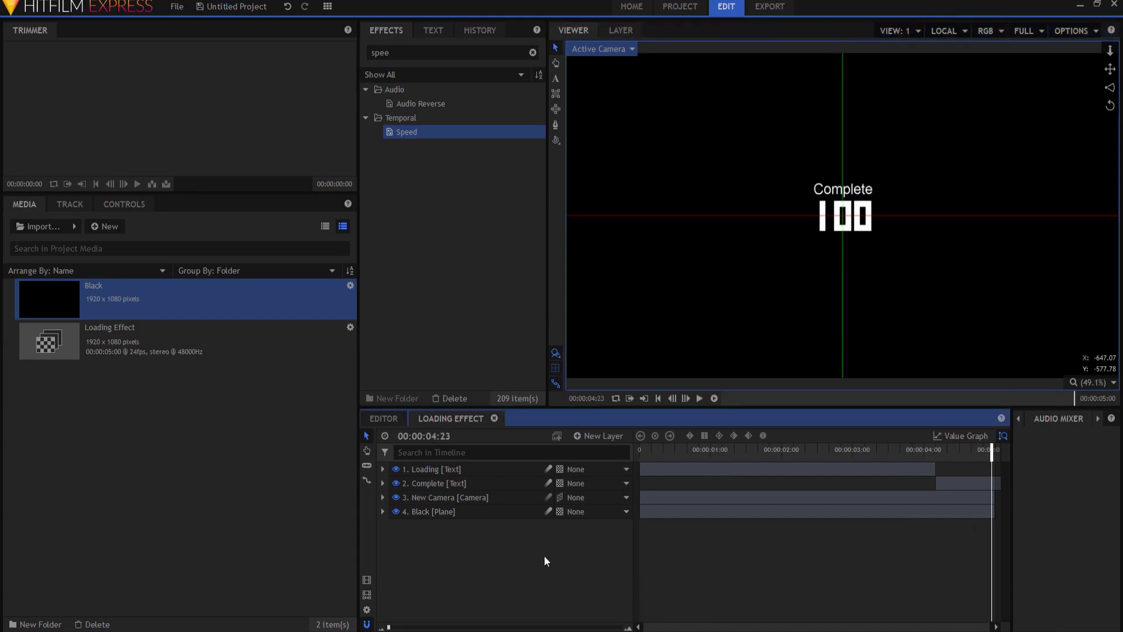
{"action": "left_click", "coordinate": [934, 458]}
{"action": "key", "text": "Right"}
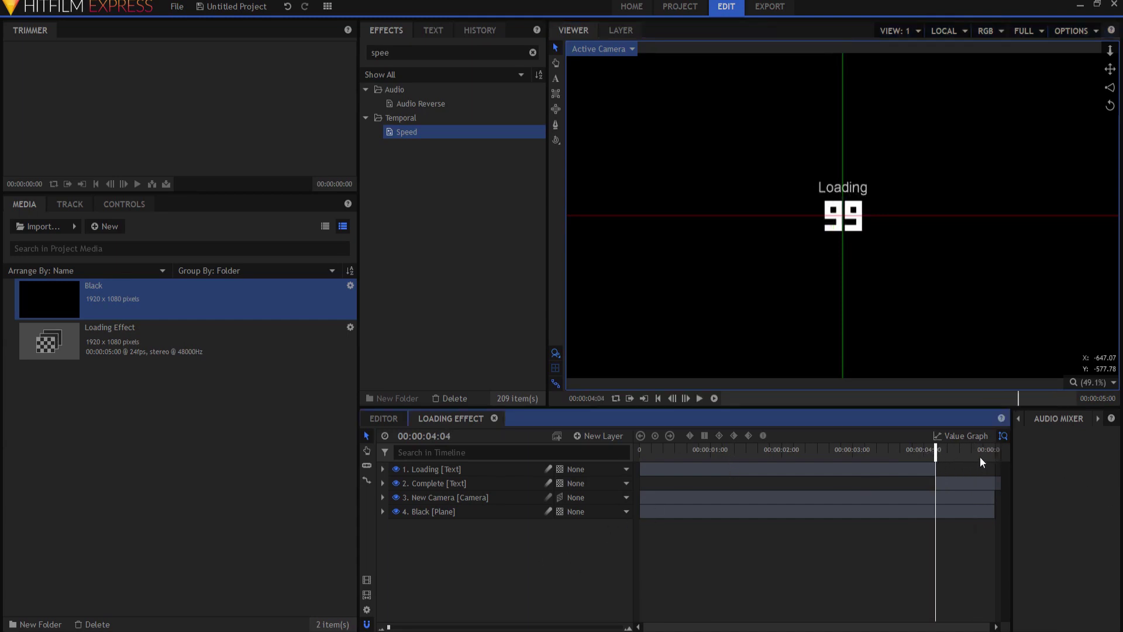
{"action": "key", "text": "Left"}
{"action": "key", "text": "Right"}
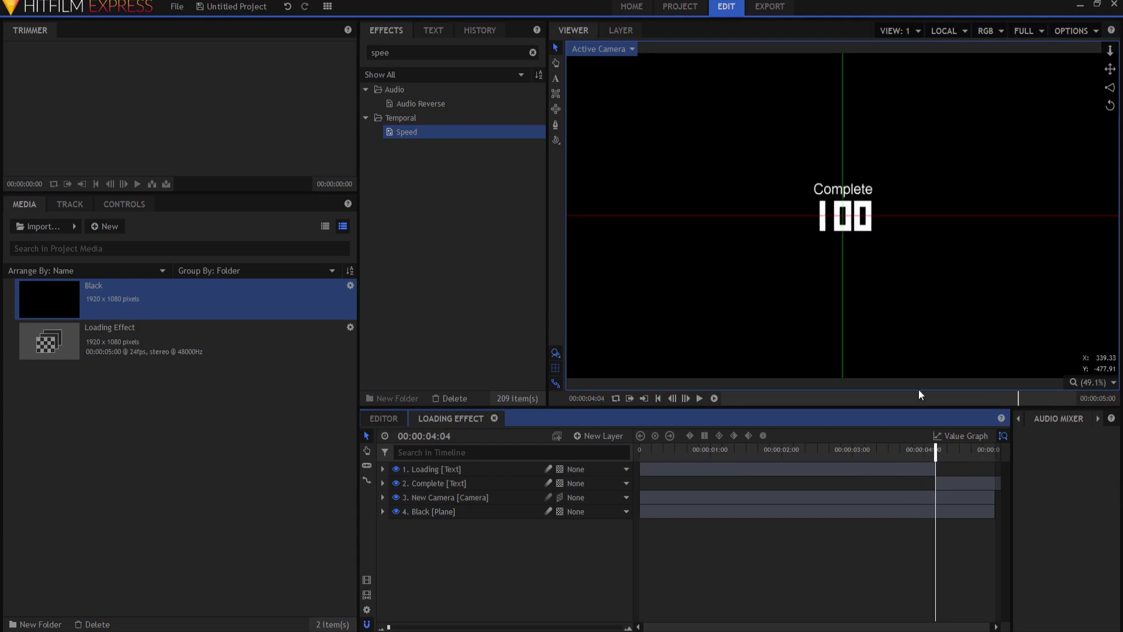
Step: Raise the Complete text slightly above the 100 to match the Loading text's height, and scale the view back to fit
{"action": "left_click", "coordinate": [427, 483]}
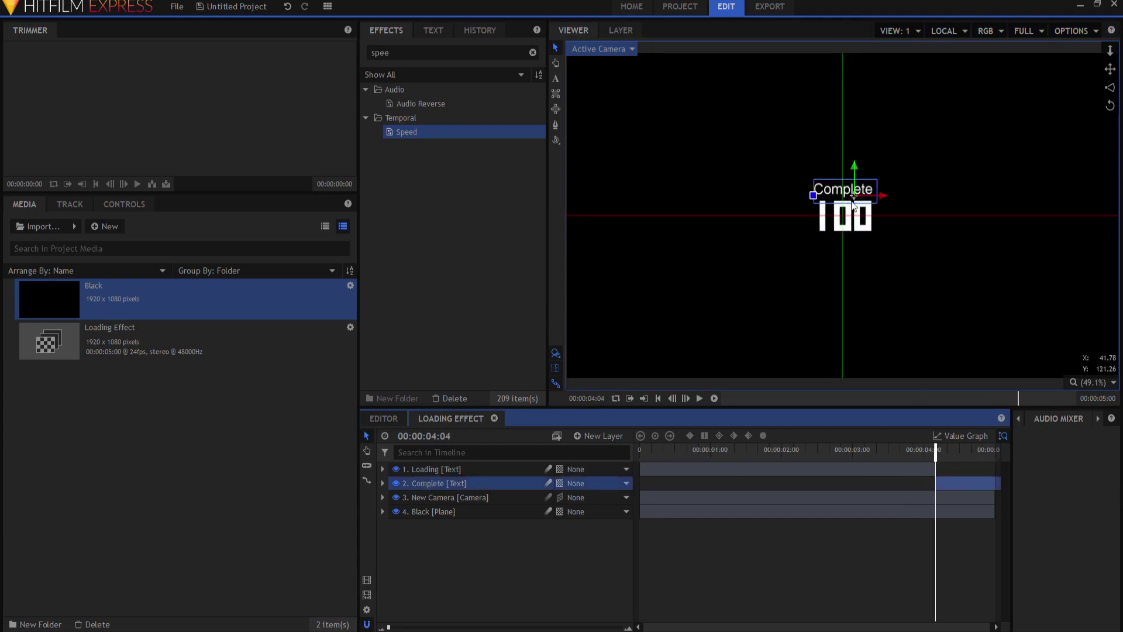
{"action": "scroll", "coordinate": [848, 148], "scroll_direction": "up", "scroll_amount": 5}
{"action": "left_click", "coordinate": [872, 135]}
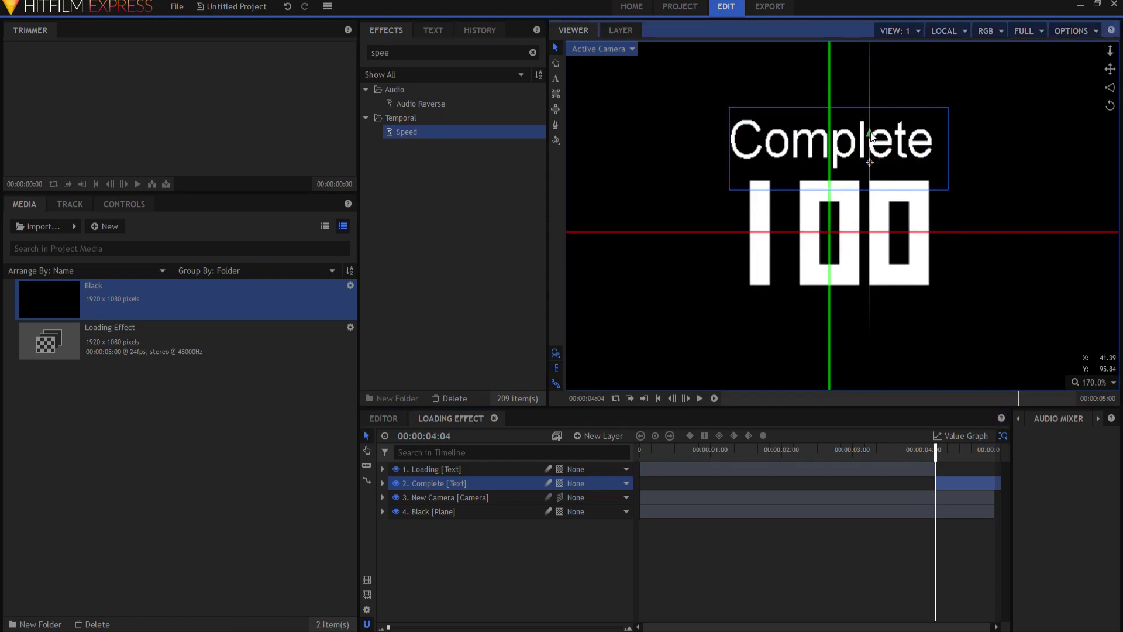
{"action": "key", "text": "Left"}
{"action": "key", "text": "Right"}
{"action": "key", "text": "Left"}
{"action": "key", "text": "Right"}
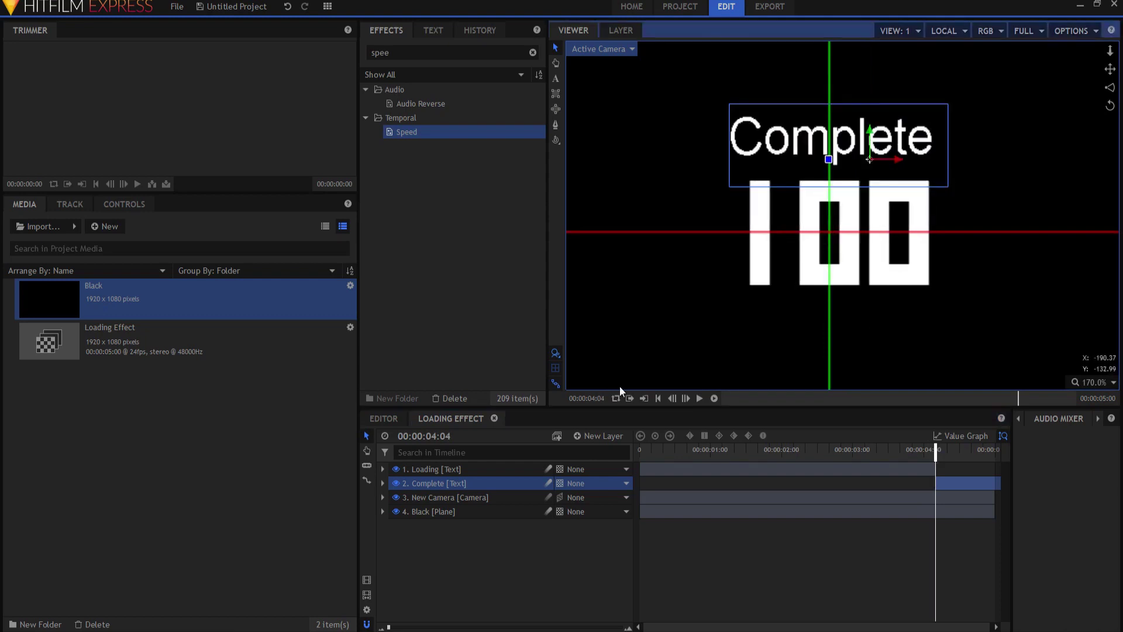
{"action": "left_click", "coordinate": [383, 468]}
{"action": "left_click", "coordinate": [382, 468]}
{"action": "left_click", "coordinate": [458, 560]}
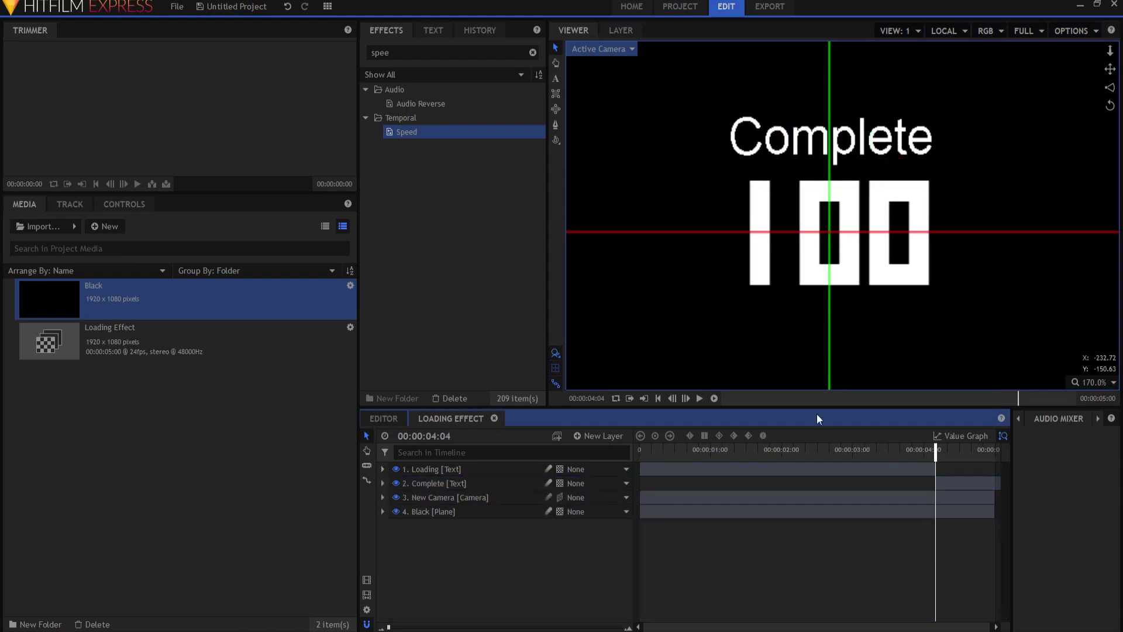
{"action": "left_click", "coordinate": [1092, 382]}
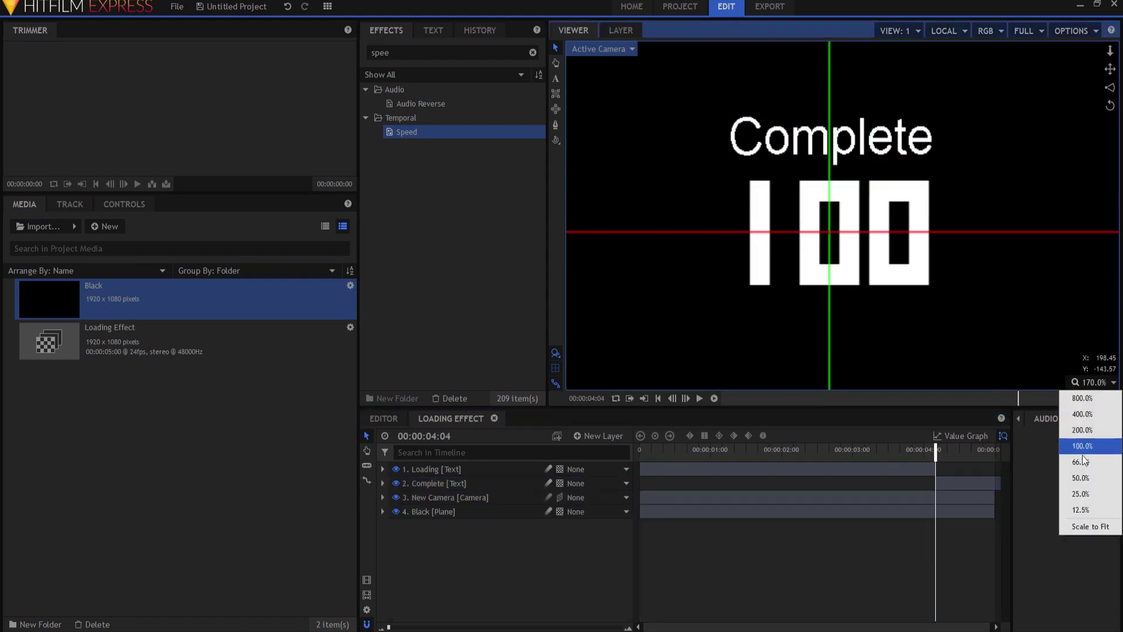
{"action": "left_click", "coordinate": [1083, 527]}
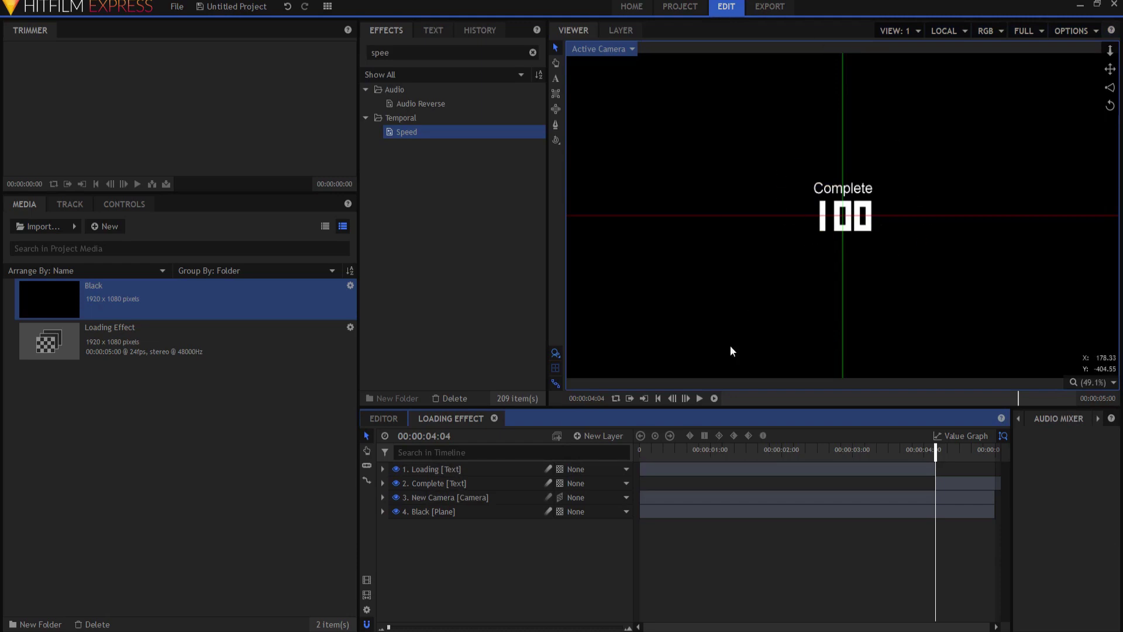
Step: Delete the New Camera layer and turn off the viewer's checkerboard background
{"action": "left_click", "coordinate": [429, 499]}
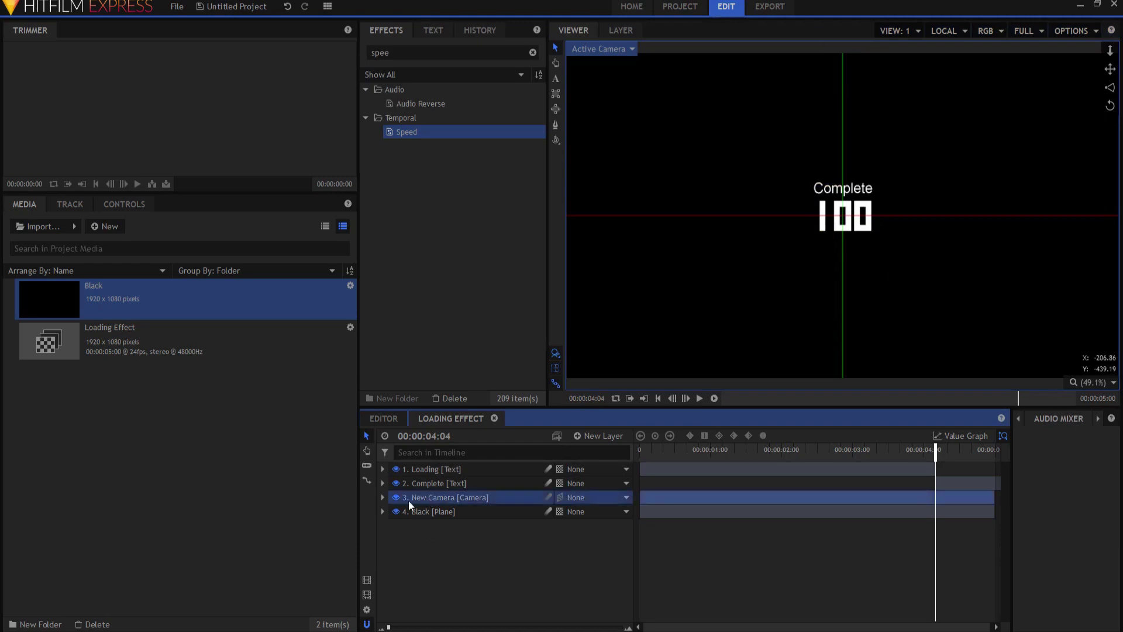
{"action": "key", "text": "Delete"}
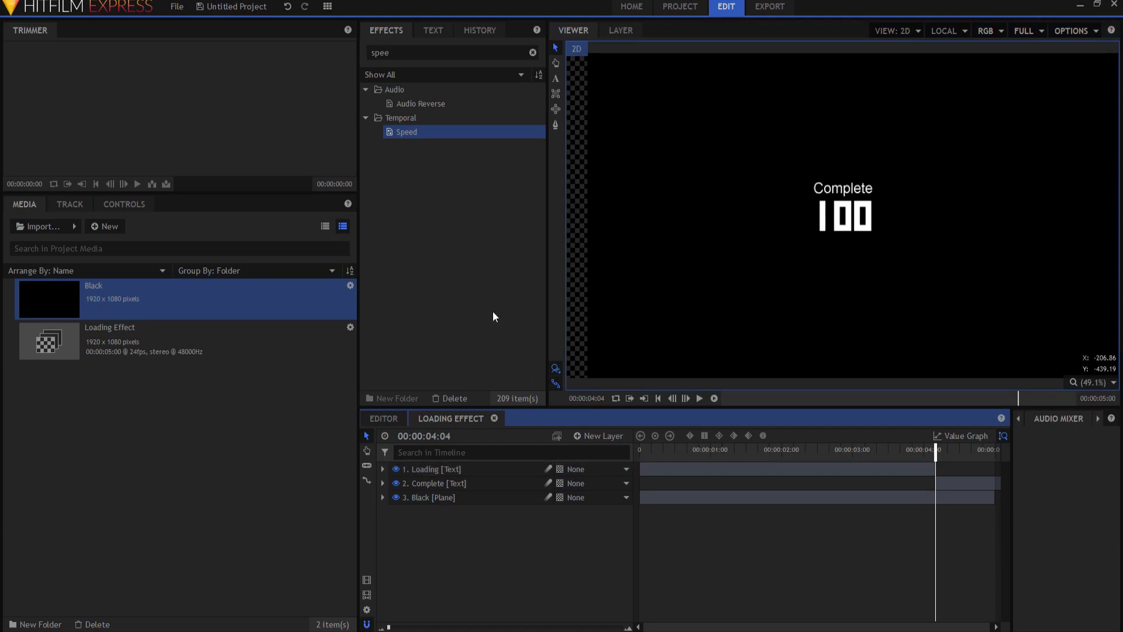
{"action": "left_click", "coordinate": [1071, 31]}
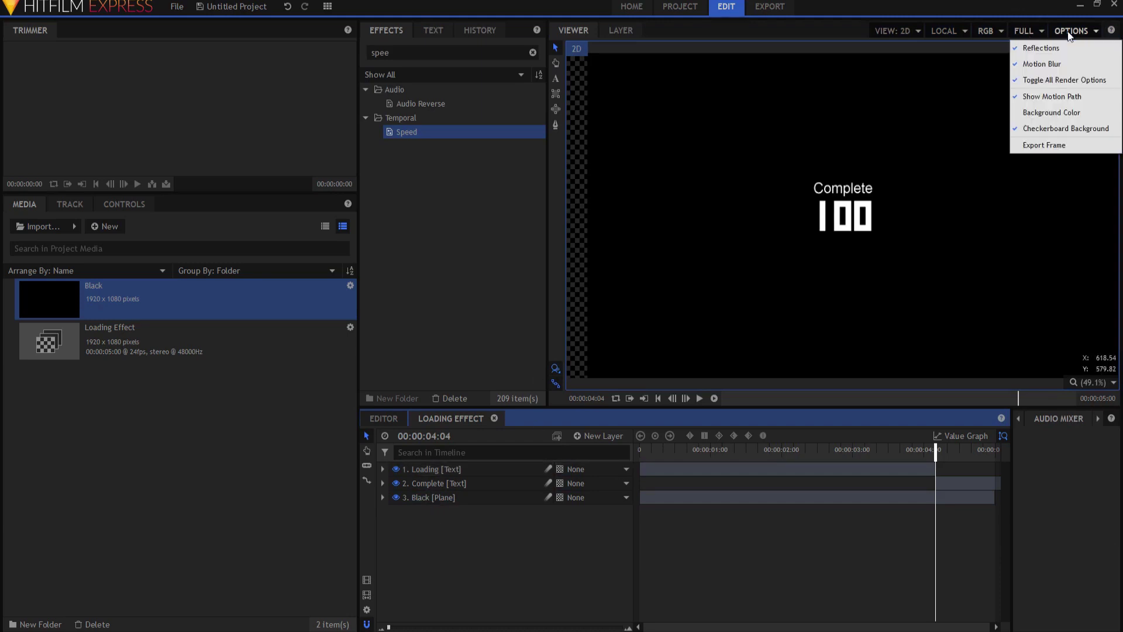
{"action": "left_click", "coordinate": [1049, 128]}
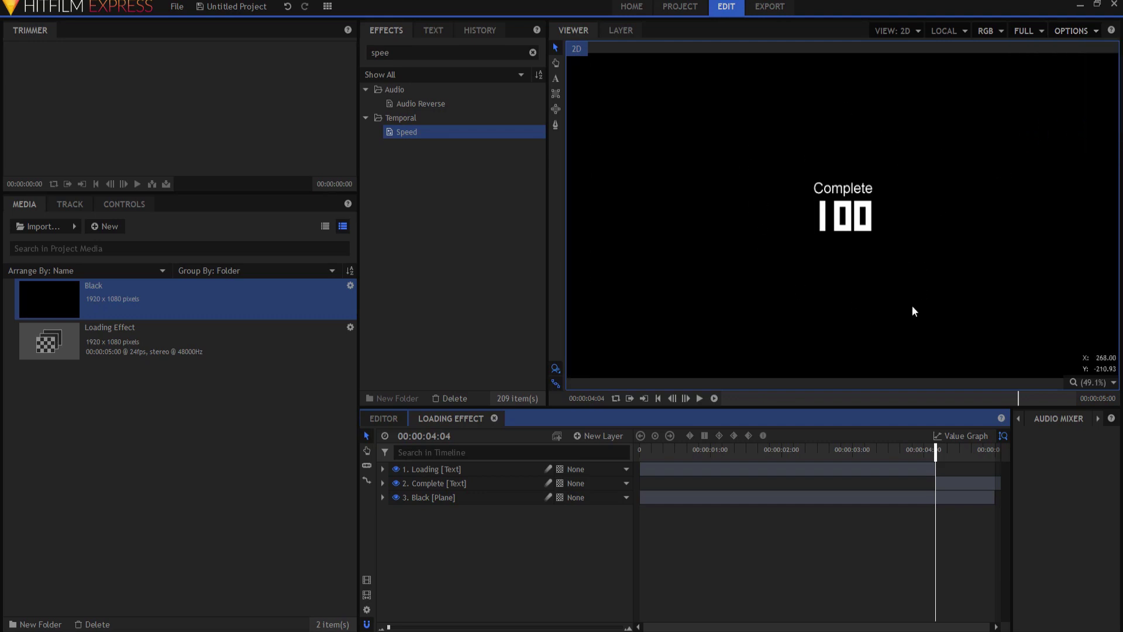
Step: Add another Black plane below all layers, naming the existing plane Counter and the new one Outside Circle
{"action": "left_click_drag", "start_coordinate": [77, 297], "coordinate": [442, 525]}
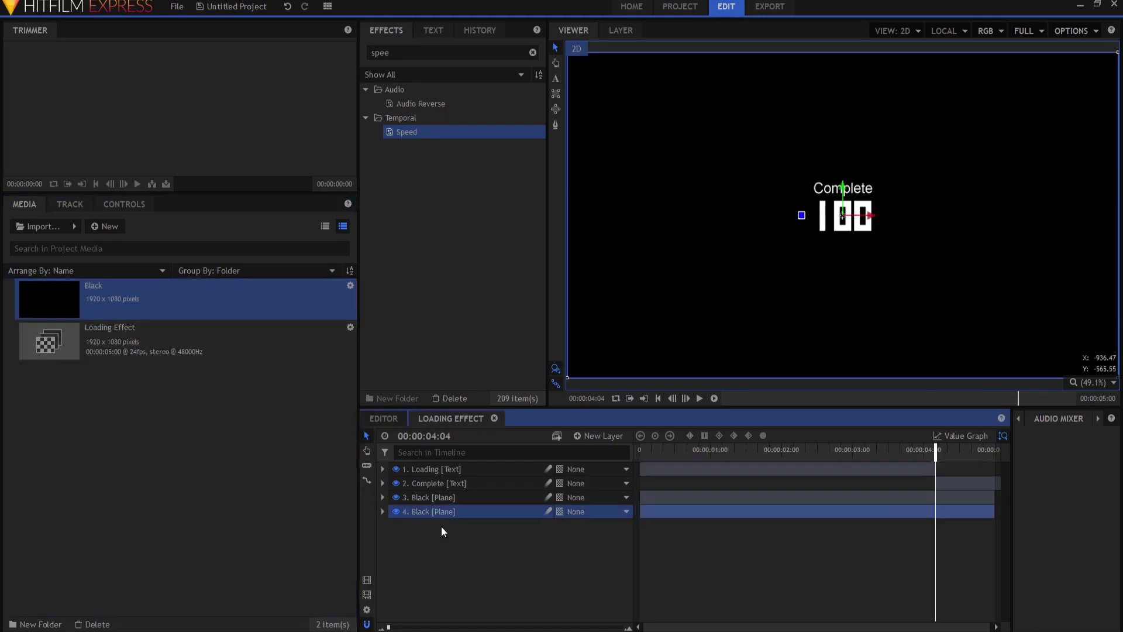
{"action": "double_click", "coordinate": [423, 498]}
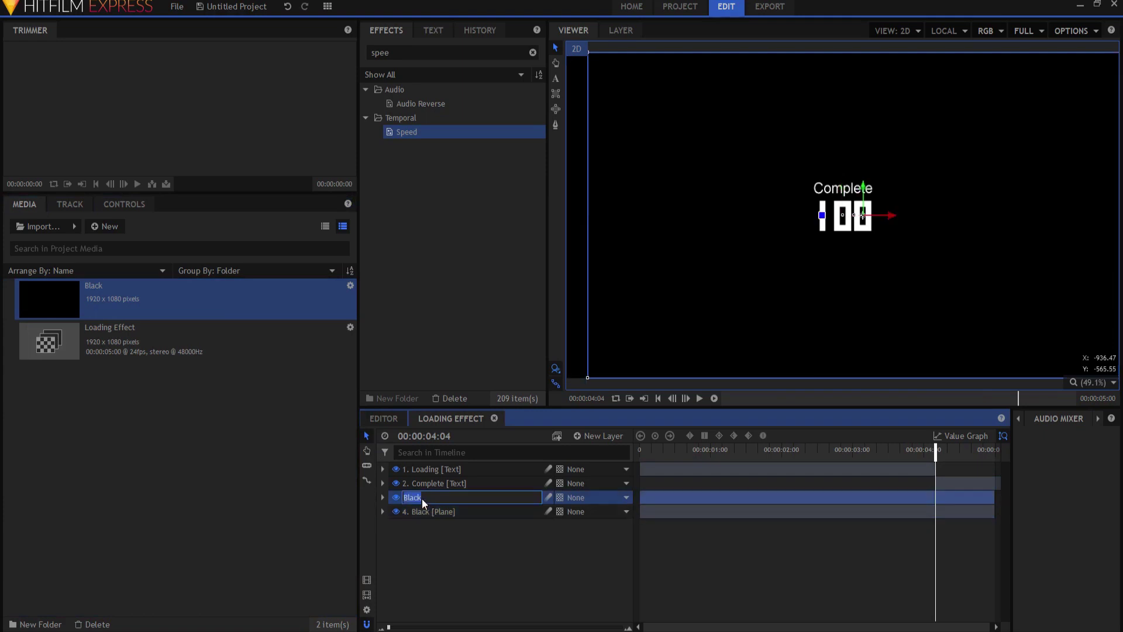
{"action": "type", "text": "Counter"}
{"action": "key", "text": "Return"}
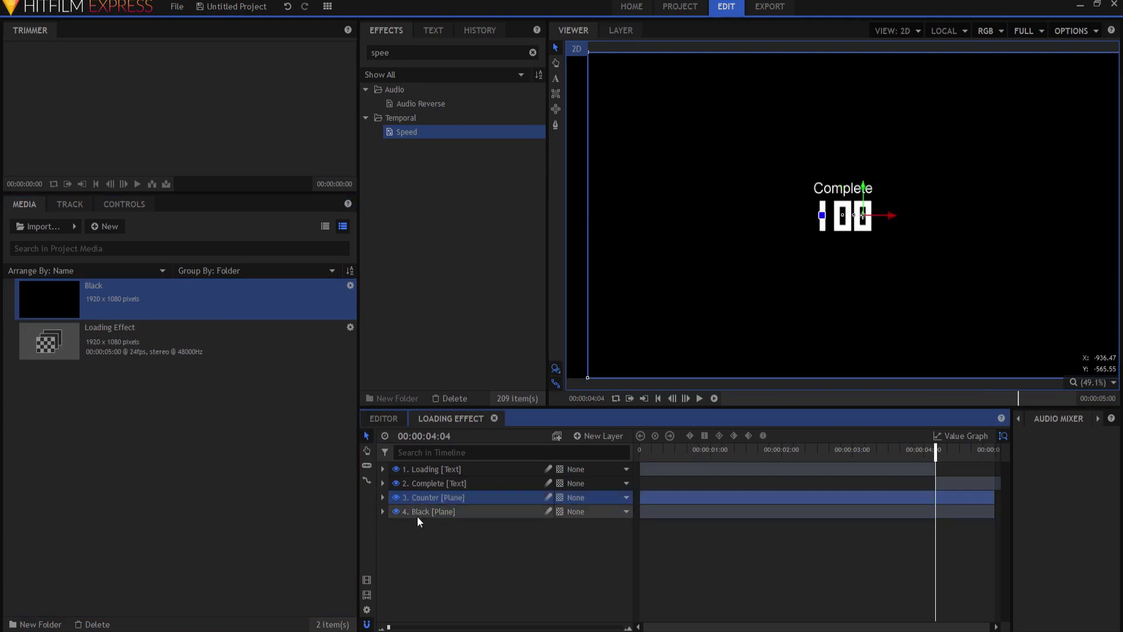
{"action": "double_click", "coordinate": [417, 514]}
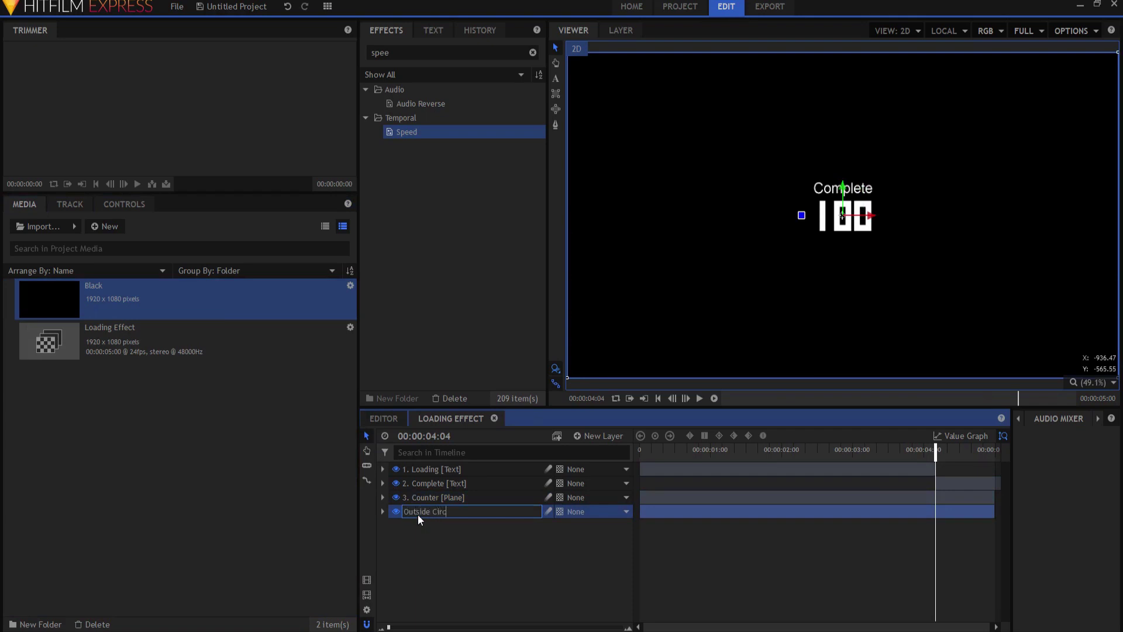
{"action": "type", "text": "Outside Circle"}
{"action": "key", "text": "Return"}
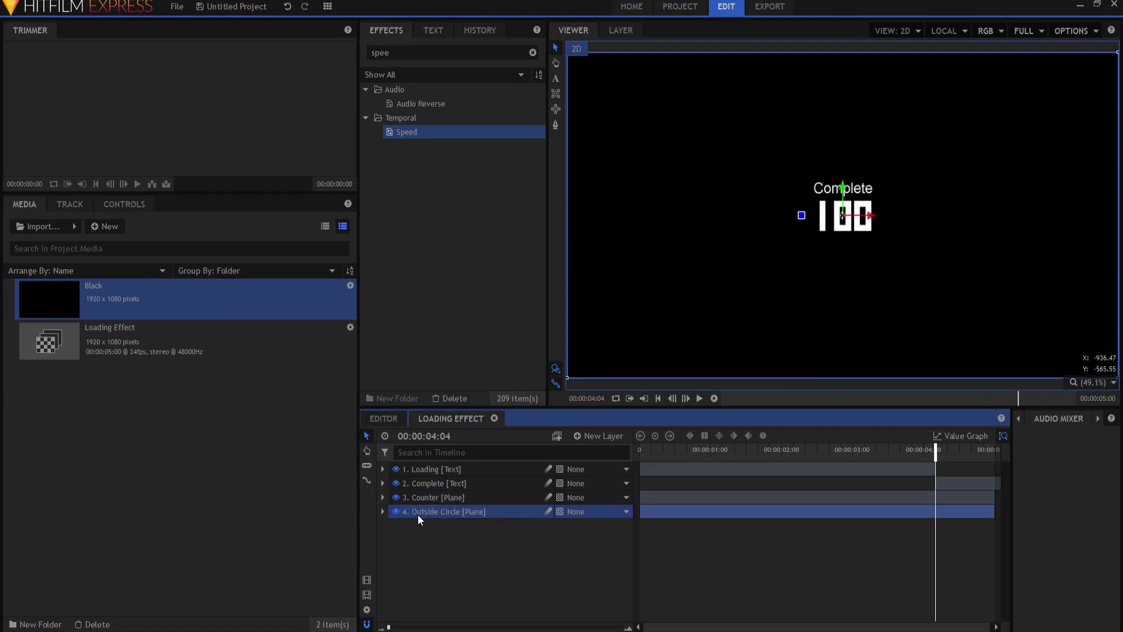
Step: Apply the Color Gradient effect to the Outside Circle plane and expand its settings
{"action": "double_click", "coordinate": [379, 52]}
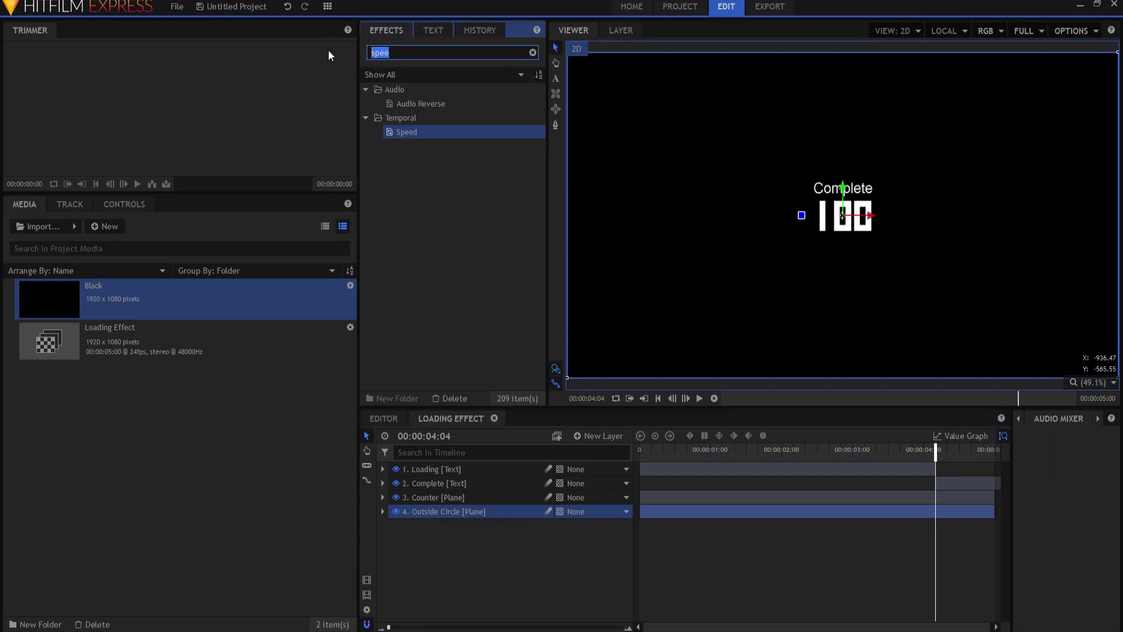
{"action": "type", "text": "grad"}
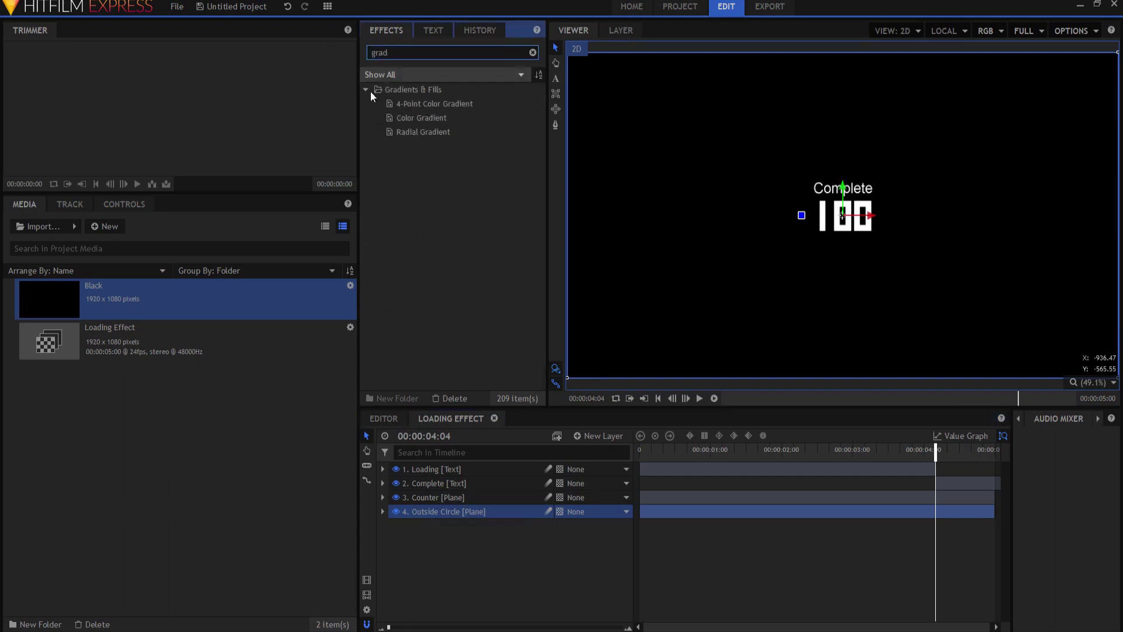
{"action": "left_click_drag", "start_coordinate": [412, 117], "coordinate": [436, 511]}
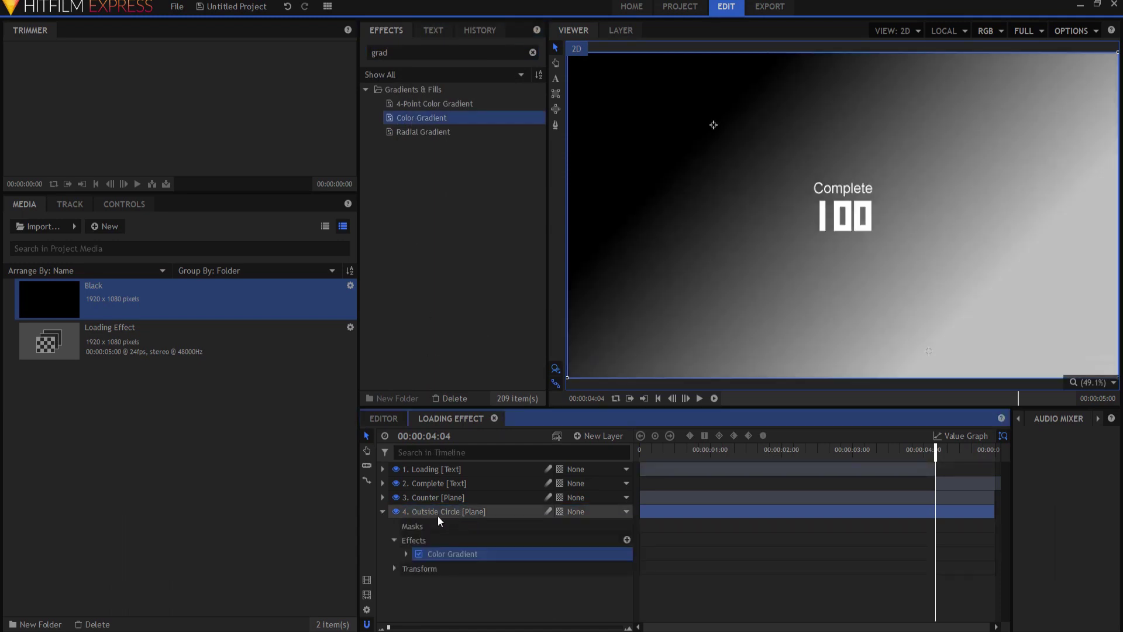
{"action": "left_click", "coordinate": [406, 554]}
{"action": "scroll", "coordinate": [442, 563], "scroll_direction": "down", "scroll_amount": 2}
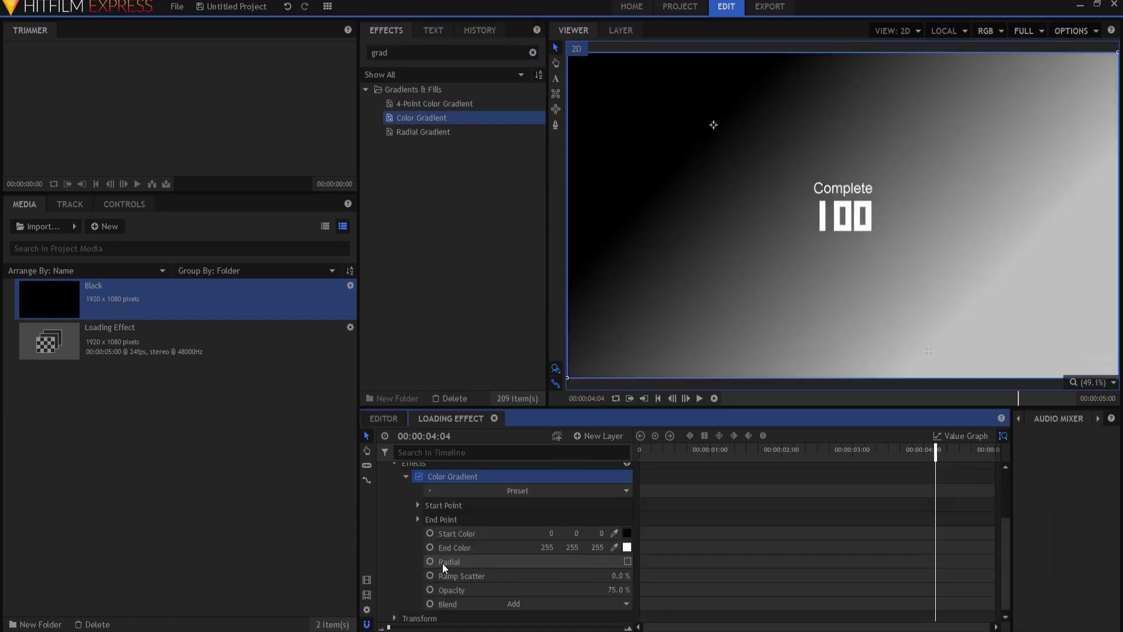
Step: Set the Color Gradient's start color to green (0, 255, 0) and its end color to red (255, 0, 0)
{"action": "left_click", "coordinate": [626, 533]}
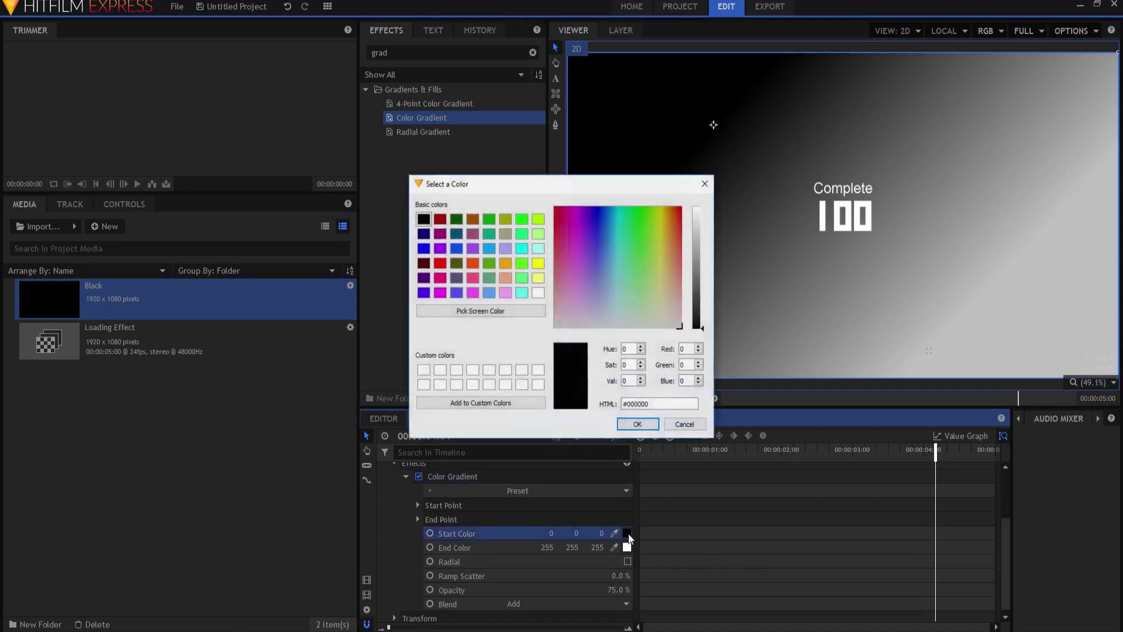
{"action": "left_click", "coordinate": [521, 219]}
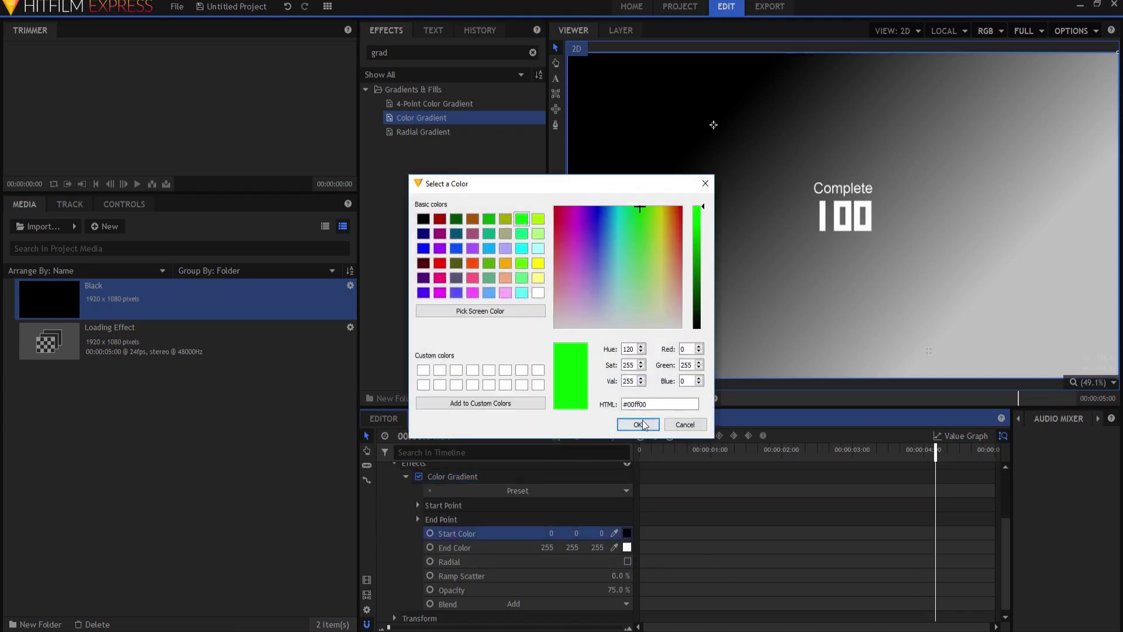
{"action": "left_click", "coordinate": [640, 424]}
{"action": "left_click", "coordinate": [626, 547]}
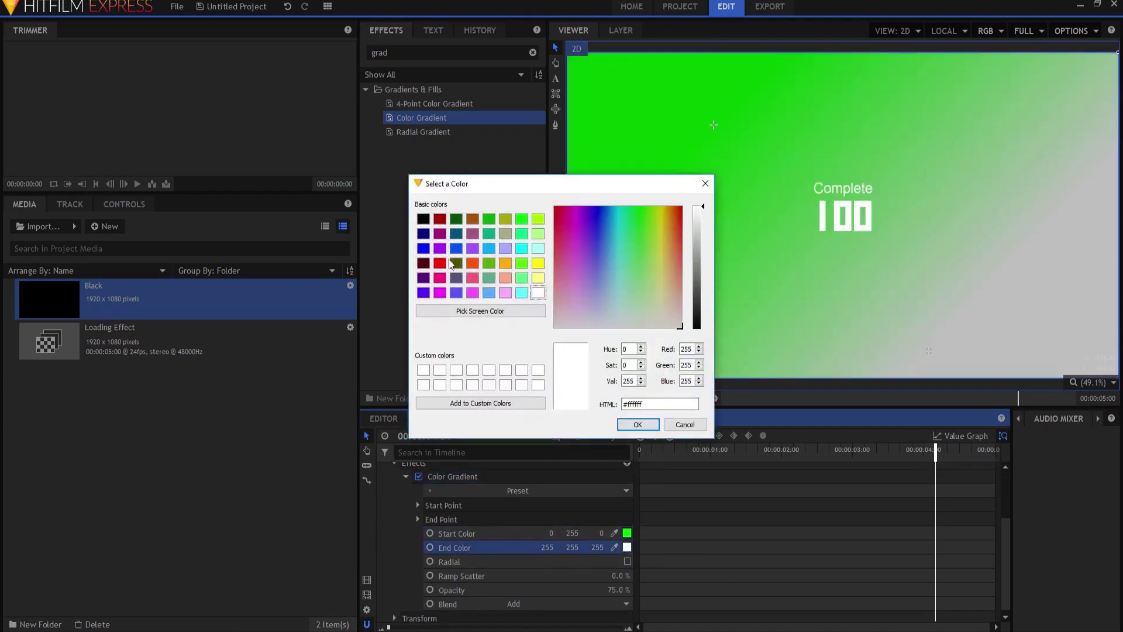
{"action": "left_click", "coordinate": [439, 263]}
{"action": "left_click", "coordinate": [638, 424]}
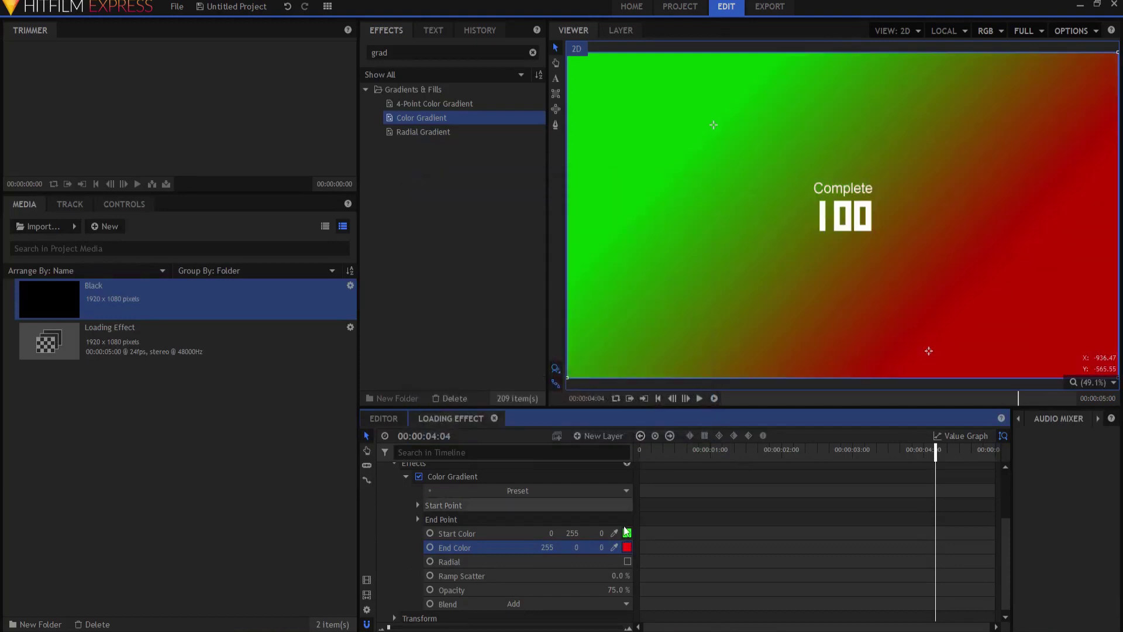
Step: Set the Color Gradient's start point position to -800, 0
{"action": "left_click", "coordinate": [418, 505]}
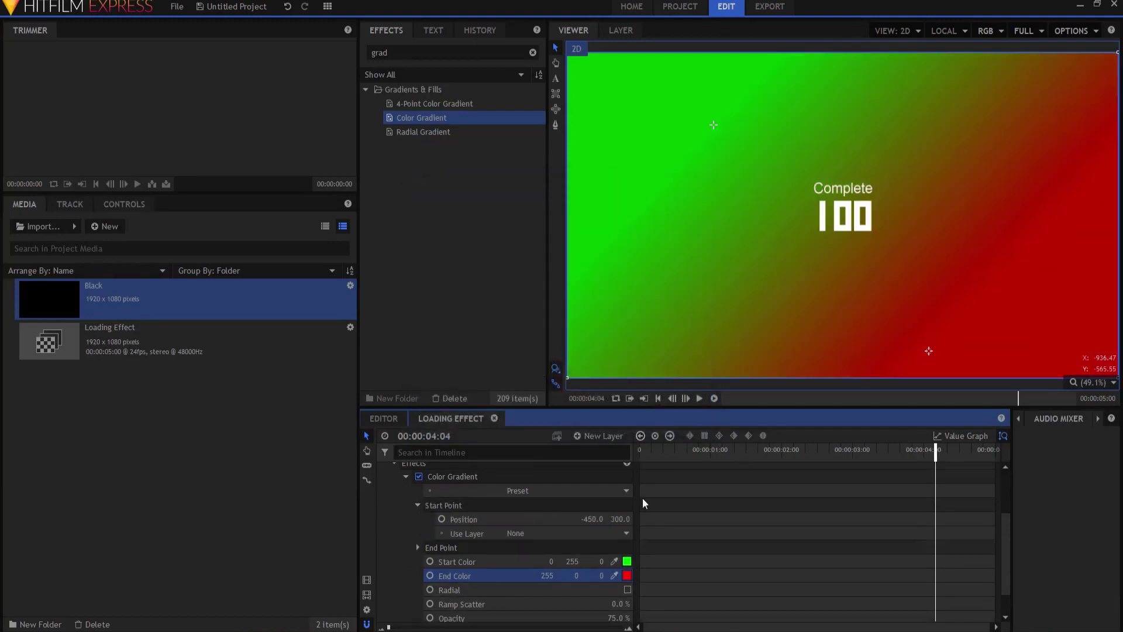
{"action": "left_click", "coordinate": [588, 519]}
{"action": "key", "text": "BackSpace"}
{"action": "type", "text": "-800"}
{"action": "key", "text": "Tab"}
{"action": "type", "text": "0"}
{"action": "key", "text": "Return"}
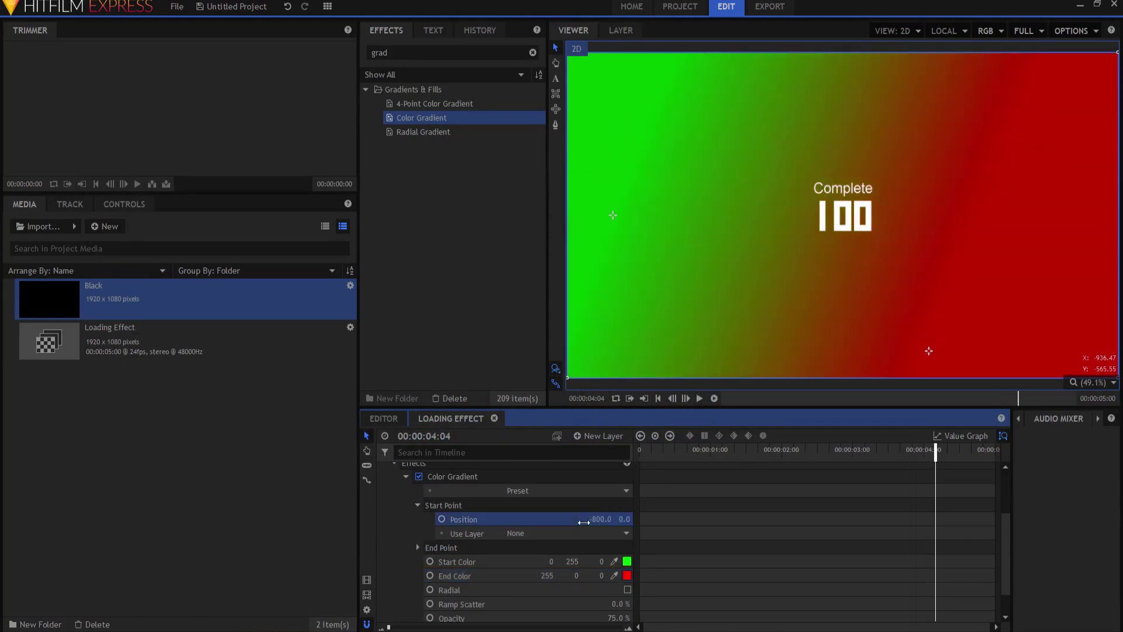
Step: Set the Color Gradient's end point position to 800, 0
{"action": "left_click", "coordinate": [418, 505]}
{"action": "left_click", "coordinate": [418, 519]}
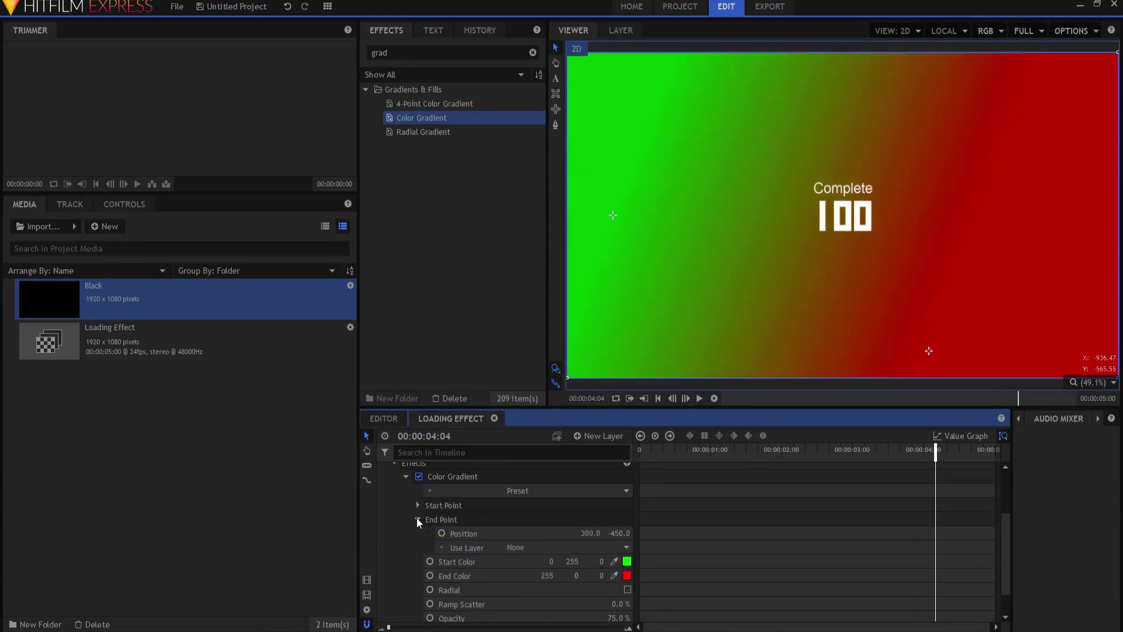
{"action": "left_click", "coordinate": [582, 533]}
{"action": "key", "text": "Tab"}
{"action": "type", "text": "0"}
{"action": "key", "text": "Return"}
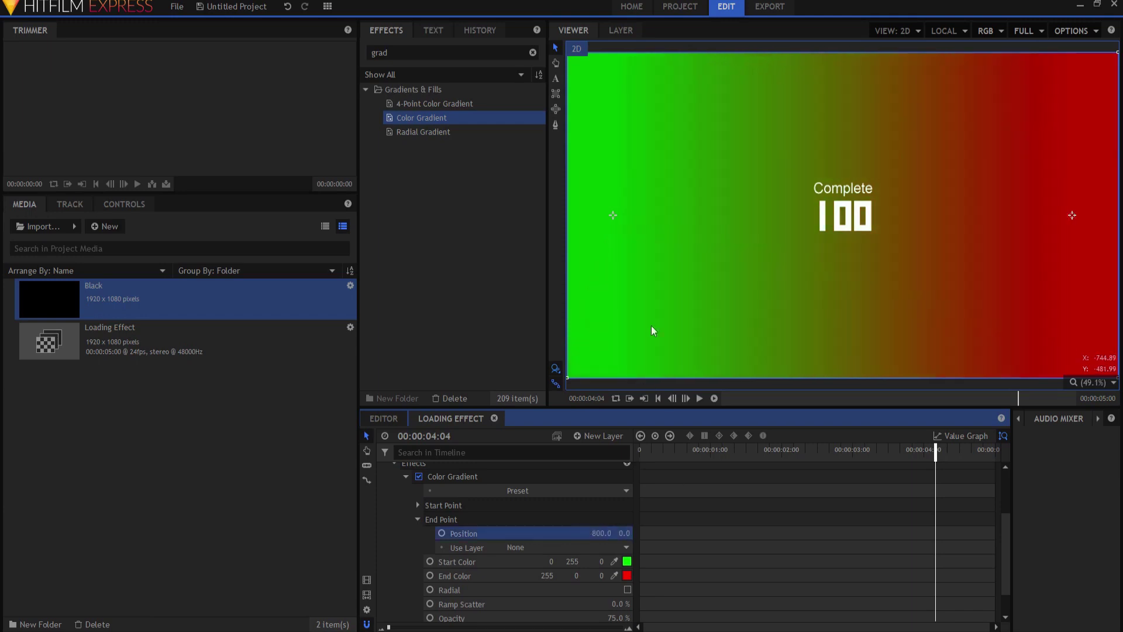
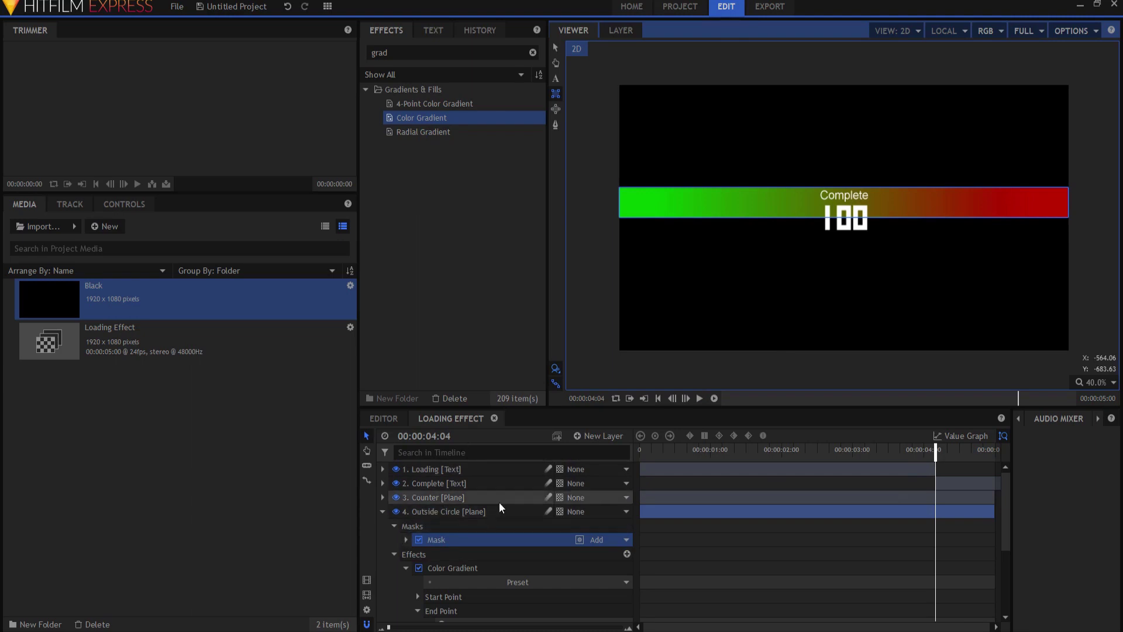
Step: Keyframe the Outside Circle mask's position at 0, 0 at 4:04 and about -1924, 0 at the first frame, and preview the animation
{"action": "left_click", "coordinate": [405, 539]}
{"action": "left_click", "coordinate": [417, 568]}
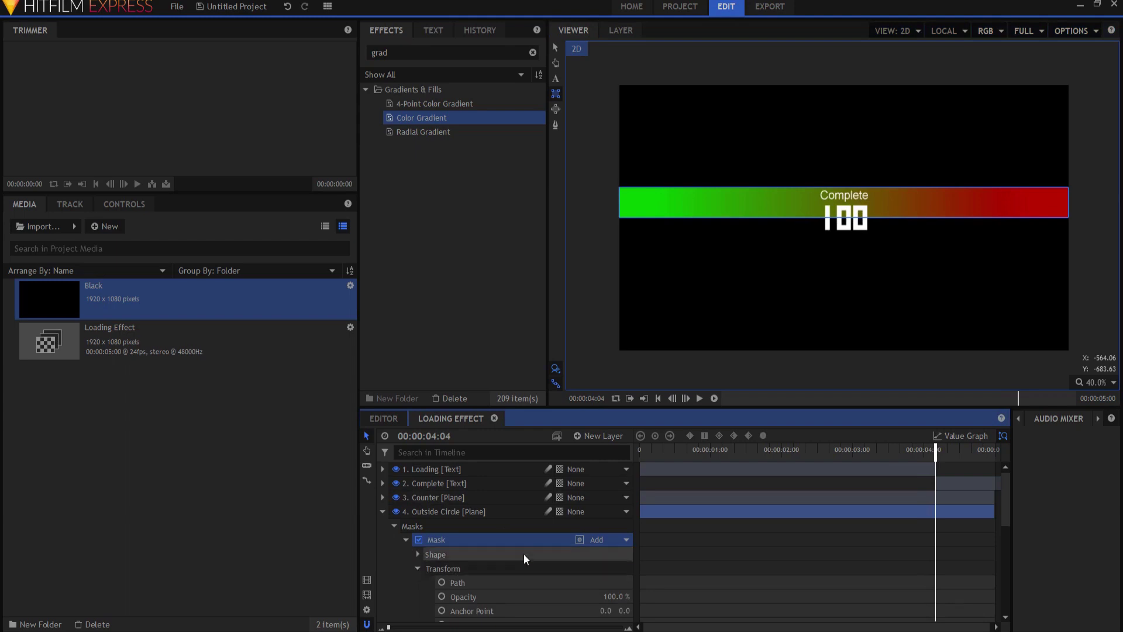
{"action": "scroll", "coordinate": [517, 556], "scroll_direction": "down", "scroll_amount": 2}
{"action": "left_click", "coordinate": [442, 586]}
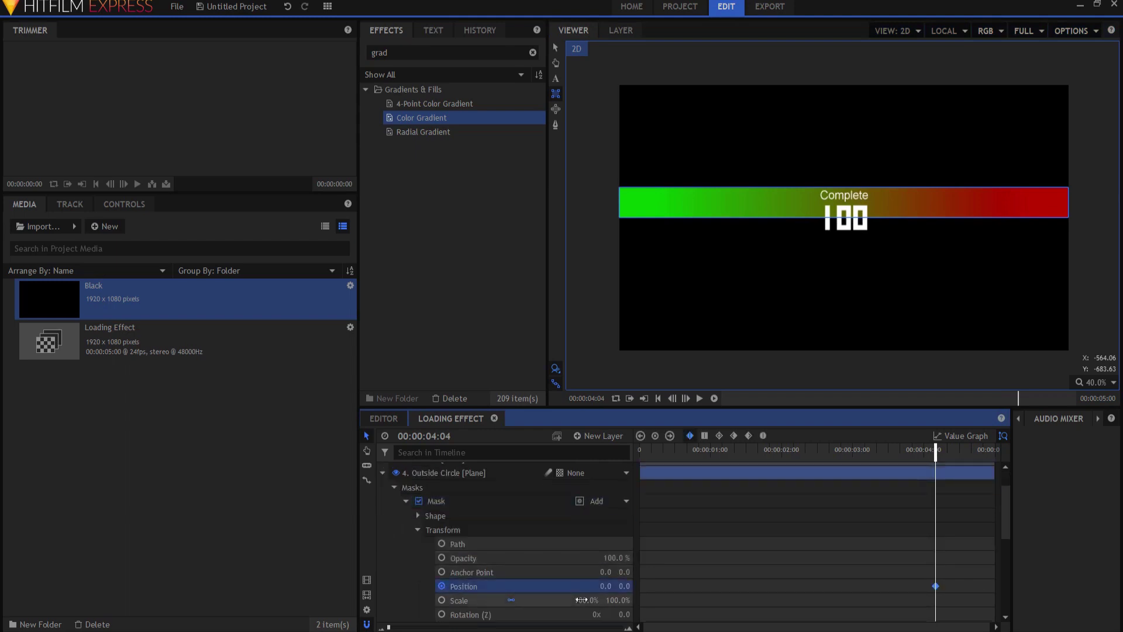
{"action": "left_click", "coordinate": [658, 398]}
{"action": "left_click_drag", "start_coordinate": [605, 586], "coordinate": [404, 585]}
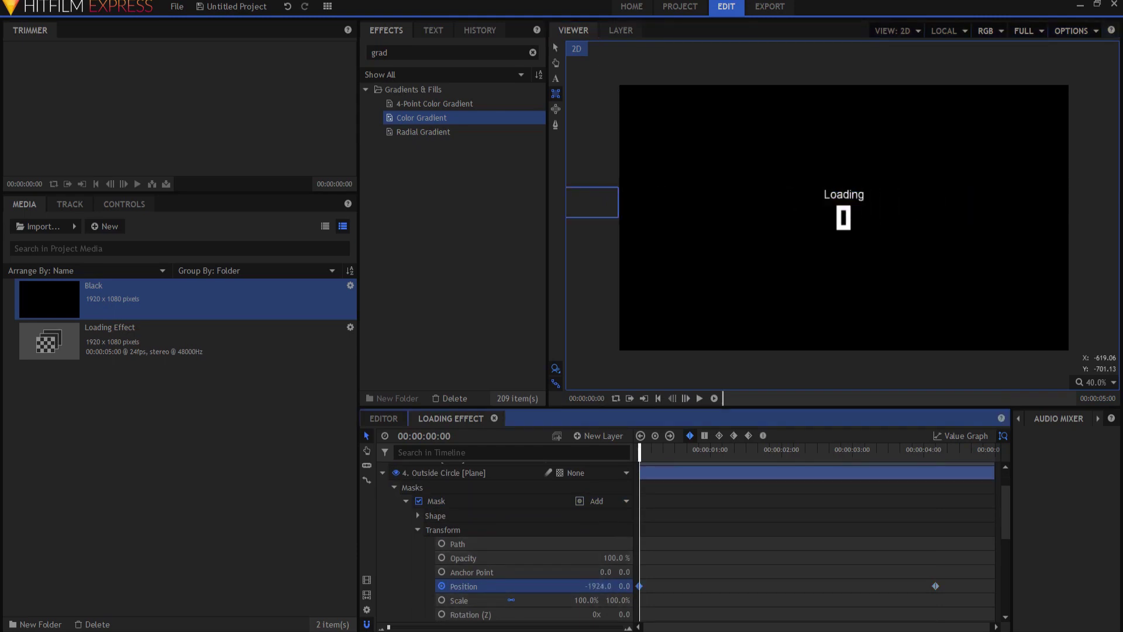
{"action": "left_click", "coordinate": [700, 396]}
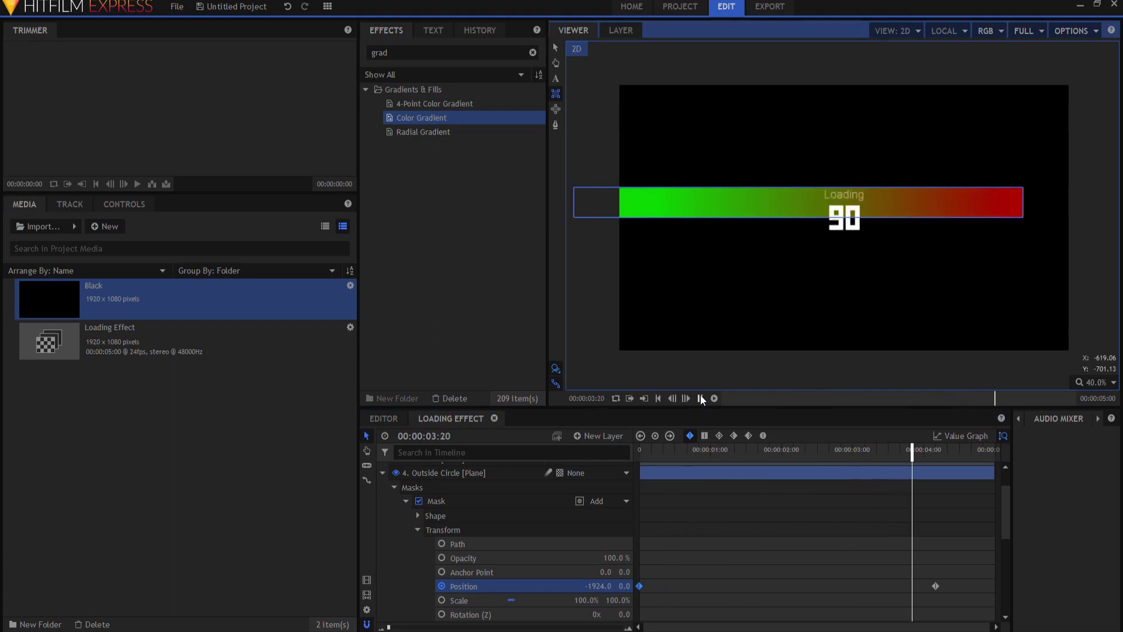
{"action": "left_click", "coordinate": [406, 500]}
Step: Apply the Polar Warp effect to the Outside Circle plane and play the composite from the start
{"action": "left_click", "coordinate": [809, 153]}
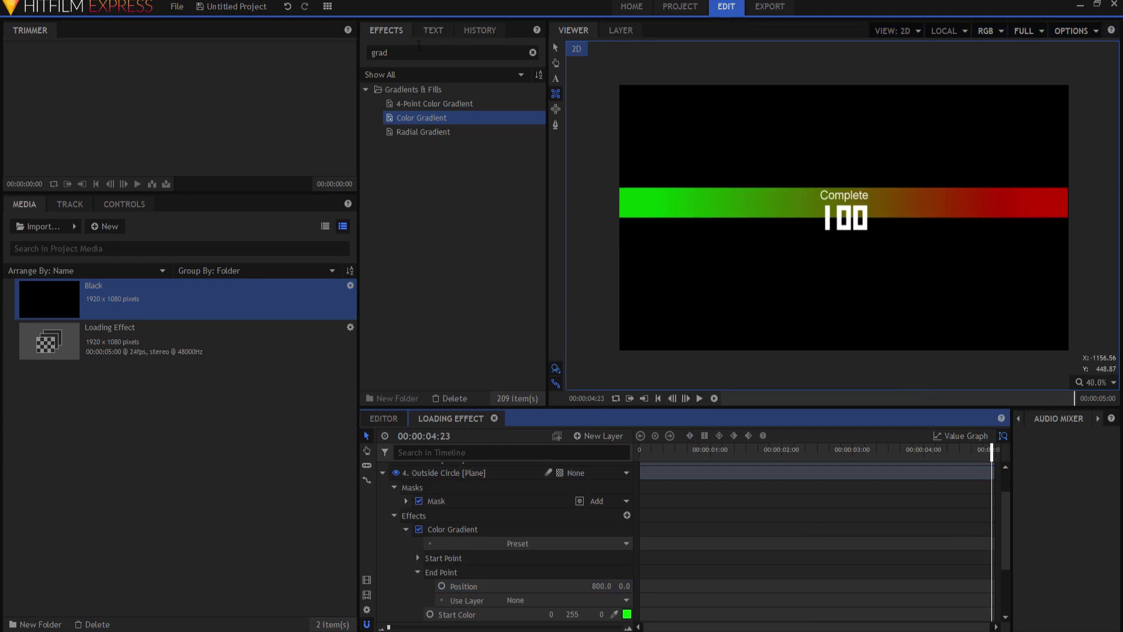
{"action": "left_click", "coordinate": [556, 49]}
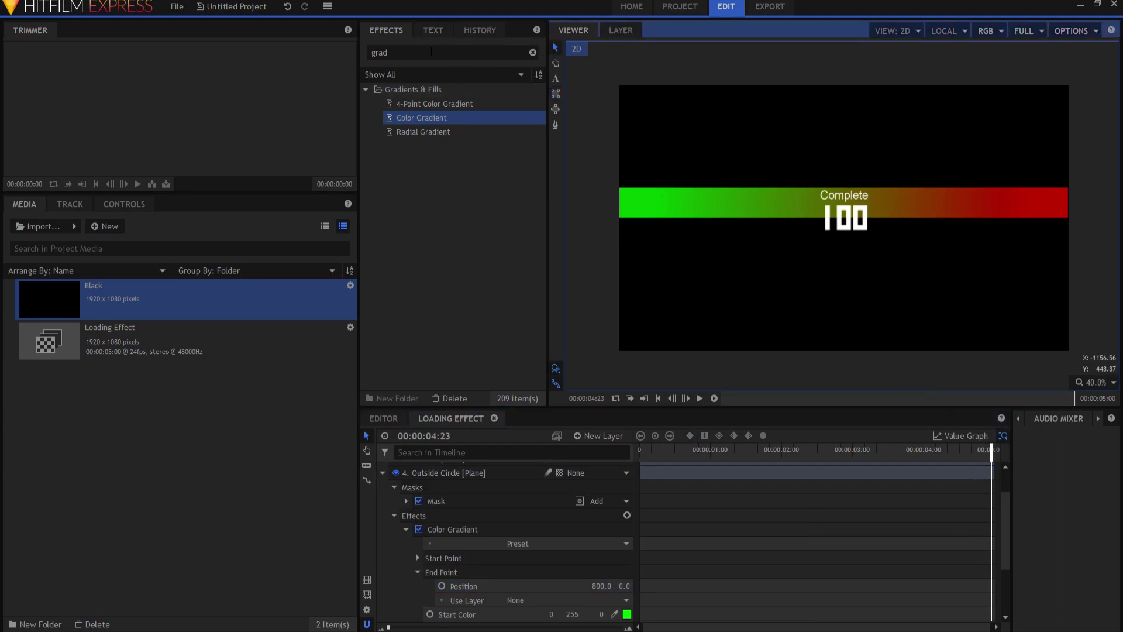
{"action": "left_click", "coordinate": [444, 52]}
{"action": "type", "text": "polar"}
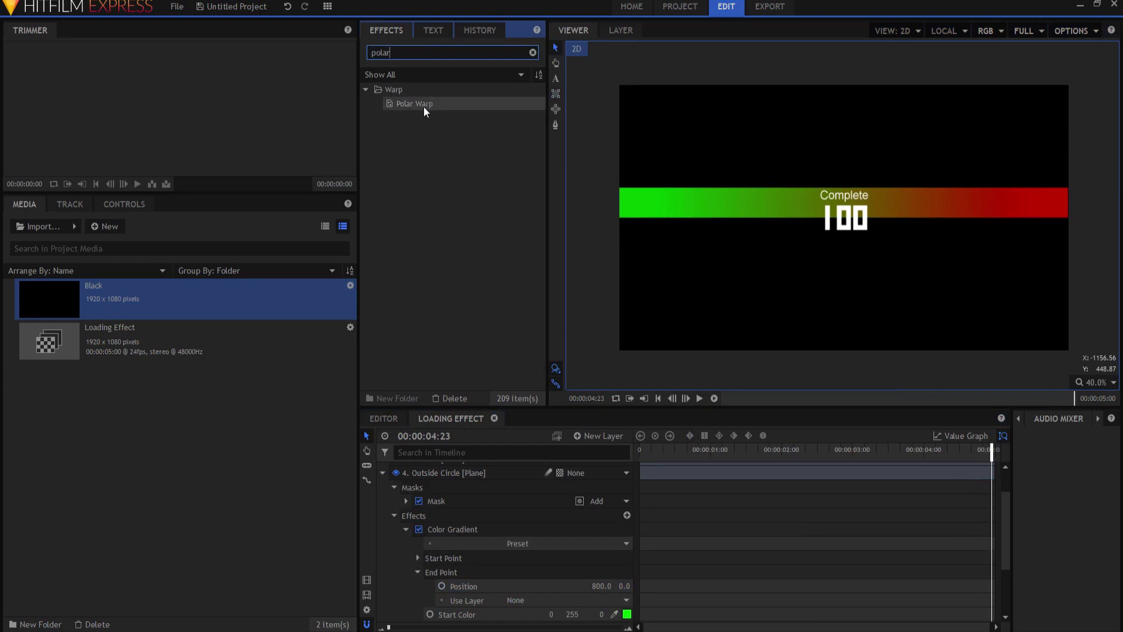
{"action": "left_click_drag", "start_coordinate": [423, 106], "coordinate": [414, 522]}
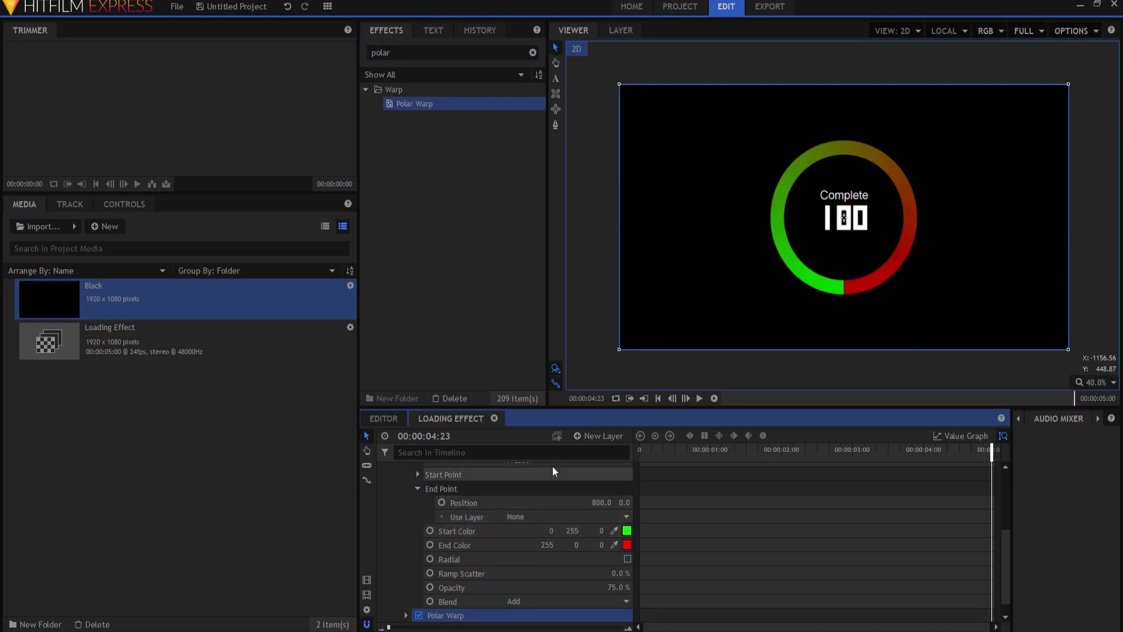
{"action": "left_click", "coordinate": [656, 399]}
{"action": "left_click", "coordinate": [699, 400]}
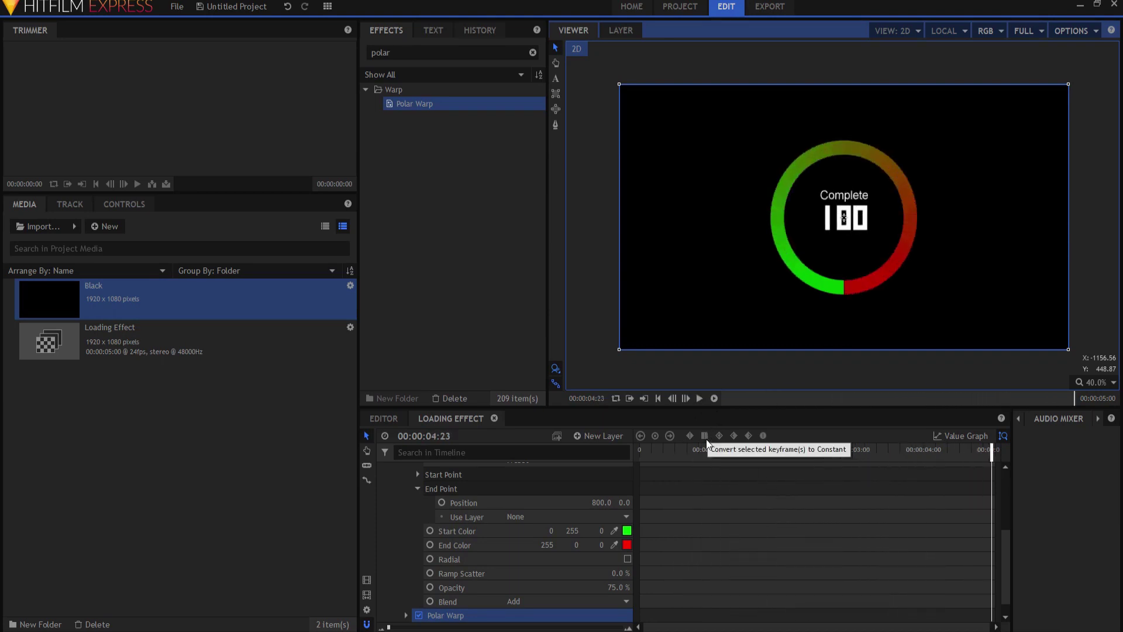
Step: Set the Outside Circle's Polar Warp rotation to 180 degrees and preview the circle filling
{"action": "left_click", "coordinate": [418, 490]}
{"action": "scroll", "coordinate": [407, 500], "scroll_direction": "up", "scroll_amount": 1}
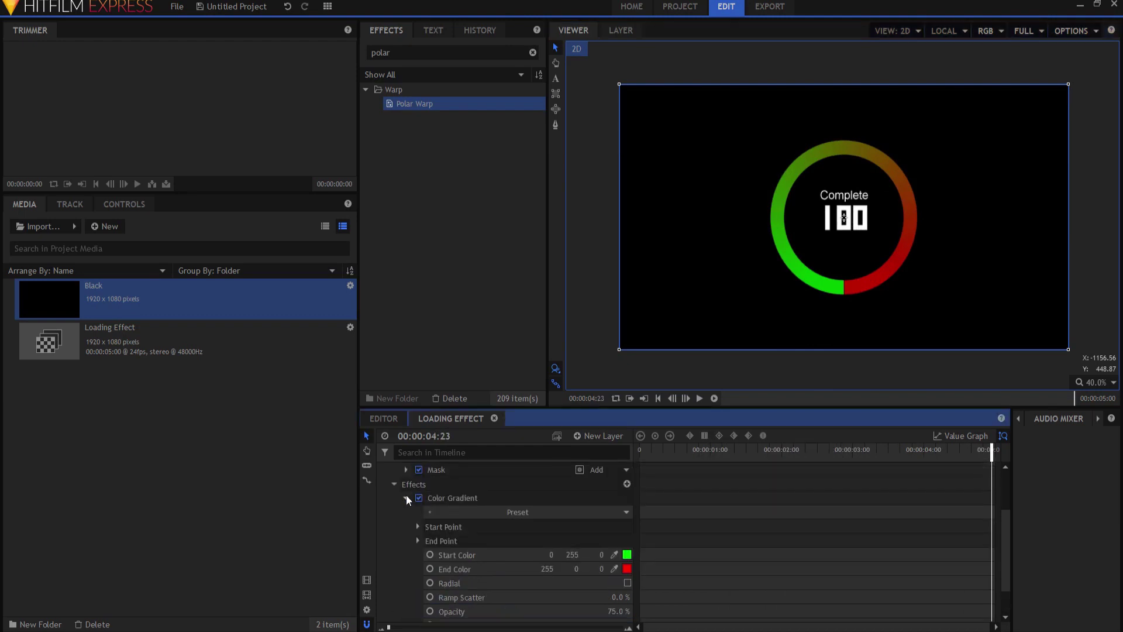
{"action": "left_click", "coordinate": [408, 500]}
{"action": "left_click", "coordinate": [406, 582]}
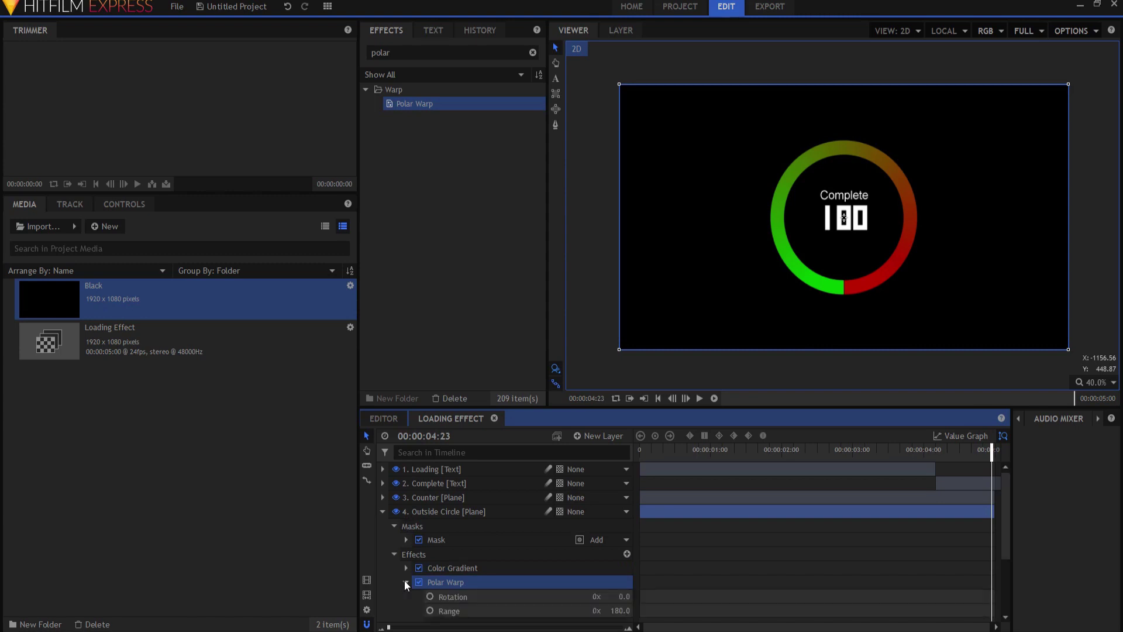
{"action": "scroll", "coordinate": [433, 581], "scroll_direction": "down", "scroll_amount": 1}
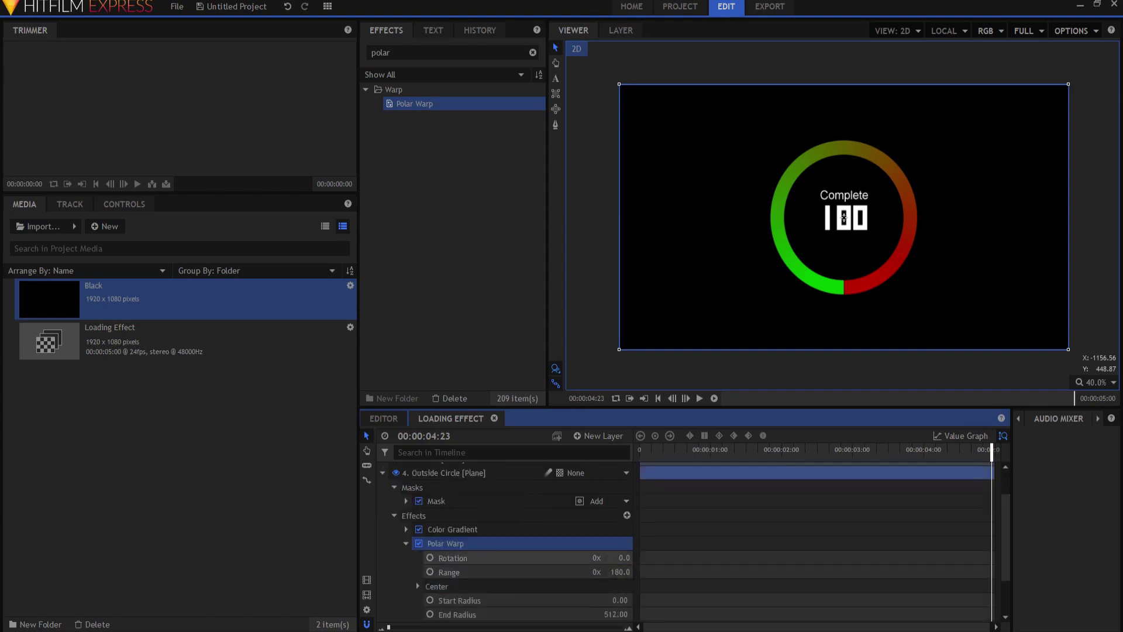
{"action": "left_click_drag", "start_coordinate": [620, 558], "coordinate": [624, 557]}
{"action": "left_click", "coordinate": [623, 557]}
{"action": "type", "text": "180"}
{"action": "key", "text": "Return"}
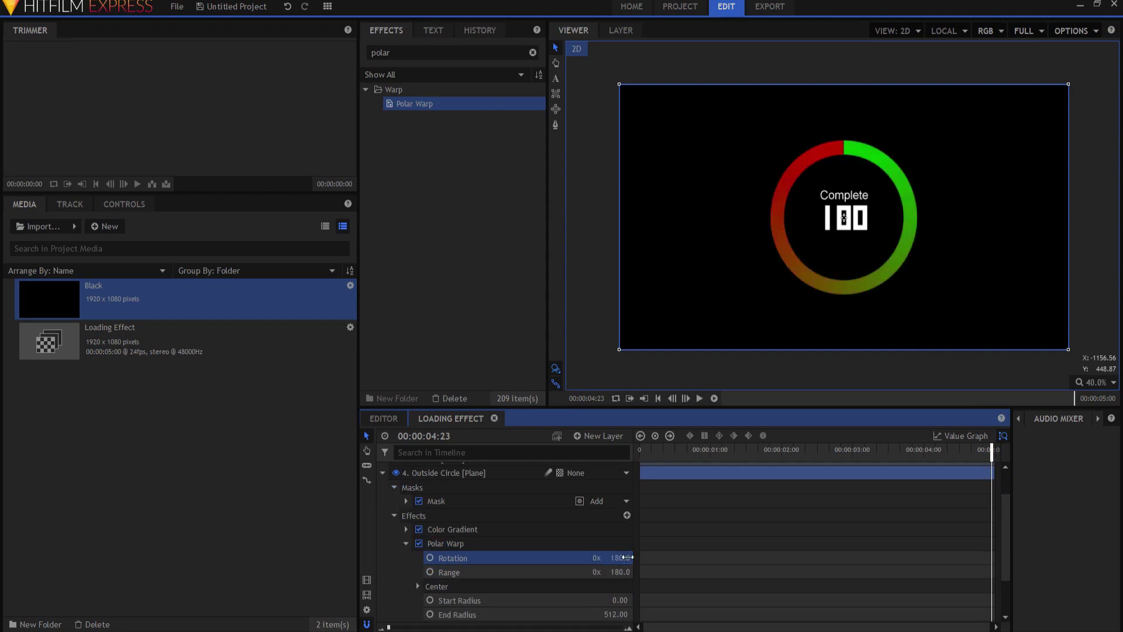
{"action": "left_click", "coordinate": [699, 399]}
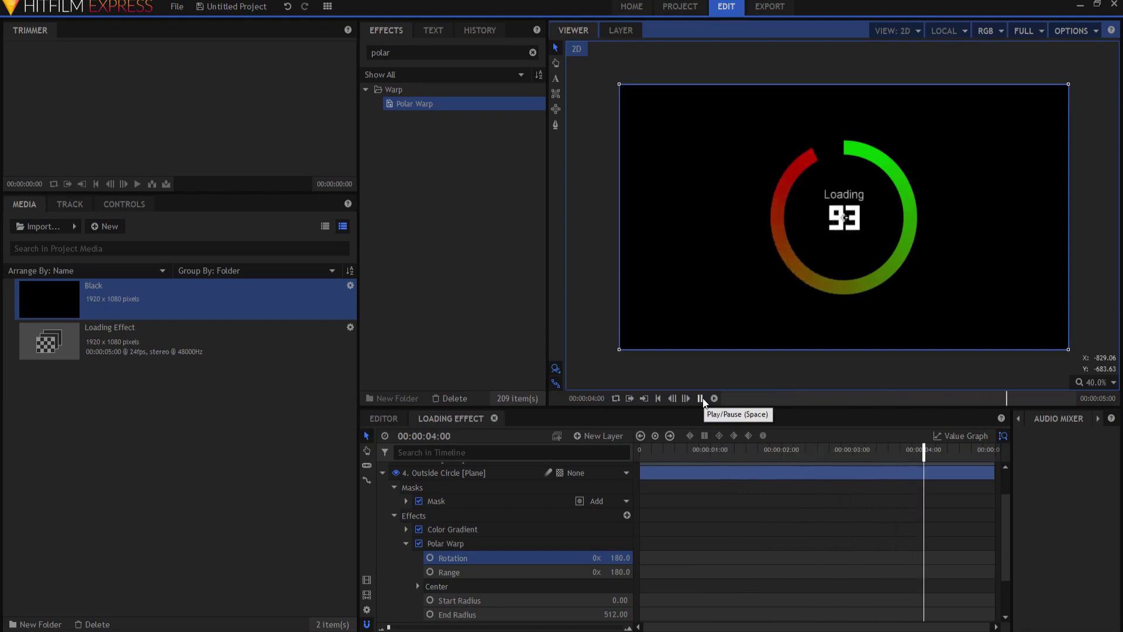
{"action": "key", "text": "space"}
Step: Duplicate the Outside Circle layer and rename the lower copy Inside Circle
{"action": "left_click", "coordinate": [383, 473]}
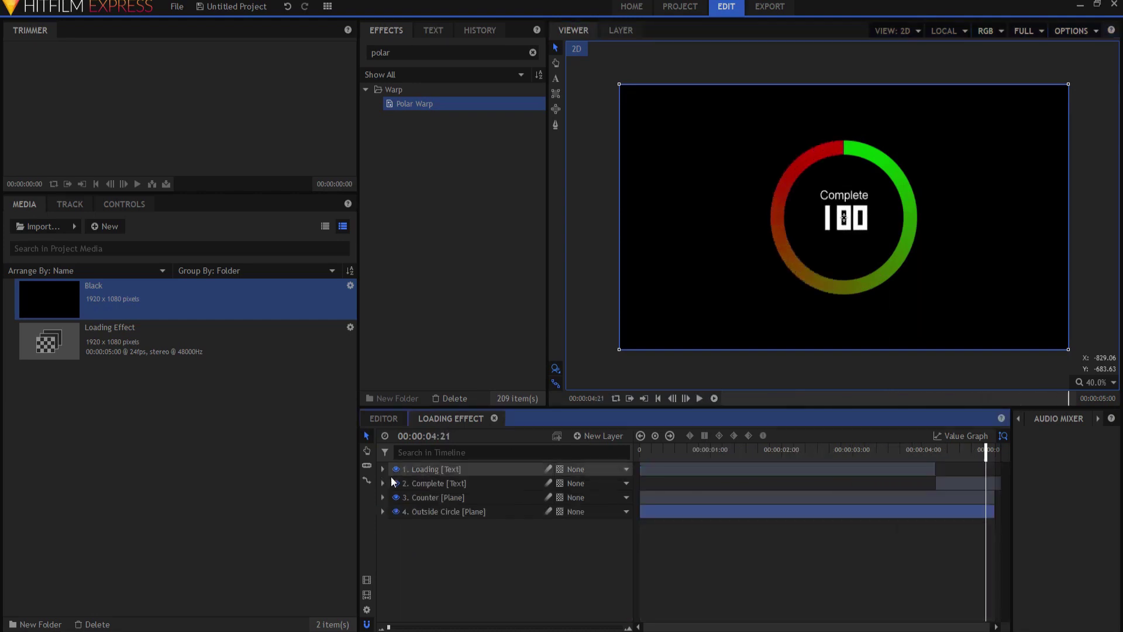
{"action": "right_click", "coordinate": [432, 512]}
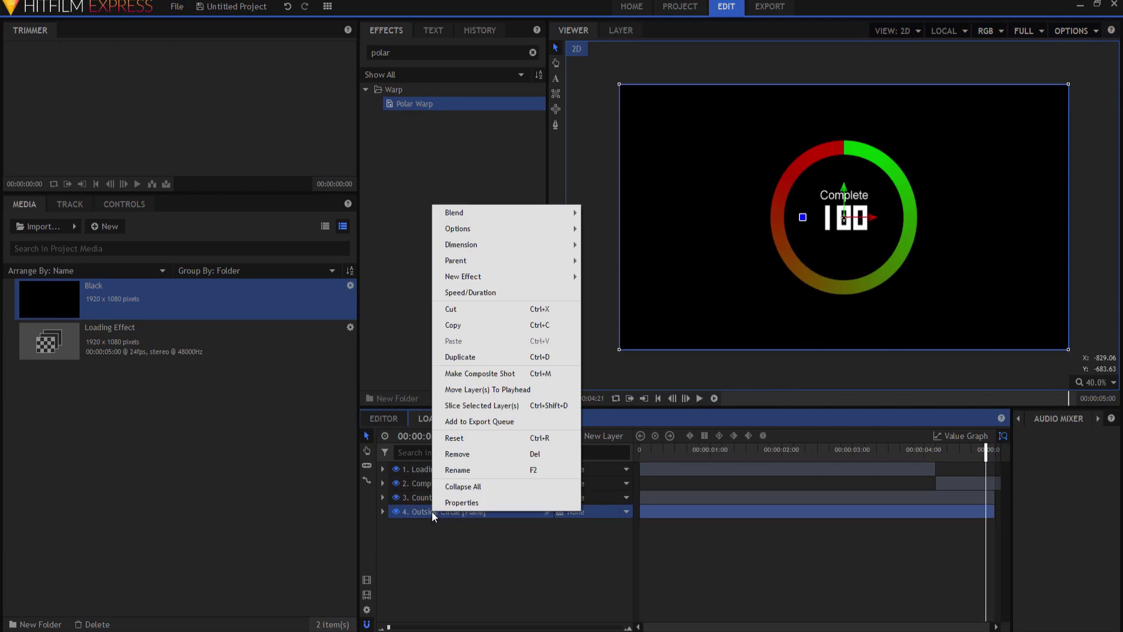
{"action": "left_click", "coordinate": [461, 357]}
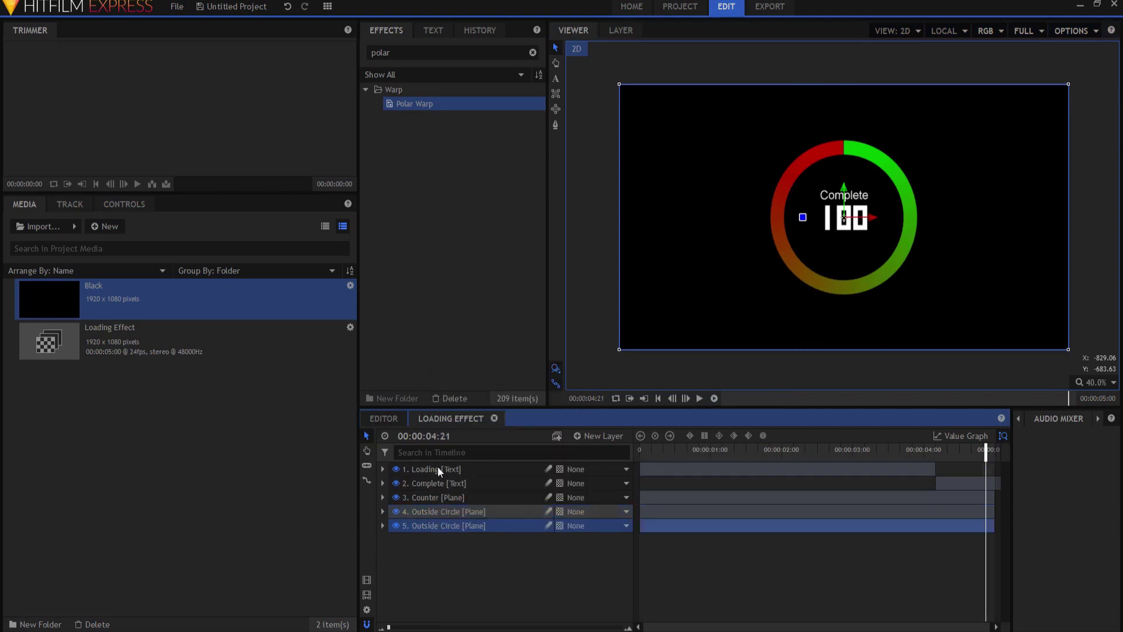
{"action": "double_click", "coordinate": [430, 529]}
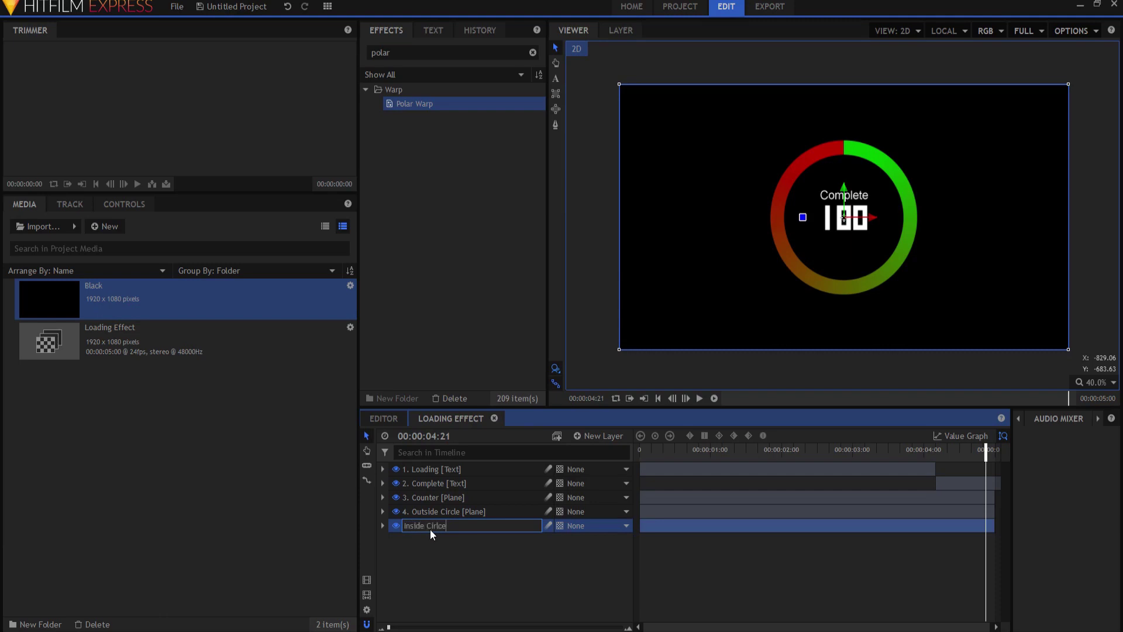
{"action": "type", "text": "e"}
{"action": "key", "text": "Return"}
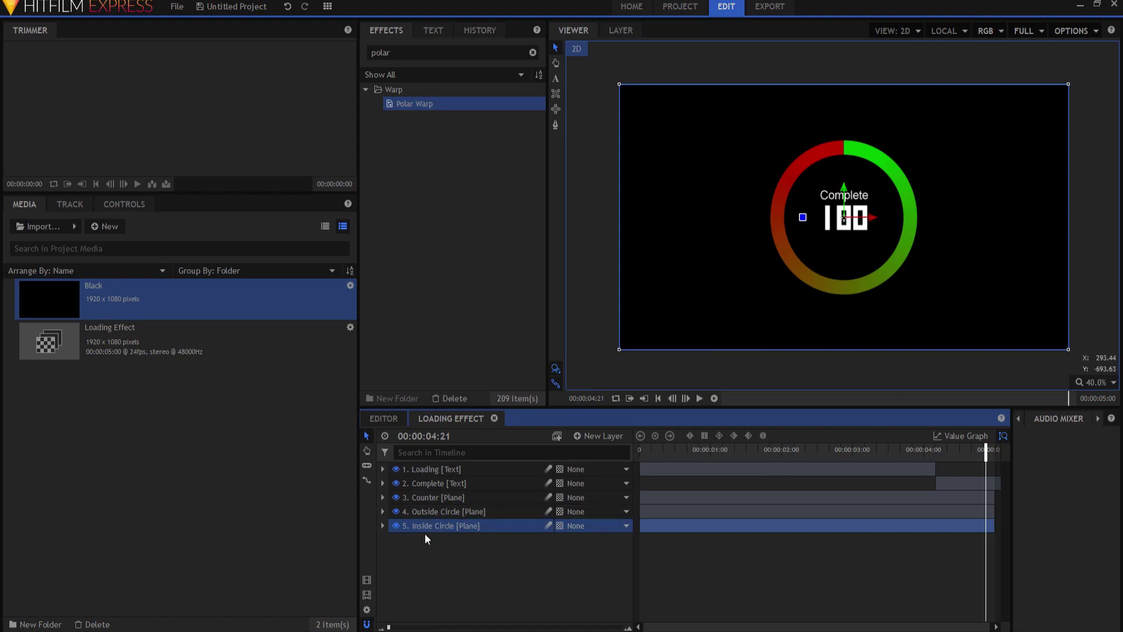
Step: Delete the mask and the Polar Warp effect from the Inside Circle layer
{"action": "left_click", "coordinate": [379, 525]}
{"action": "left_click", "coordinate": [393, 540]}
{"action": "left_click", "coordinate": [442, 553]}
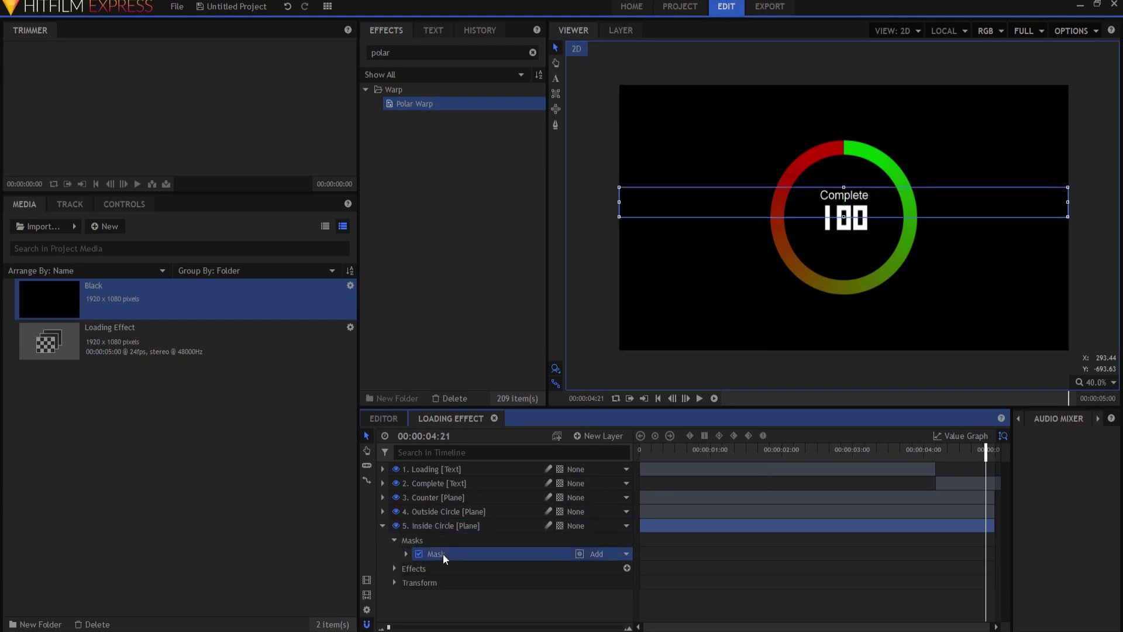
{"action": "key", "text": "Delete"}
{"action": "left_click", "coordinate": [394, 554]}
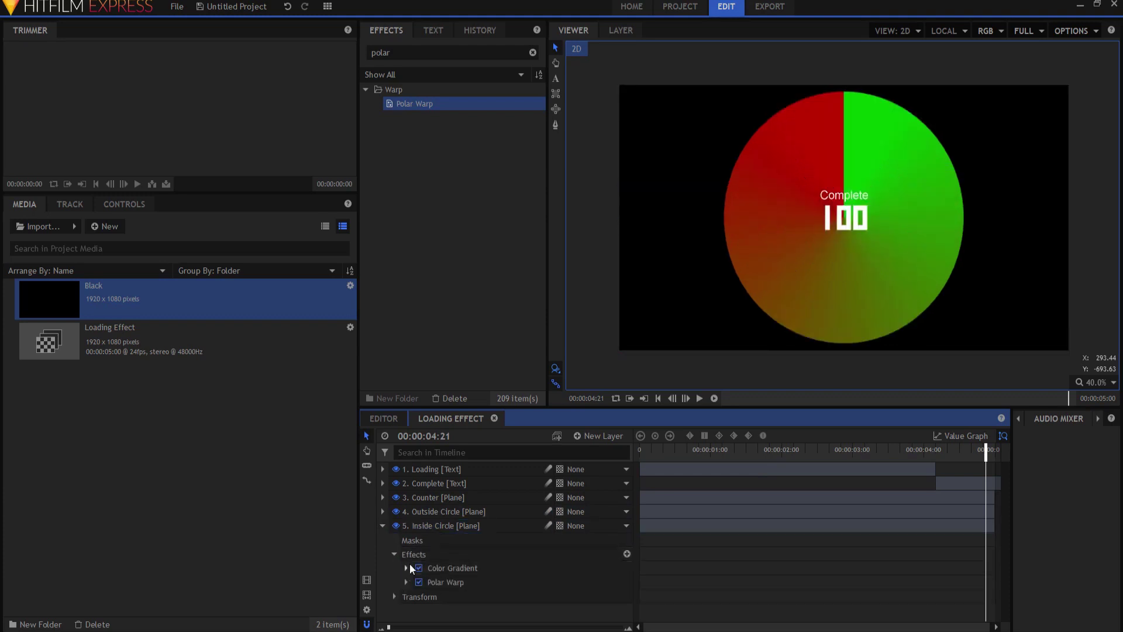
{"action": "left_click", "coordinate": [454, 582]}
{"action": "key", "text": "Delete"}
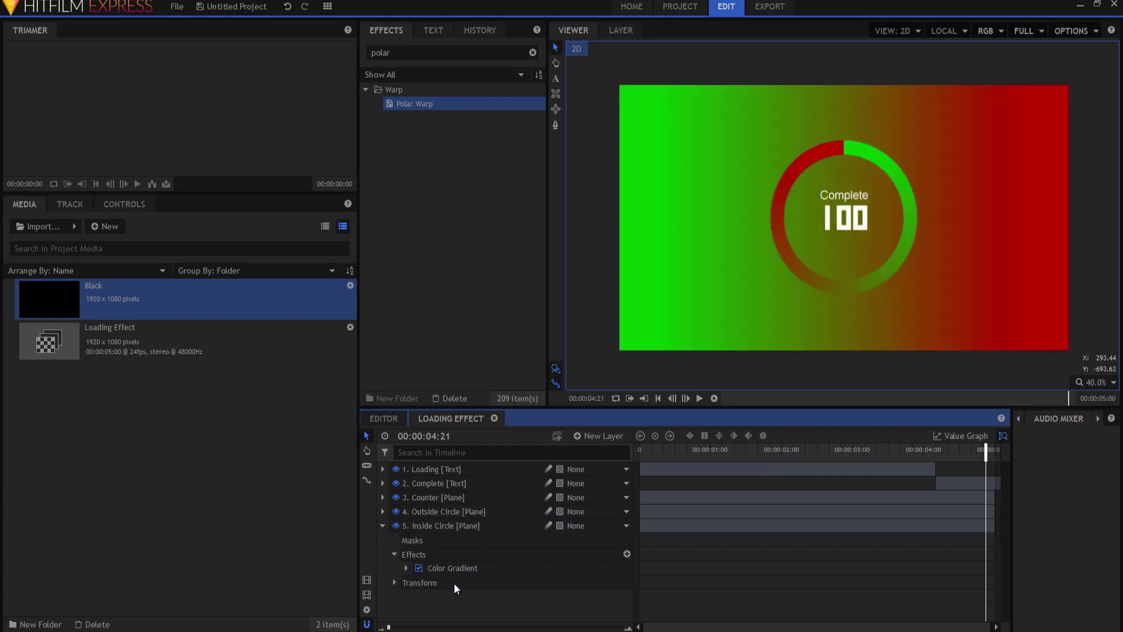
Step: Make a composite shot from the Inside Circle layer, moving its masks, effects and transform properties with the layer
{"action": "left_click", "coordinate": [383, 525]}
{"action": "left_click", "coordinate": [423, 524]}
{"action": "right_click", "coordinate": [423, 522]}
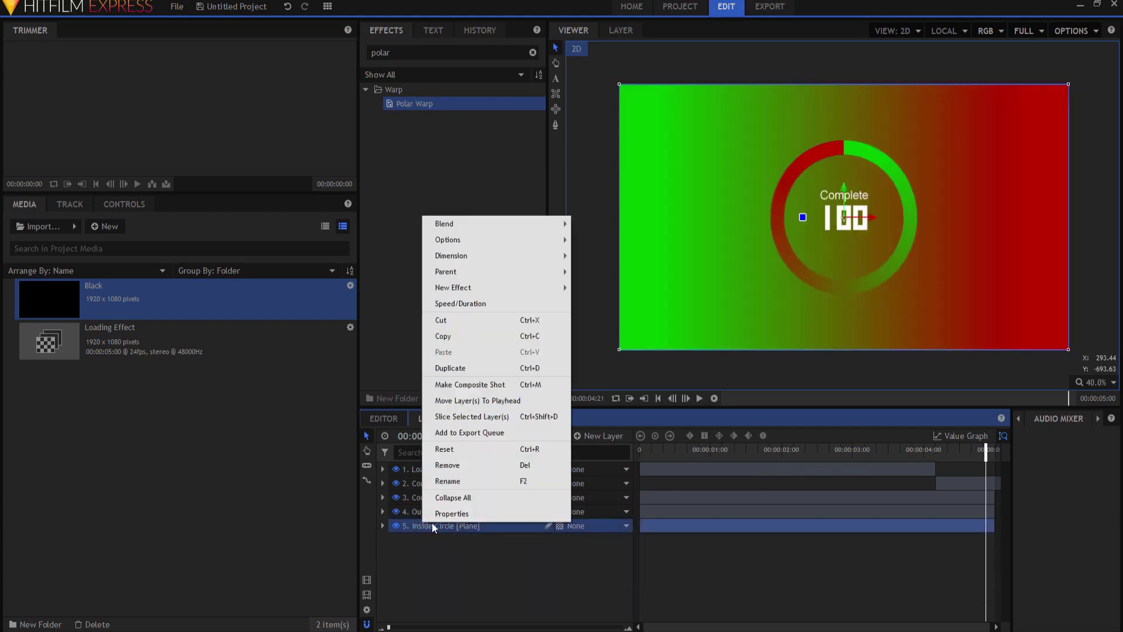
{"action": "left_click", "coordinate": [472, 383]}
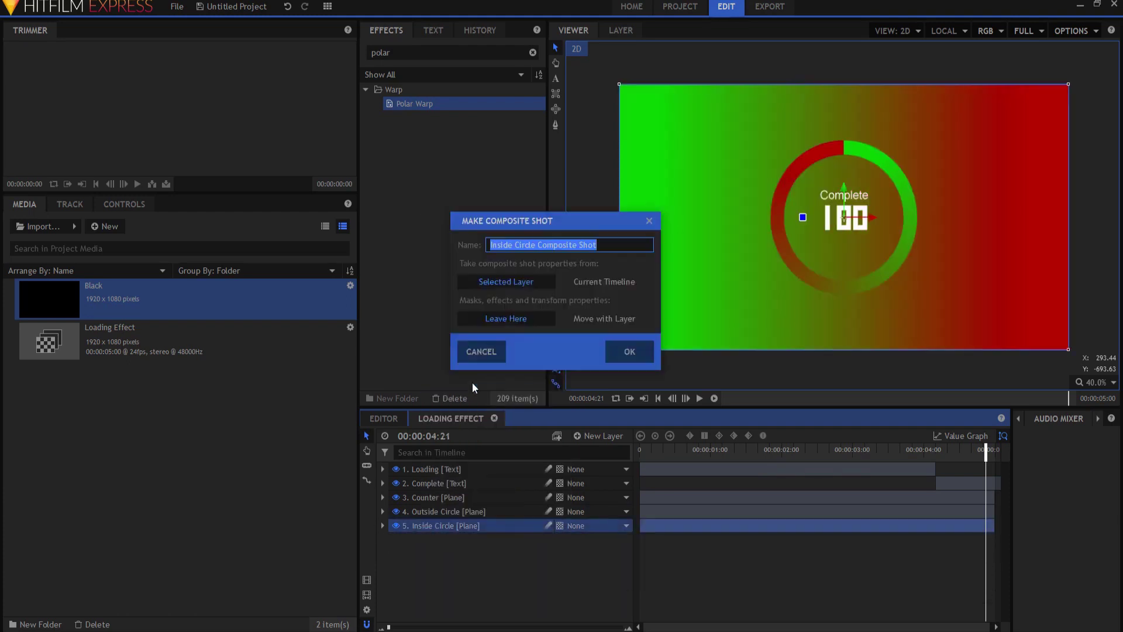
{"action": "left_click", "coordinate": [600, 321]}
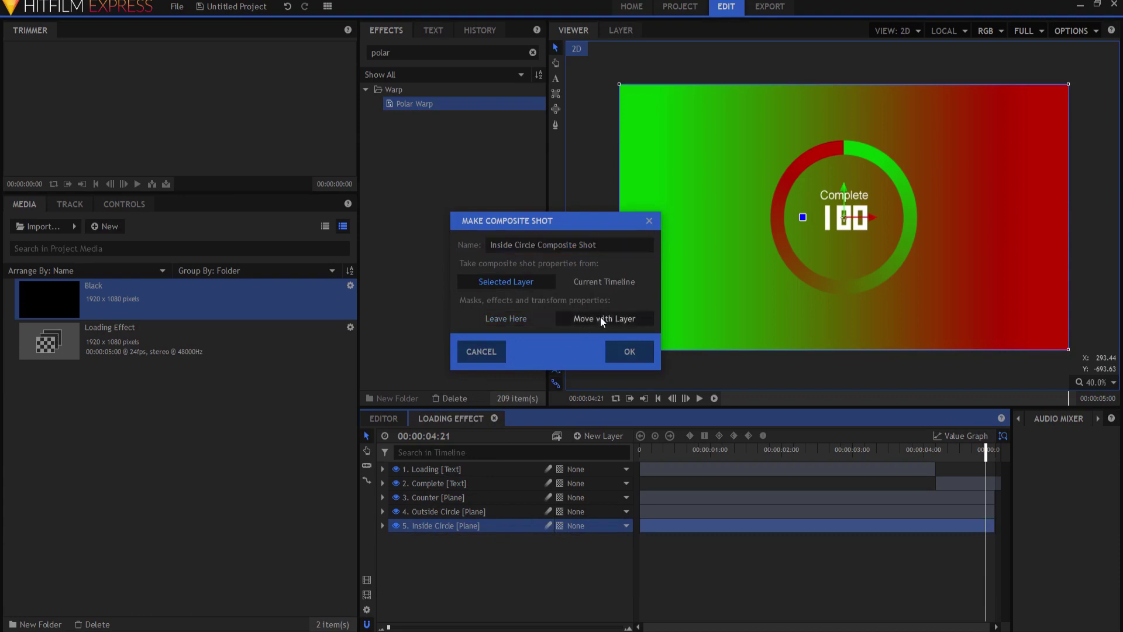
{"action": "left_click", "coordinate": [626, 353]}
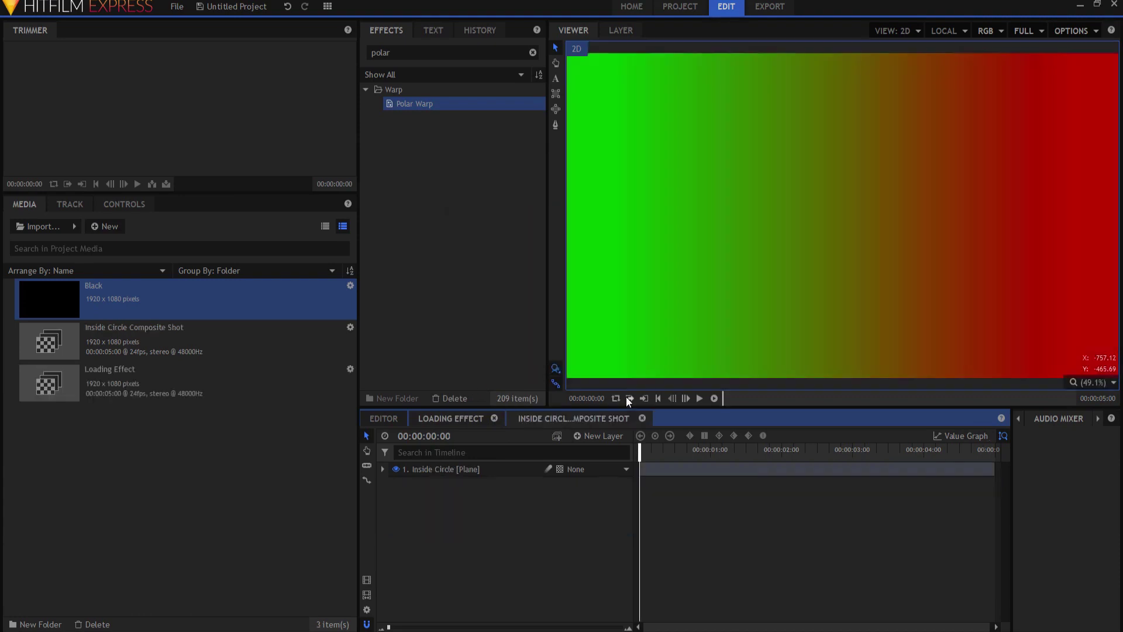
Step: In the Loading Effect timeline, copy the Outside Circle's mask and paste it onto the Inside Circle Composite Shot layer
{"action": "left_click", "coordinate": [445, 419]}
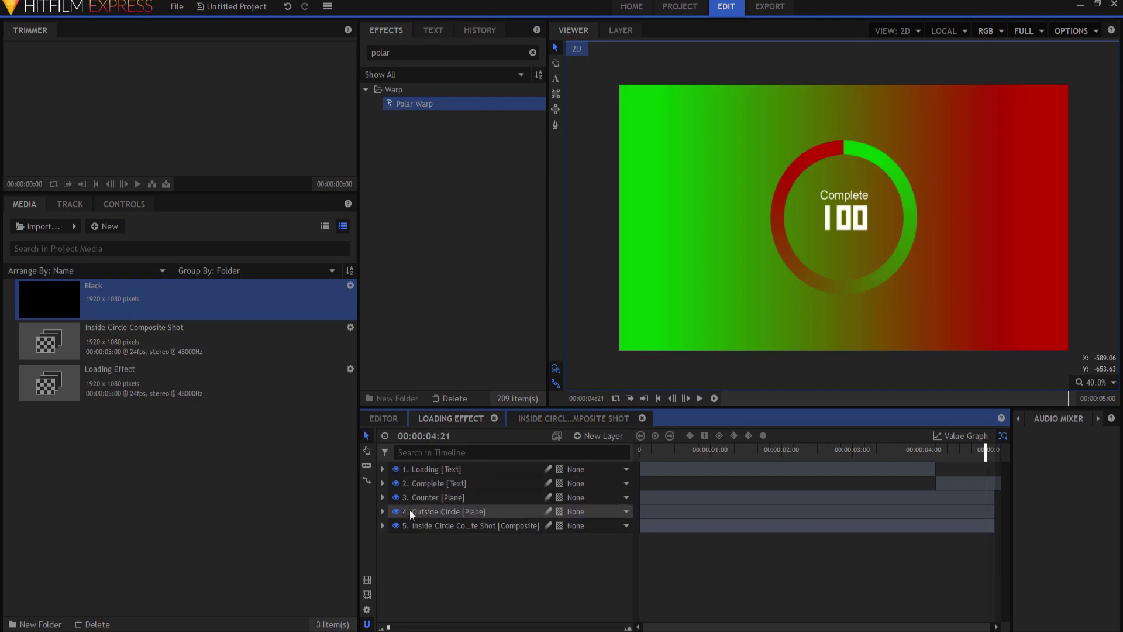
{"action": "left_click", "coordinate": [383, 511]}
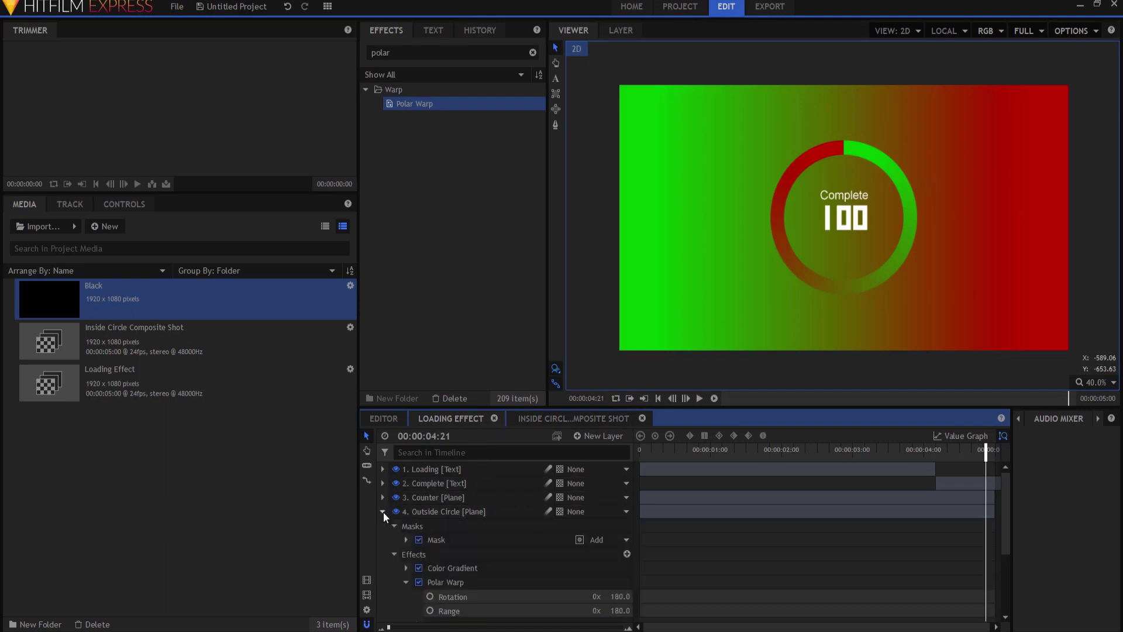
{"action": "right_click", "coordinate": [435, 540]}
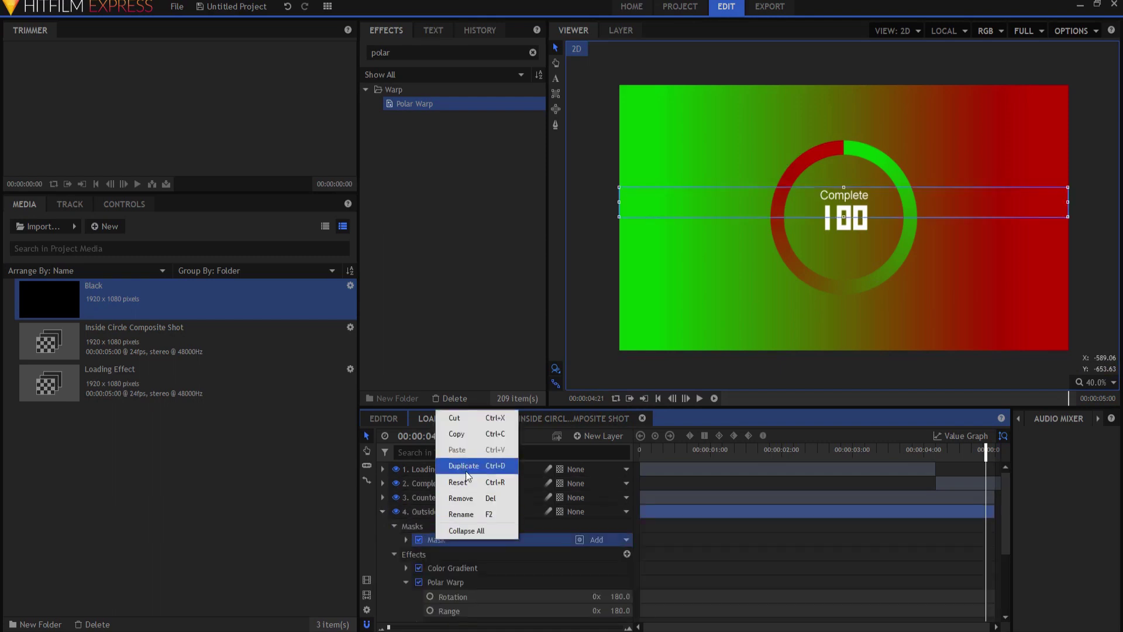
{"action": "left_click", "coordinate": [465, 434]}
{"action": "left_click", "coordinate": [382, 512]}
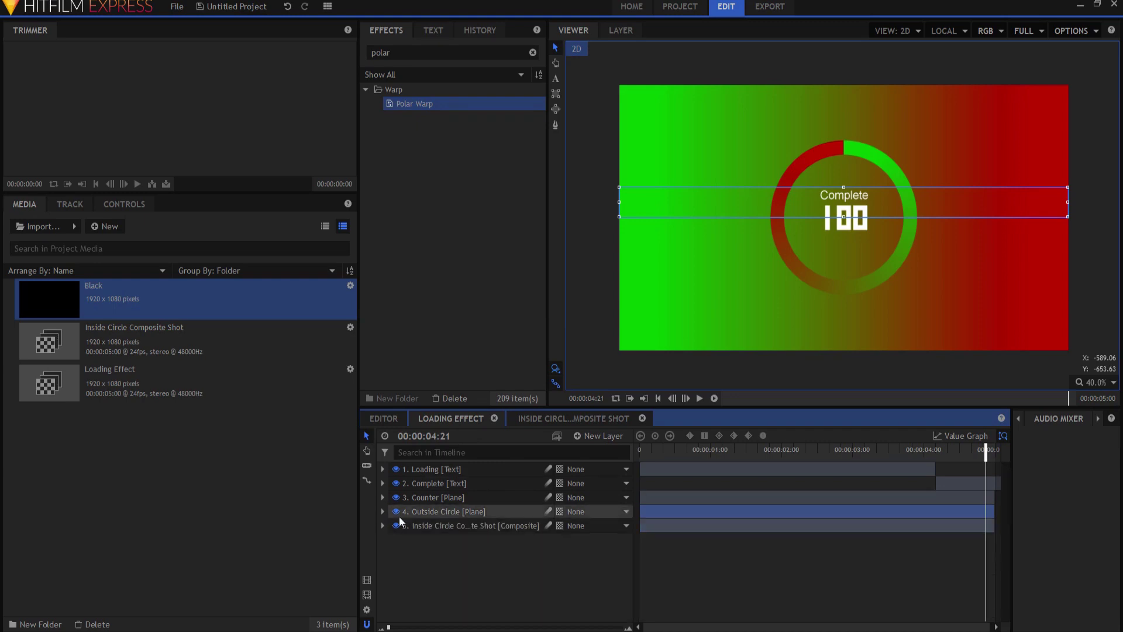
{"action": "left_click", "coordinate": [383, 525]}
{"action": "right_click", "coordinate": [421, 541]}
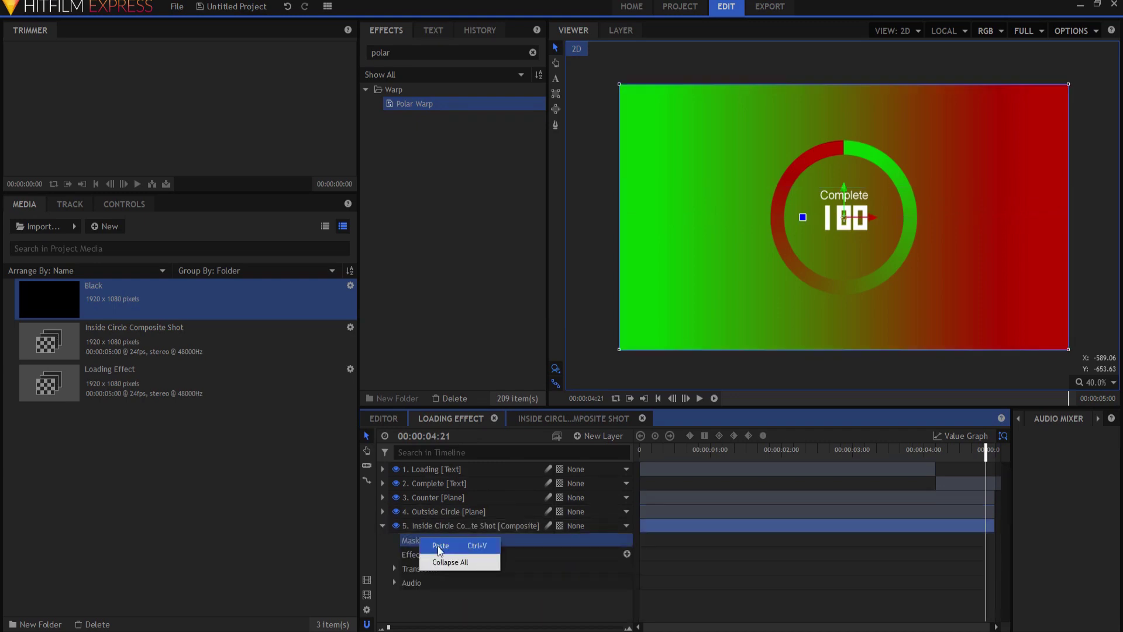
{"action": "left_click", "coordinate": [440, 546]}
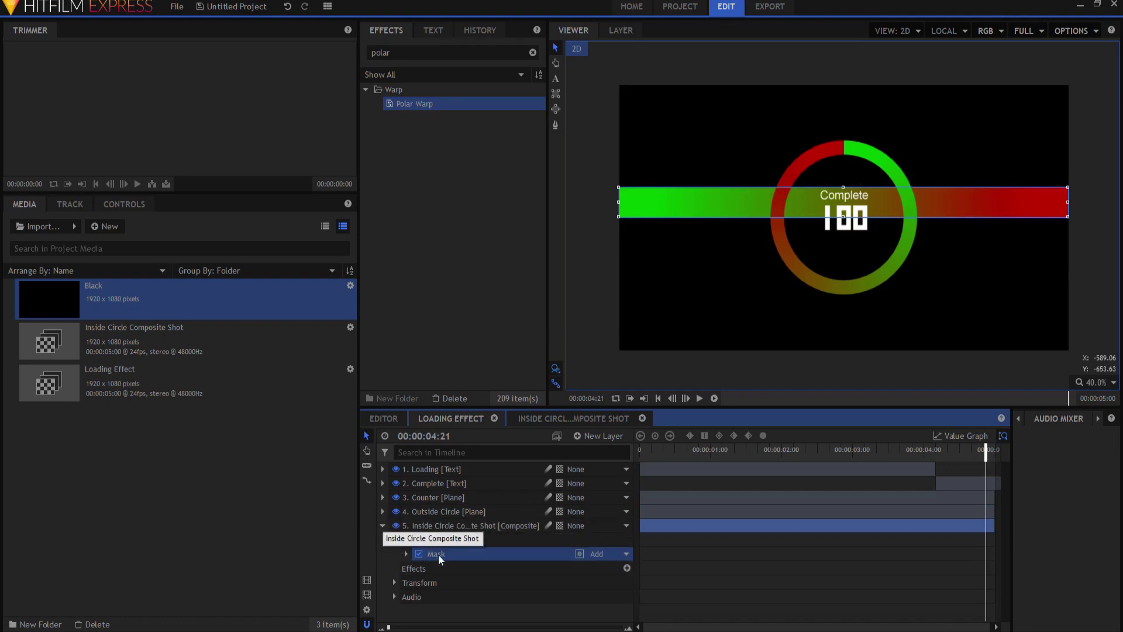
Step: Apply Polar Warp to the Inside Circle Composite Shot layer with an End Radius of 407 and preview the animation
{"action": "left_click_drag", "start_coordinate": [417, 103], "coordinate": [419, 576]}
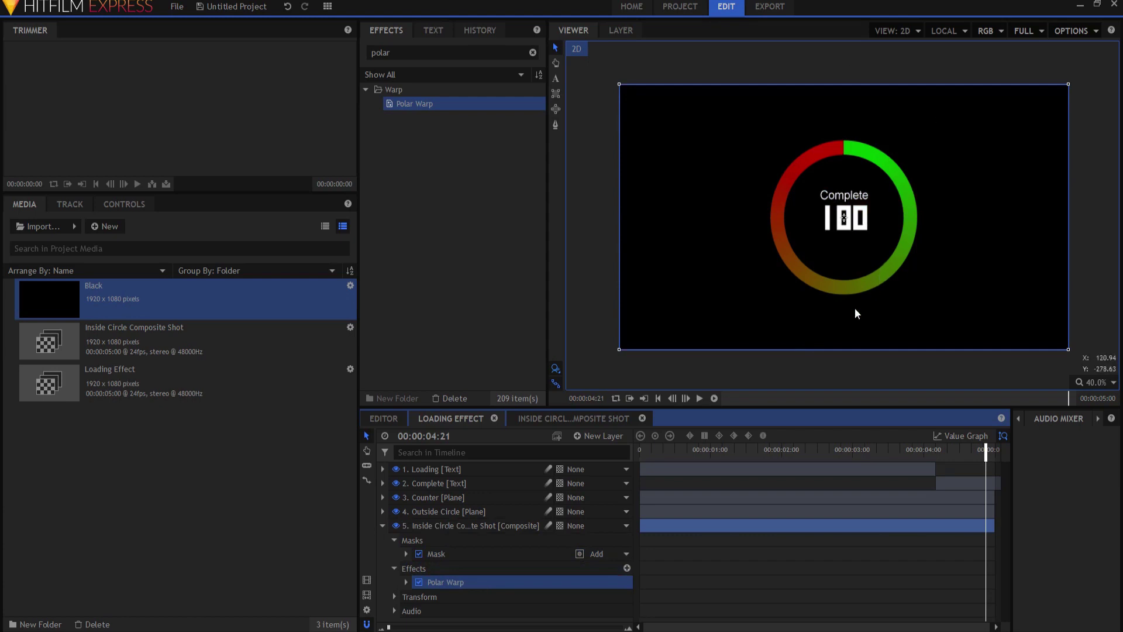
{"action": "left_click", "coordinate": [407, 582]}
{"action": "scroll", "coordinate": [514, 591], "scroll_direction": "down", "scroll_amount": 1}
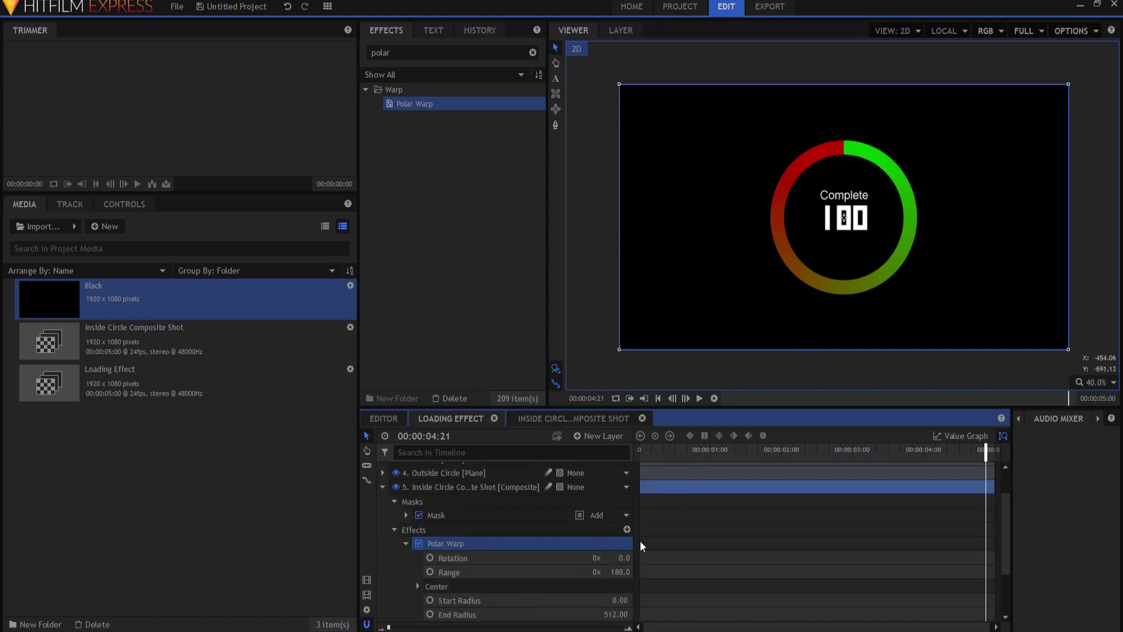
{"action": "left_click_drag", "start_coordinate": [616, 614], "coordinate": [555, 615]}
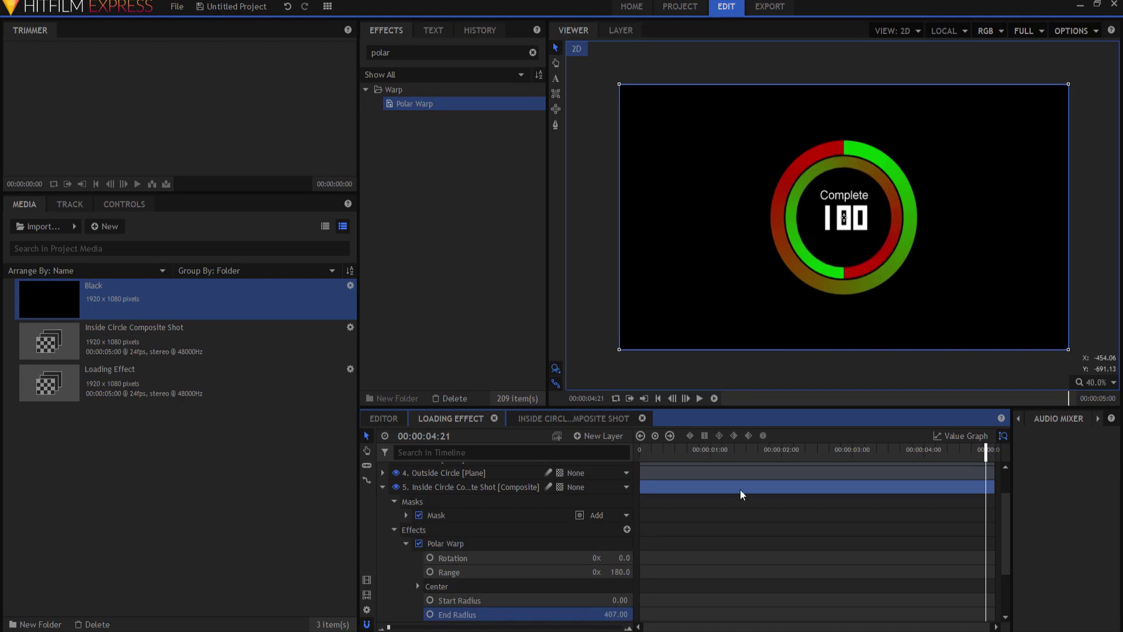
{"action": "left_click", "coordinate": [658, 399]}
{"action": "left_click", "coordinate": [700, 398]}
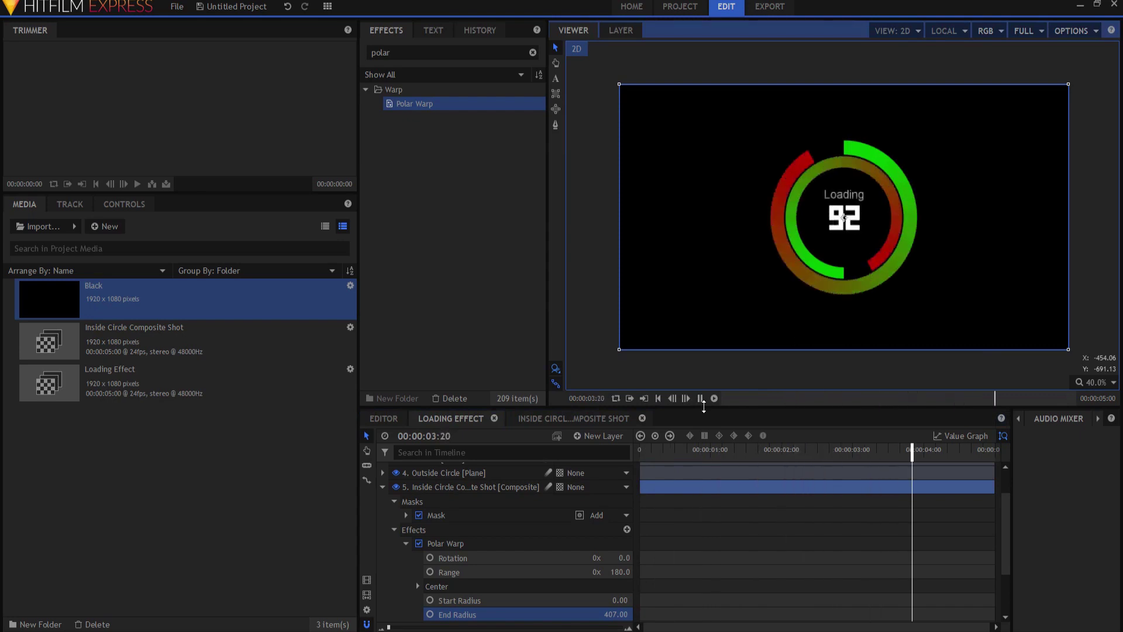
{"action": "left_click", "coordinate": [701, 399]}
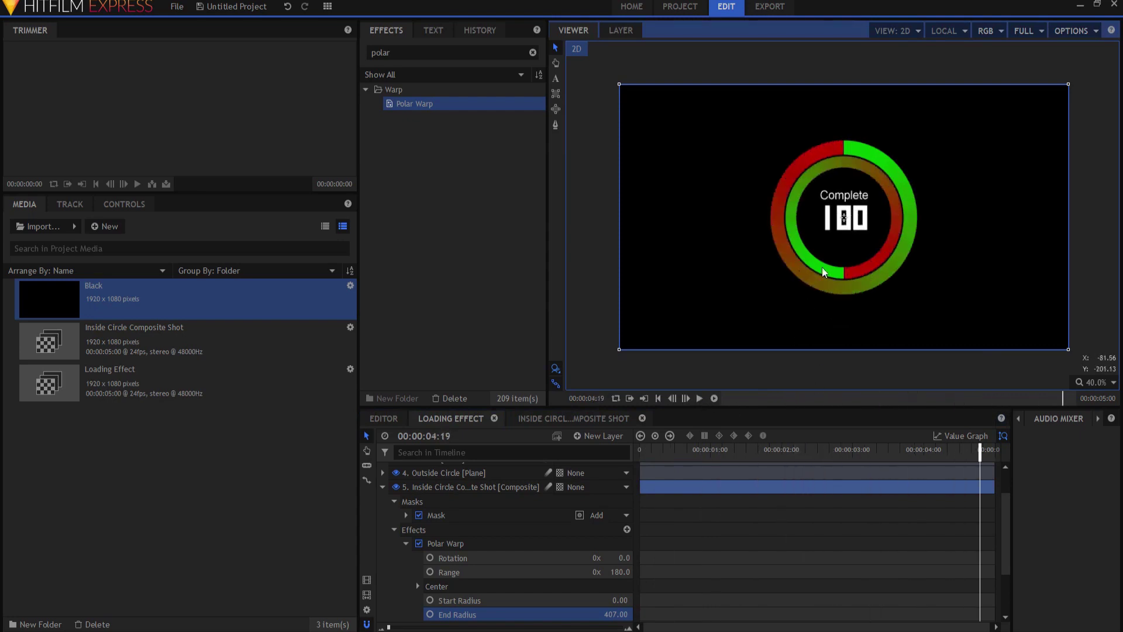
{"action": "left_click", "coordinate": [383, 487]}
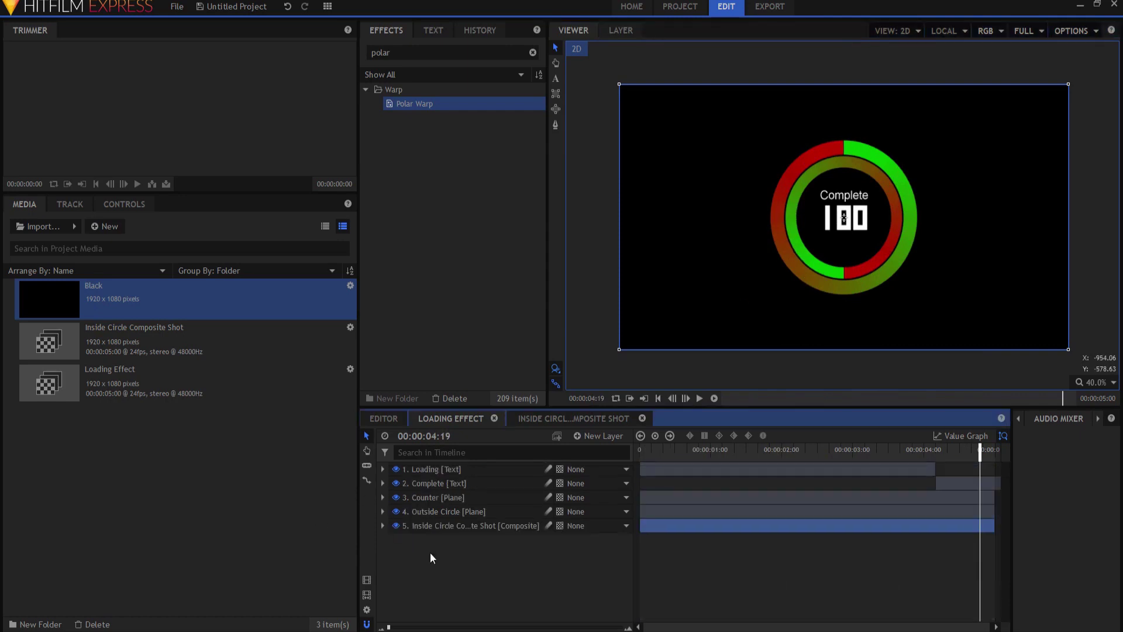
Step: Inside the Inside Circle composite shot, add the Grid effect to the Inside Circle plane and set the grid color to black
{"action": "left_click", "coordinate": [559, 419]}
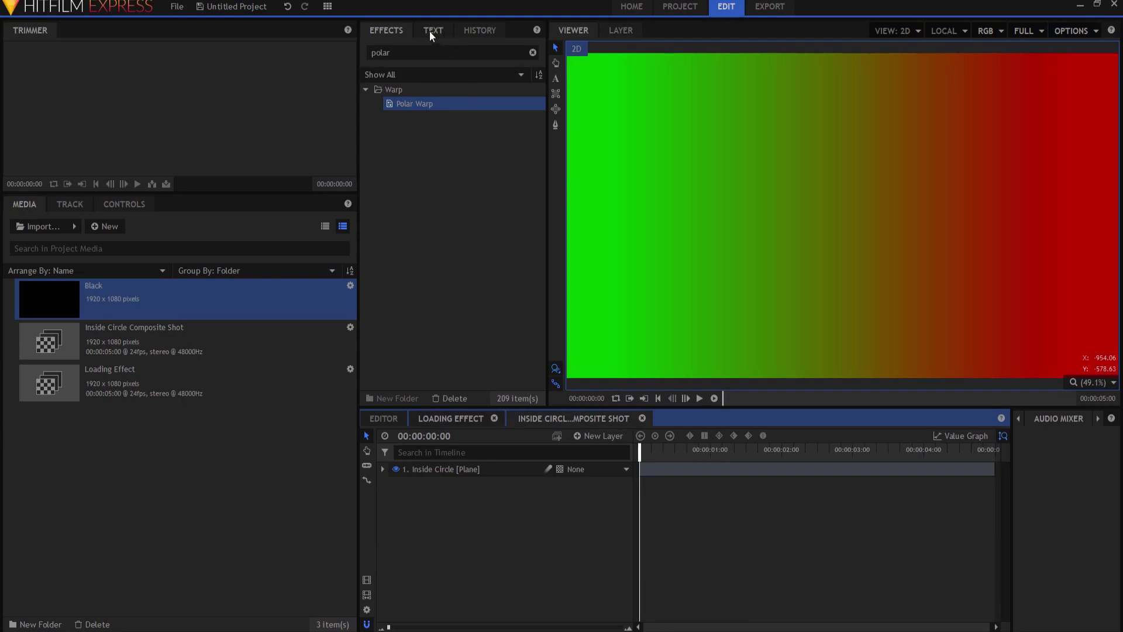
{"action": "double_click", "coordinate": [426, 59]}
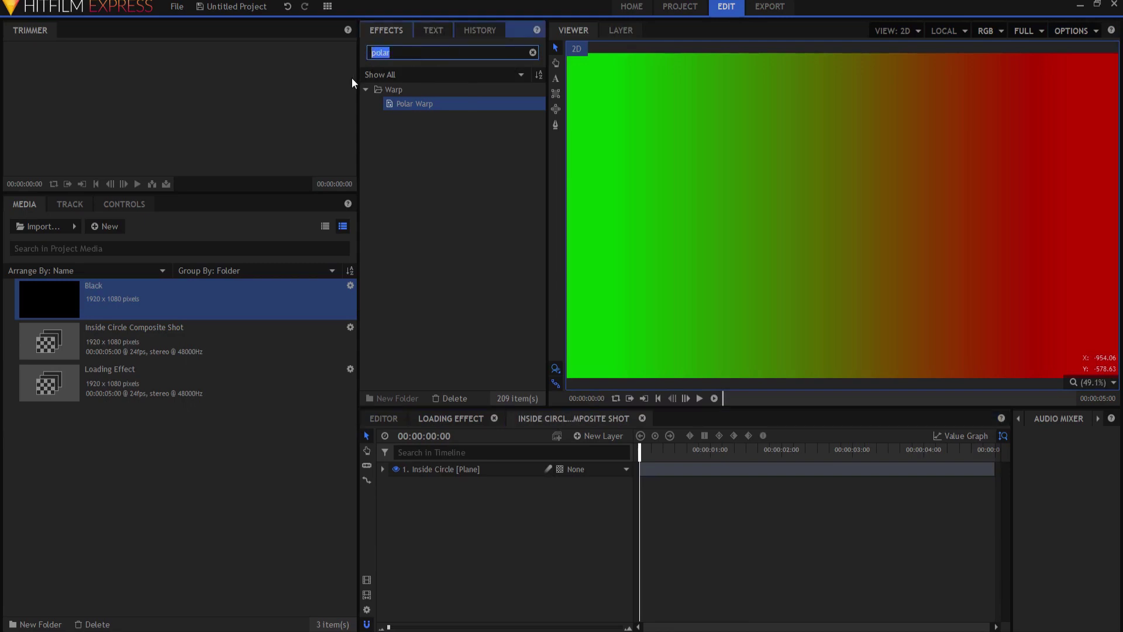
{"action": "type", "text": "grid"}
{"action": "left_click_drag", "start_coordinate": [412, 104], "coordinate": [417, 469]}
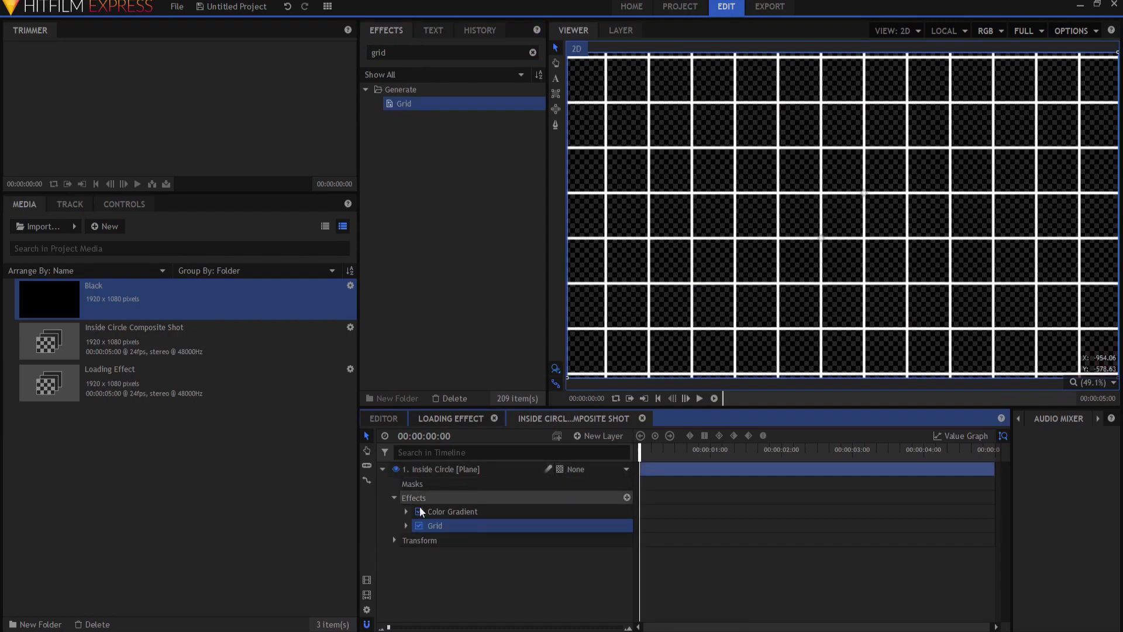
{"action": "left_click", "coordinate": [406, 525]}
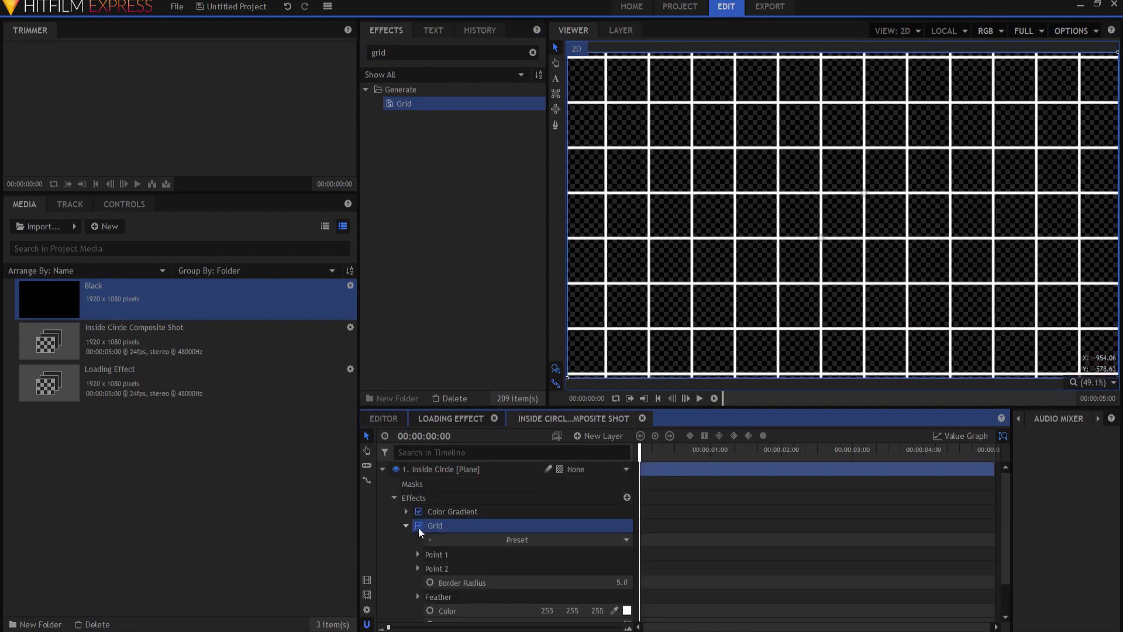
{"action": "left_click", "coordinate": [626, 611]}
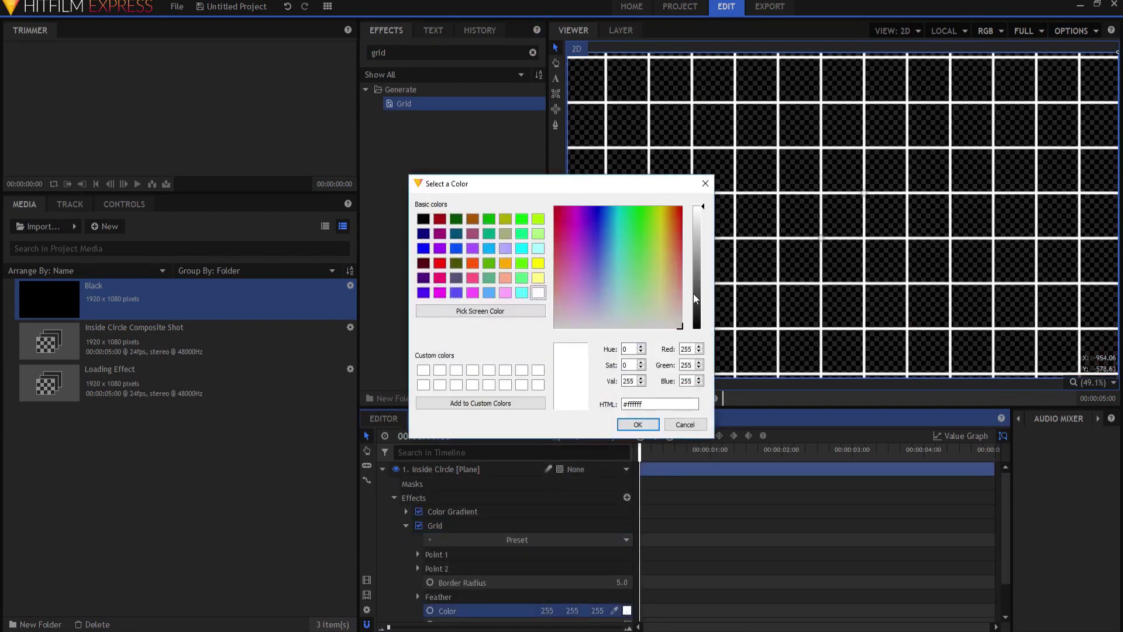
{"action": "left_click_drag", "start_coordinate": [695, 299], "coordinate": [696, 329]}
{"action": "left_click", "coordinate": [638, 424]}
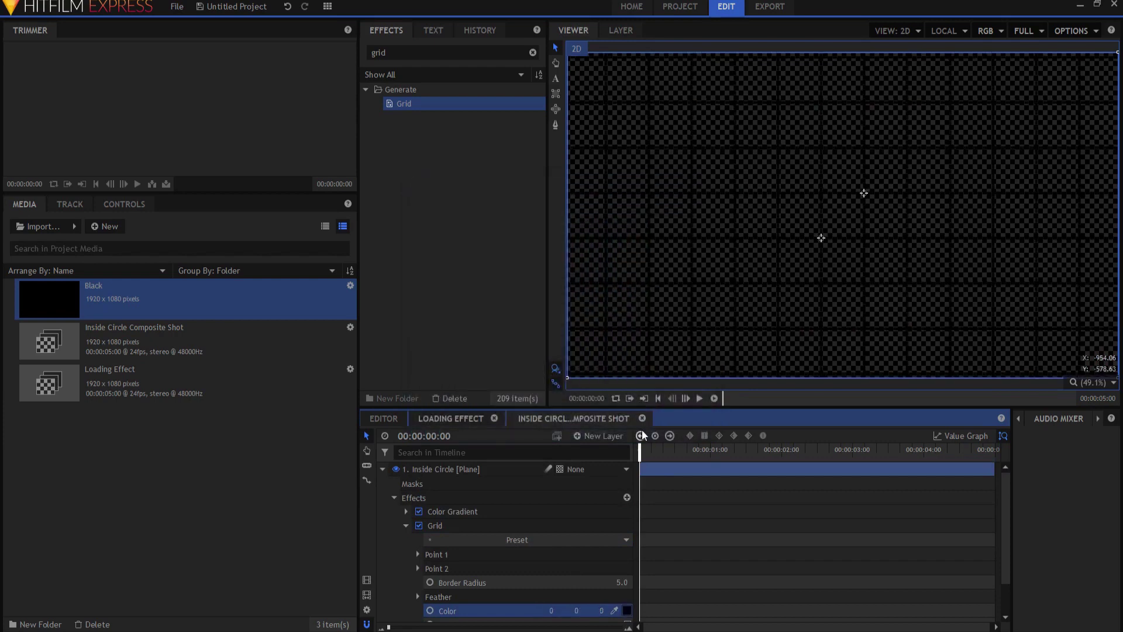
Step: Move the Grid effect above Color Gradient in the Inside Circle layer's effect order
{"action": "left_click", "coordinate": [406, 526]}
{"action": "left_click", "coordinate": [440, 527]}
{"action": "left_click_drag", "start_coordinate": [440, 526], "coordinate": [448, 510]}
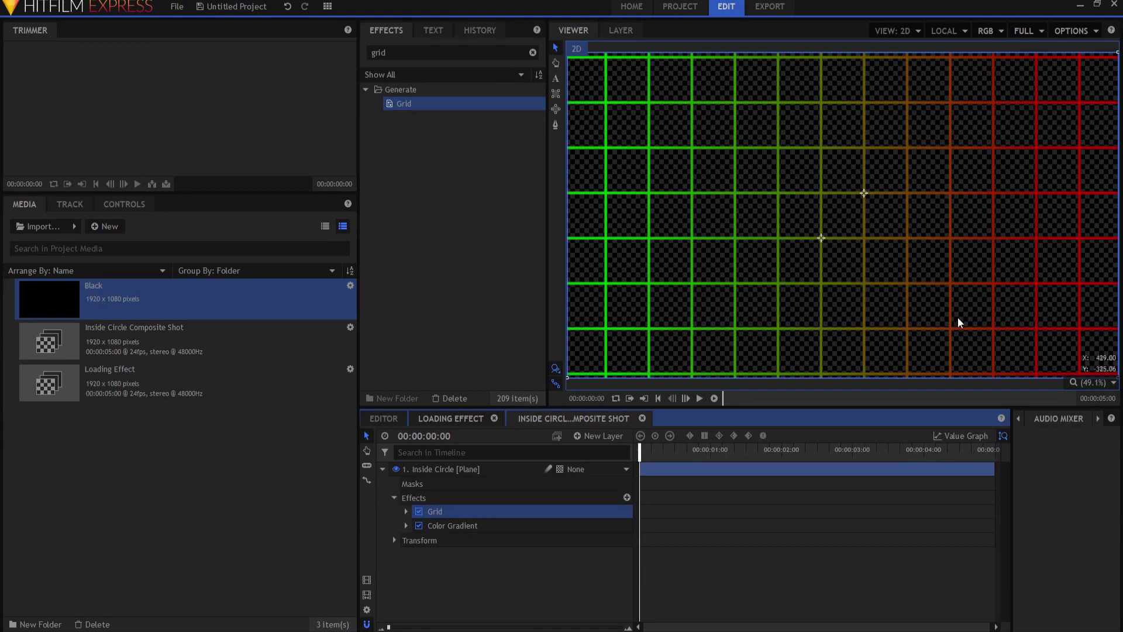
Step: Narrow the grid into thin vertical bars by setting its Point 1 position to 66, -662 and moving Point 2 upward
{"action": "left_click", "coordinate": [406, 512]}
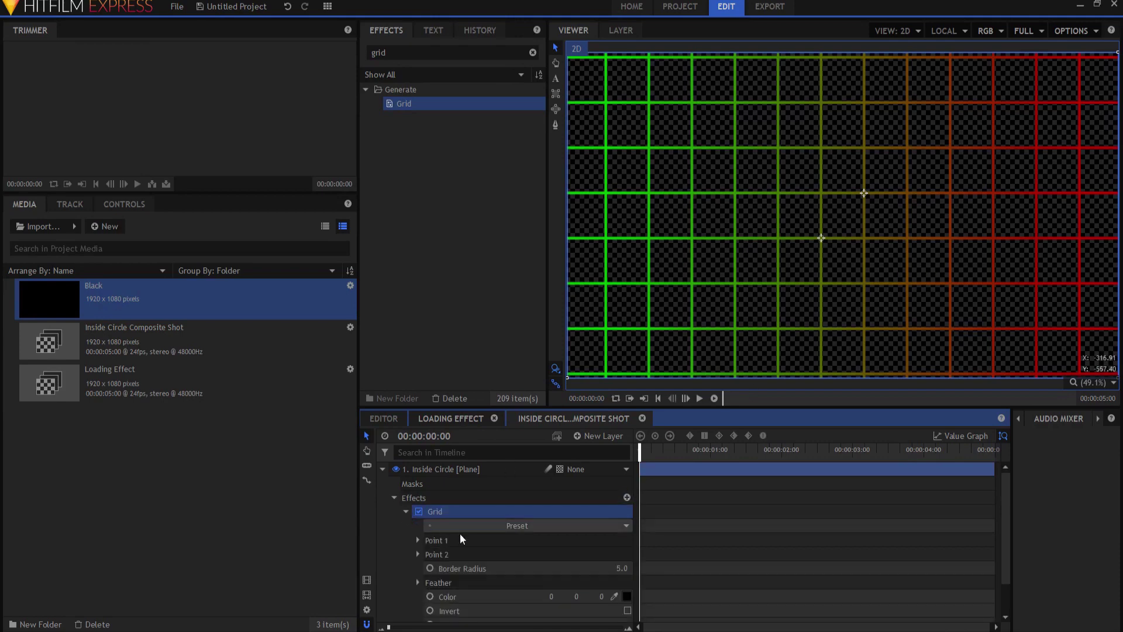
{"action": "left_click", "coordinate": [417, 540]}
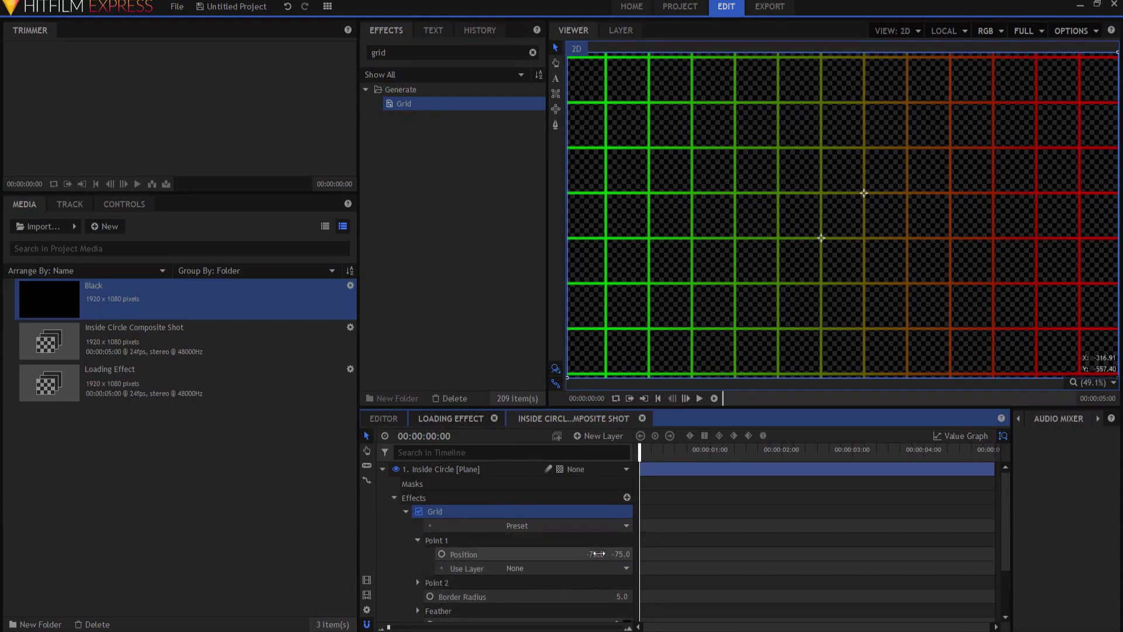
{"action": "left_click_drag", "start_coordinate": [617, 555], "coordinate": [661, 553]}
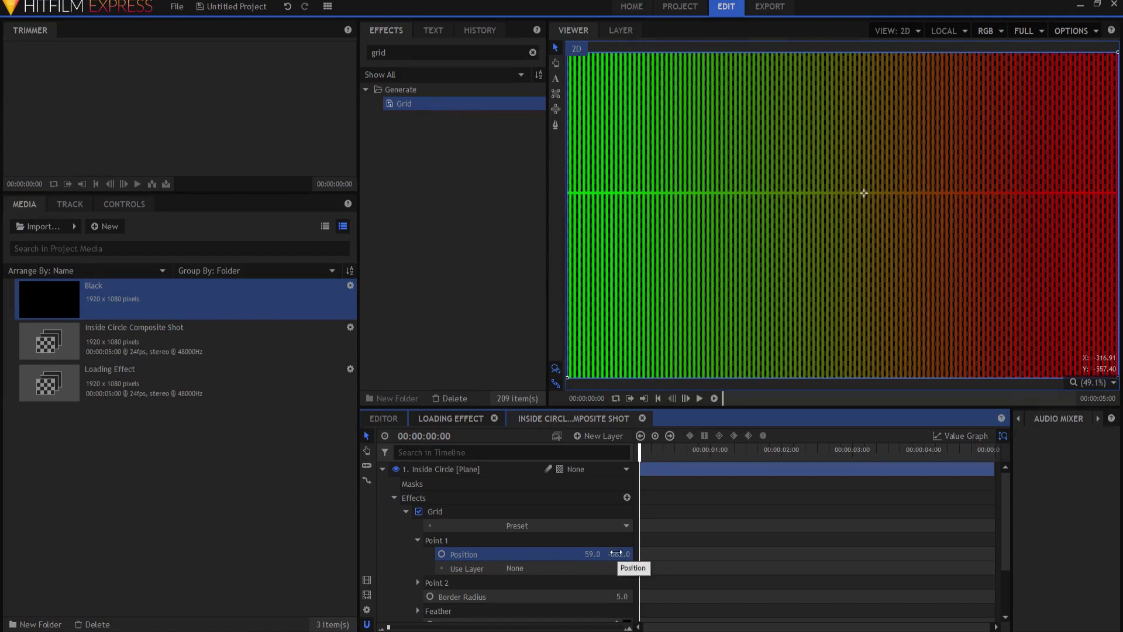
{"action": "left_click", "coordinate": [867, 191]}
{"action": "left_click_drag", "start_coordinate": [867, 192], "coordinate": [866, 135]}
{"action": "left_click", "coordinate": [576, 554]}
{"action": "left_click_drag", "start_coordinate": [592, 554], "coordinate": [596, 554]}
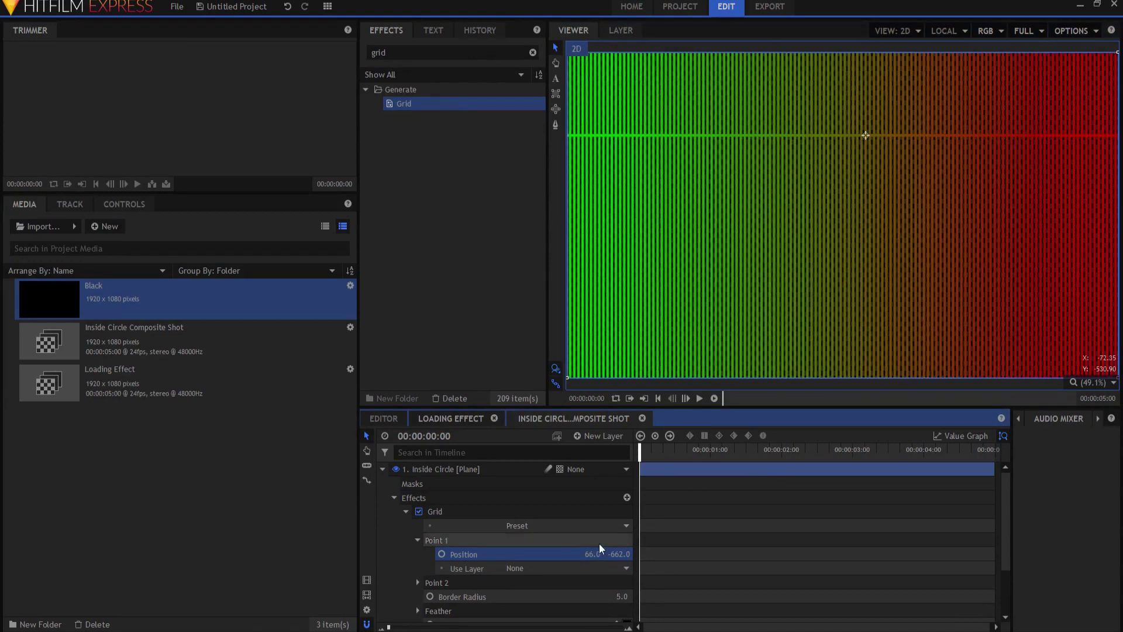
{"action": "left_click", "coordinate": [384, 468]}
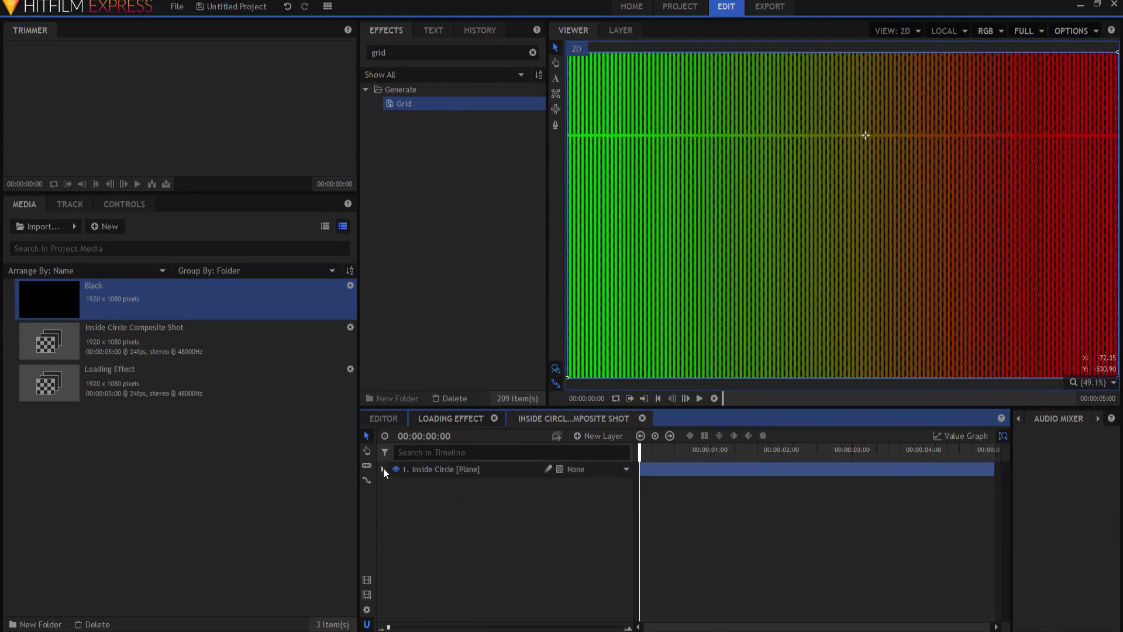
Step: Return to the Loading Effect composite shot and play the animation from the start to check the segmented inside circle
{"action": "left_click", "coordinate": [436, 418]}
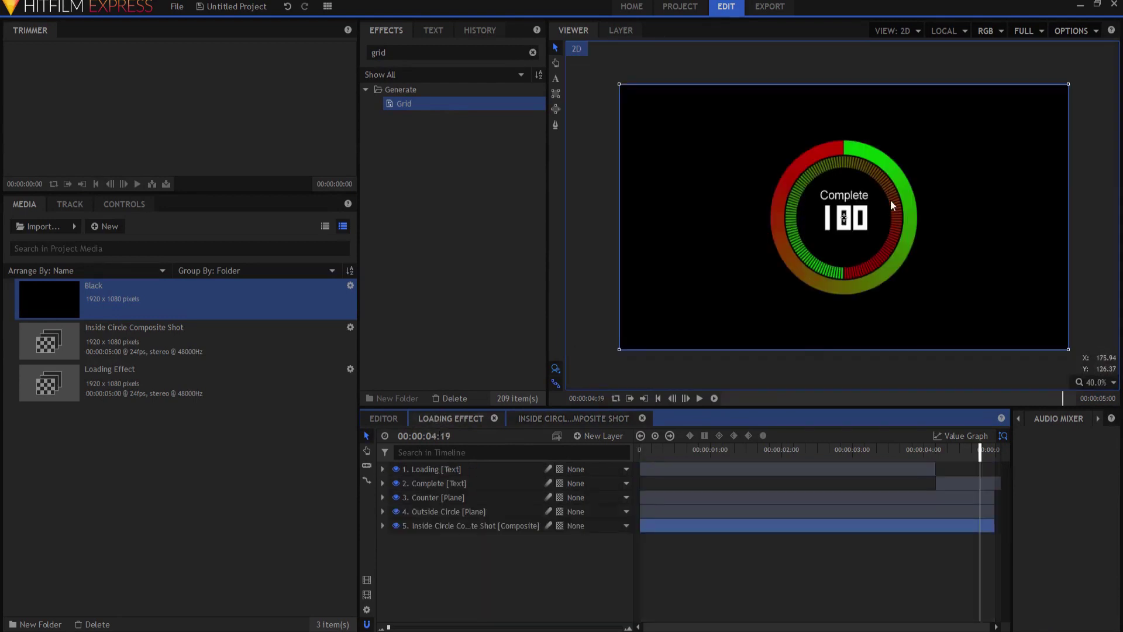
{"action": "left_click", "coordinate": [657, 398]}
{"action": "left_click", "coordinate": [700, 398]}
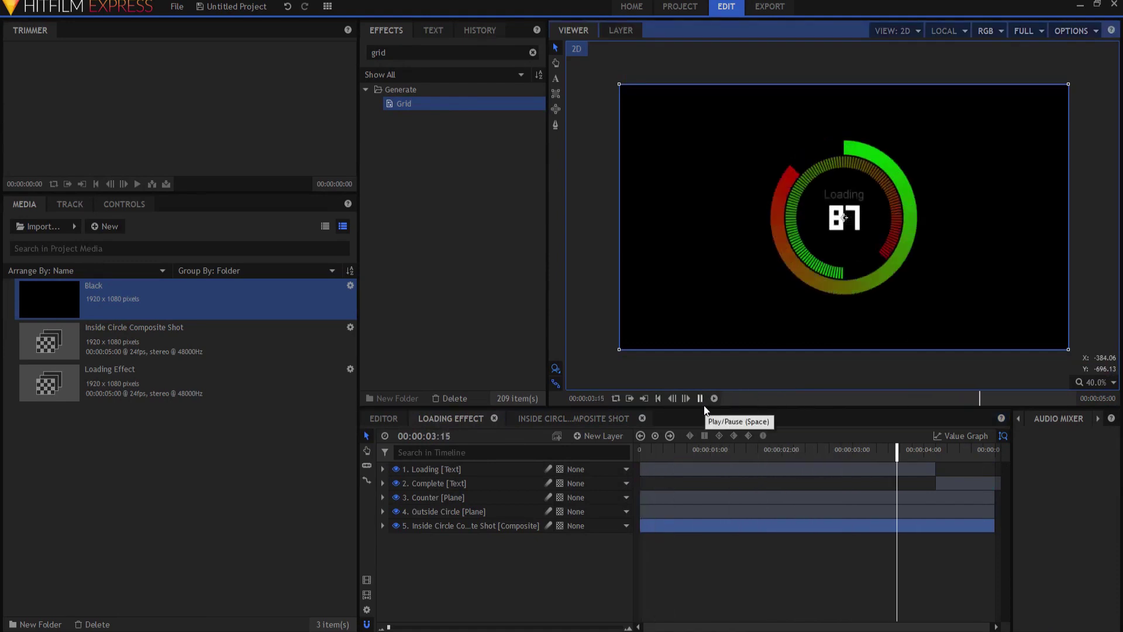
{"action": "key", "text": "space"}
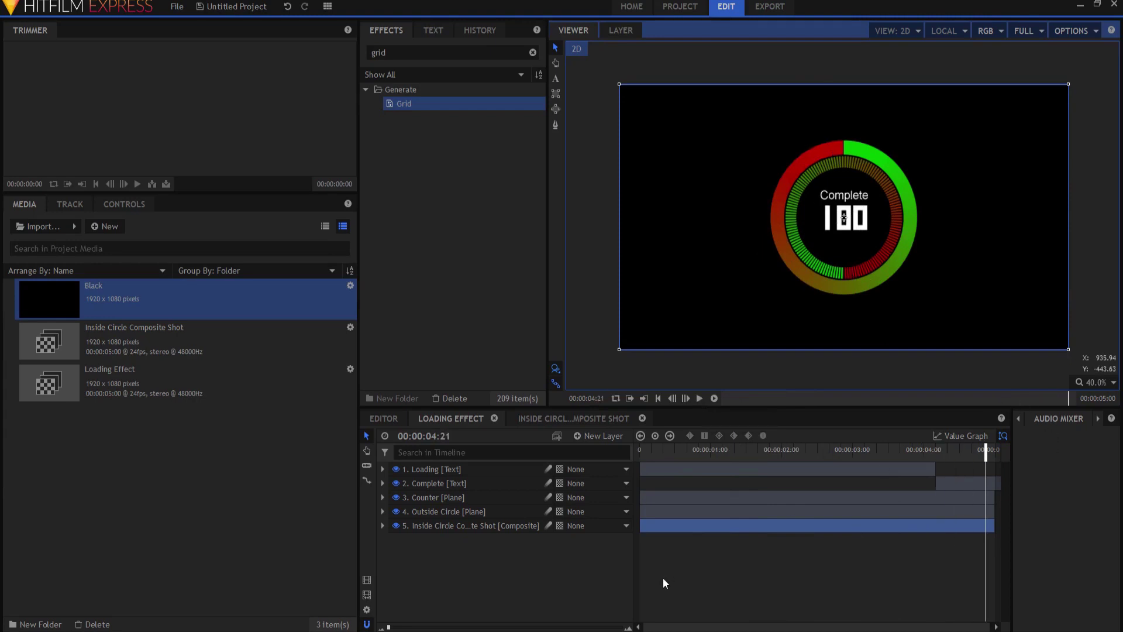
Step: Add the Black plane beneath all layers of the Loading Effect composite shot and rename it Outside Border
{"action": "left_click", "coordinate": [476, 574]}
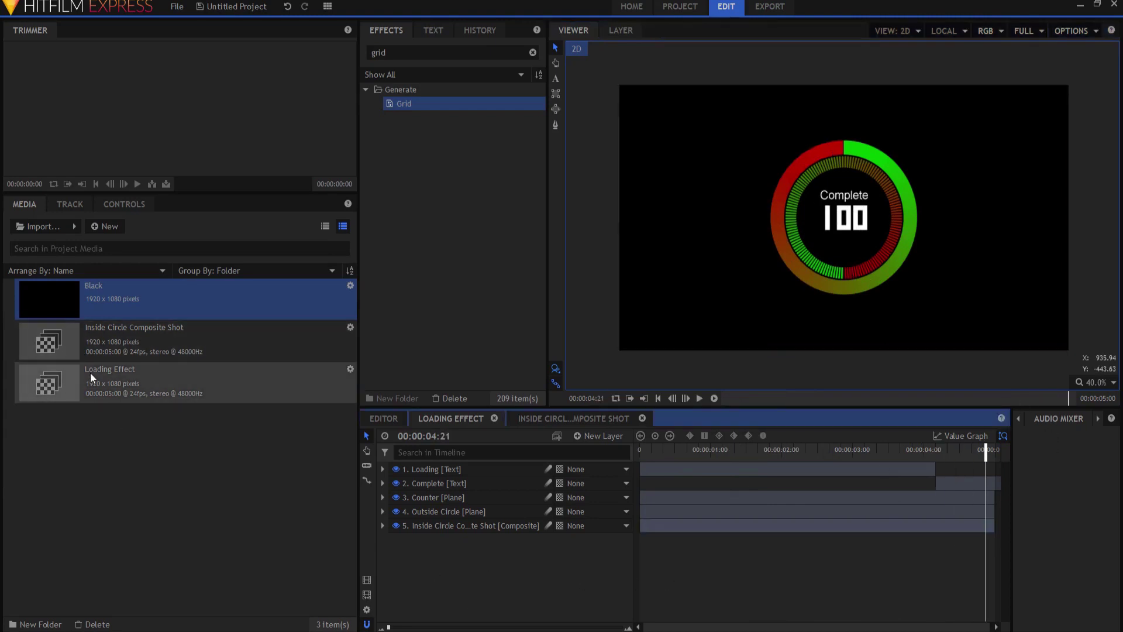
{"action": "left_click", "coordinate": [83, 301]}
{"action": "left_click_drag", "start_coordinate": [83, 301], "coordinate": [488, 570]}
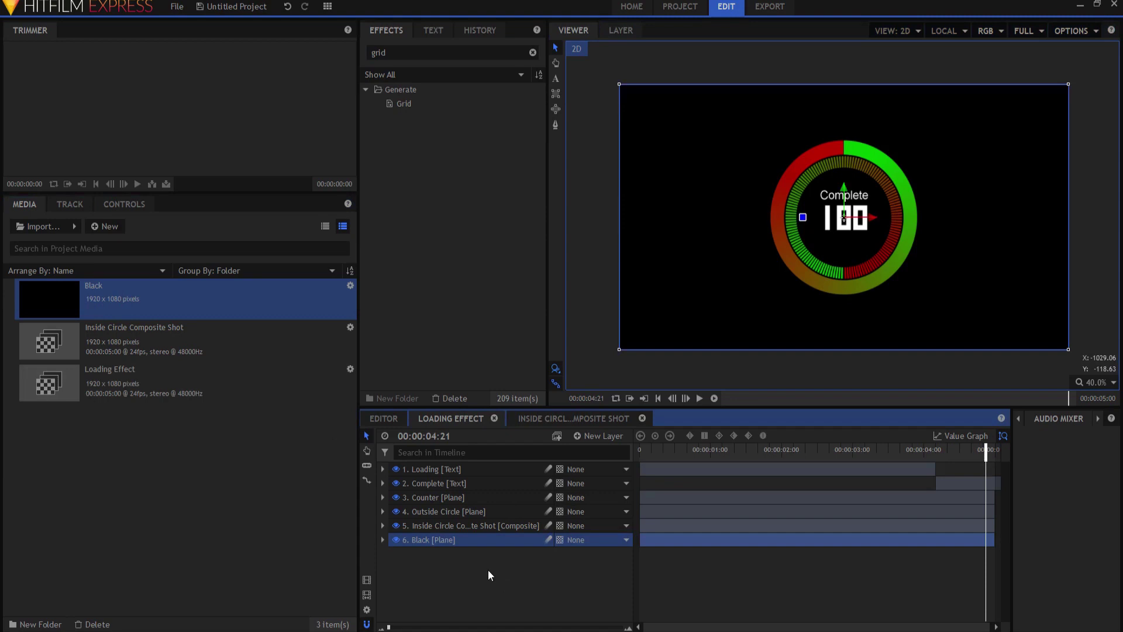
{"action": "double_click", "coordinate": [436, 539]}
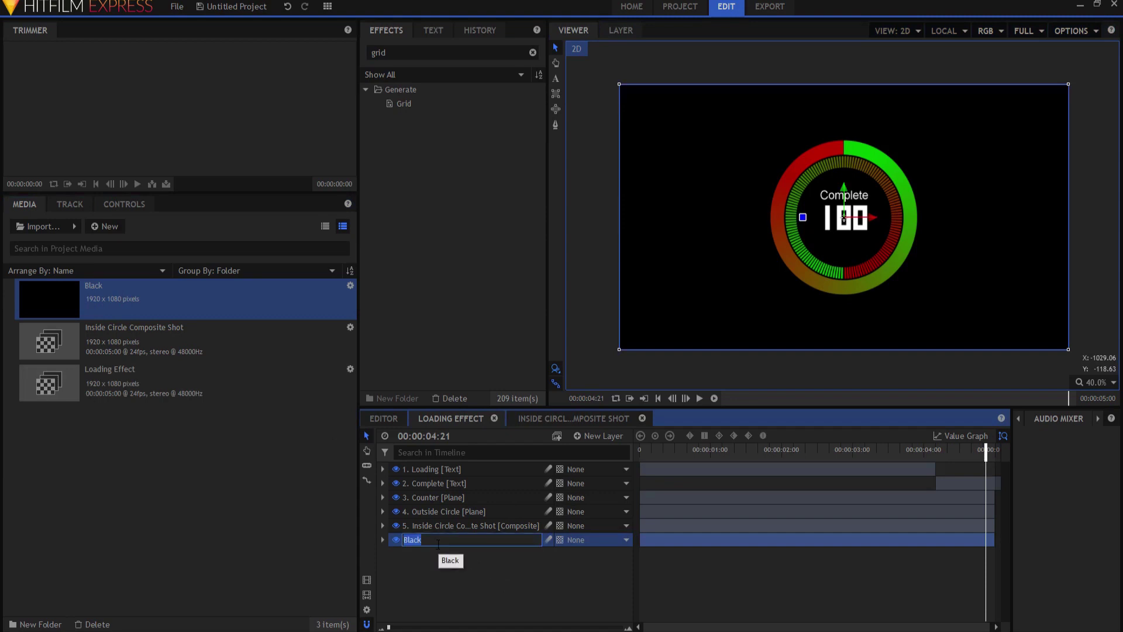
{"action": "type", "text": "Outside Border"}
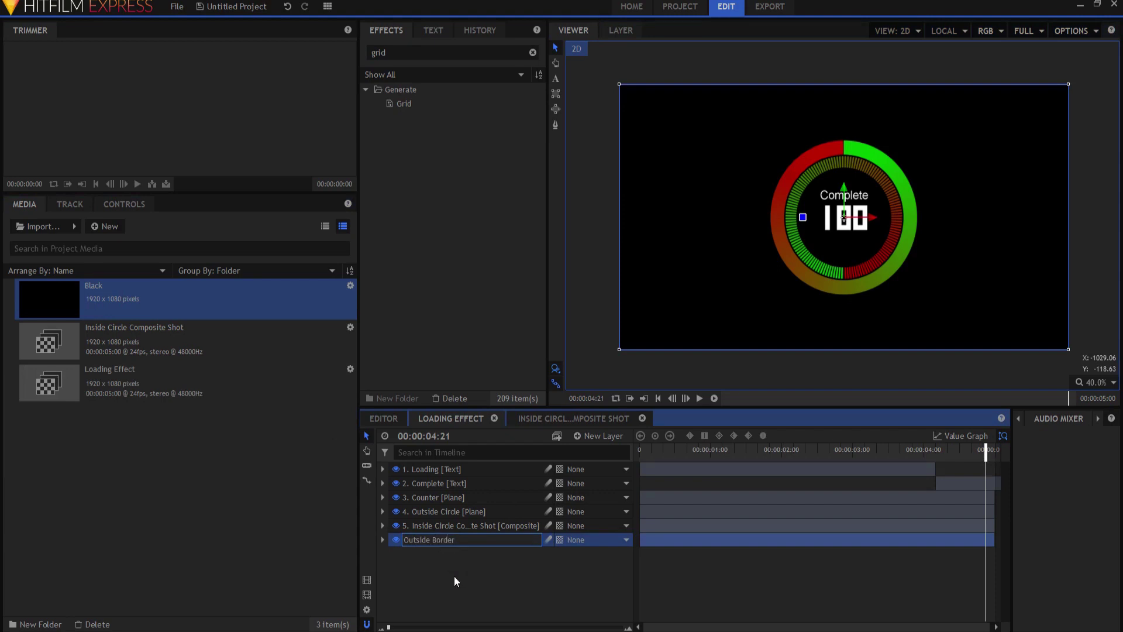
{"action": "key", "text": "Return"}
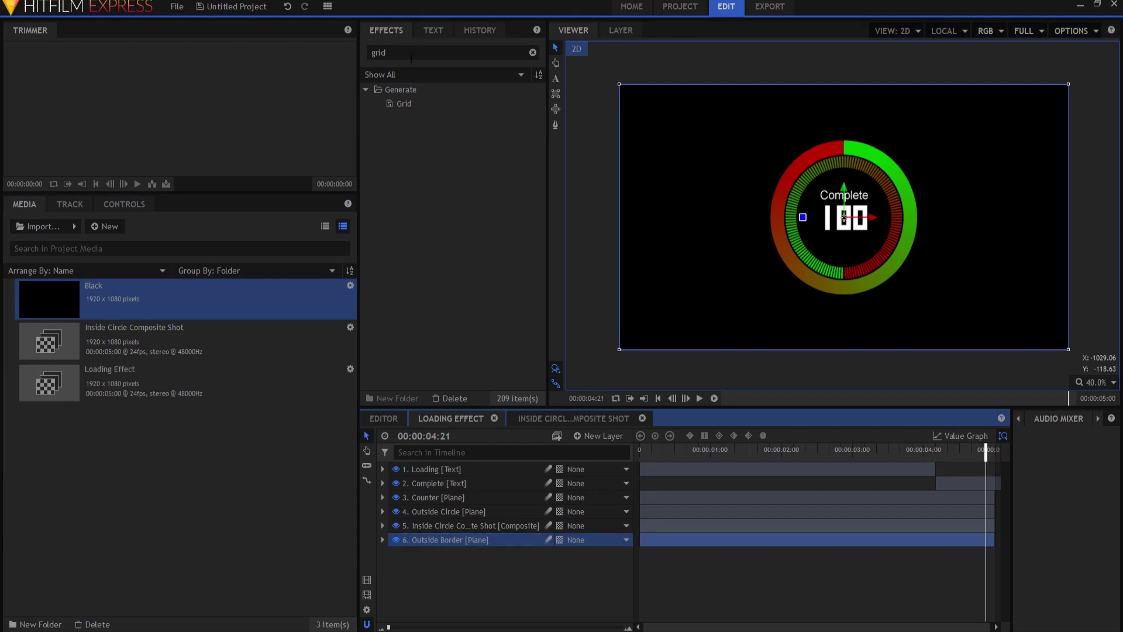
Step: Find the Fill Color effect and apply it to the Outside Border layer
{"action": "double_click", "coordinate": [378, 52]}
{"action": "type", "text": "fl"}
{"action": "type", "text": "ill"}
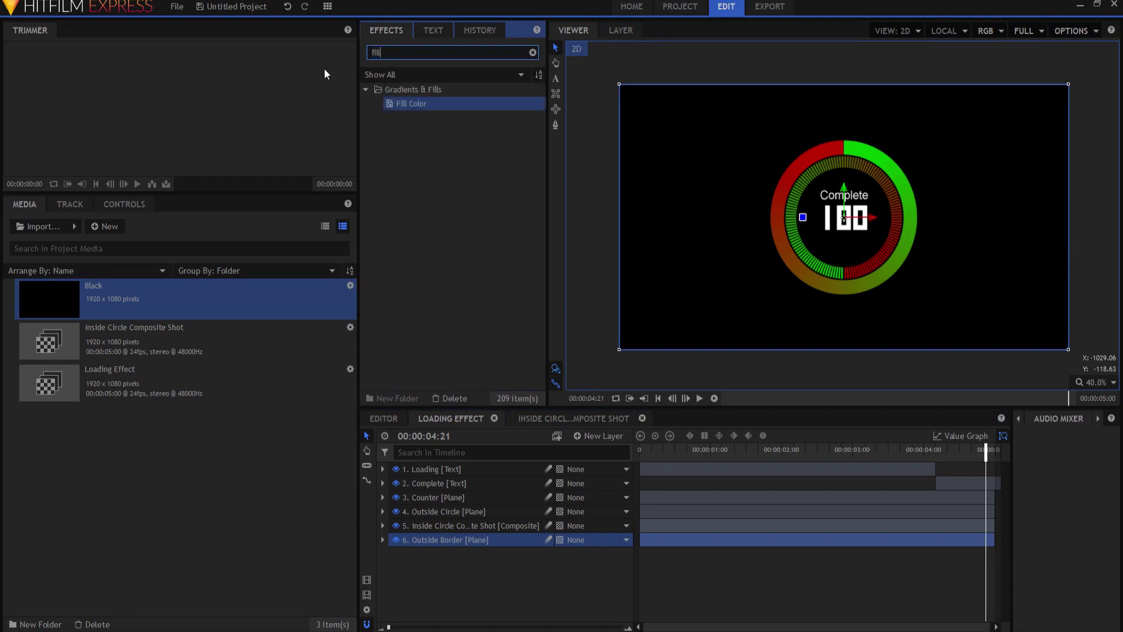
{"action": "left_click_drag", "start_coordinate": [415, 108], "coordinate": [434, 536]}
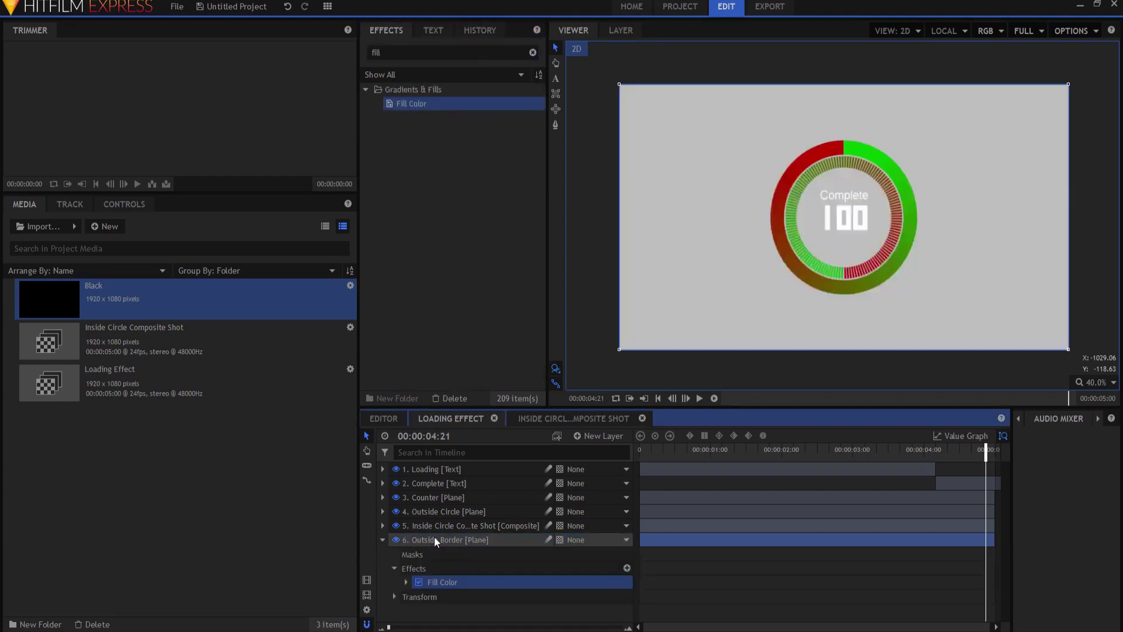
Step: Set the Outside Border layer's Fill Color to pure green (0, 255, 0)
{"action": "left_click", "coordinate": [406, 583]}
{"action": "left_click", "coordinate": [627, 596]}
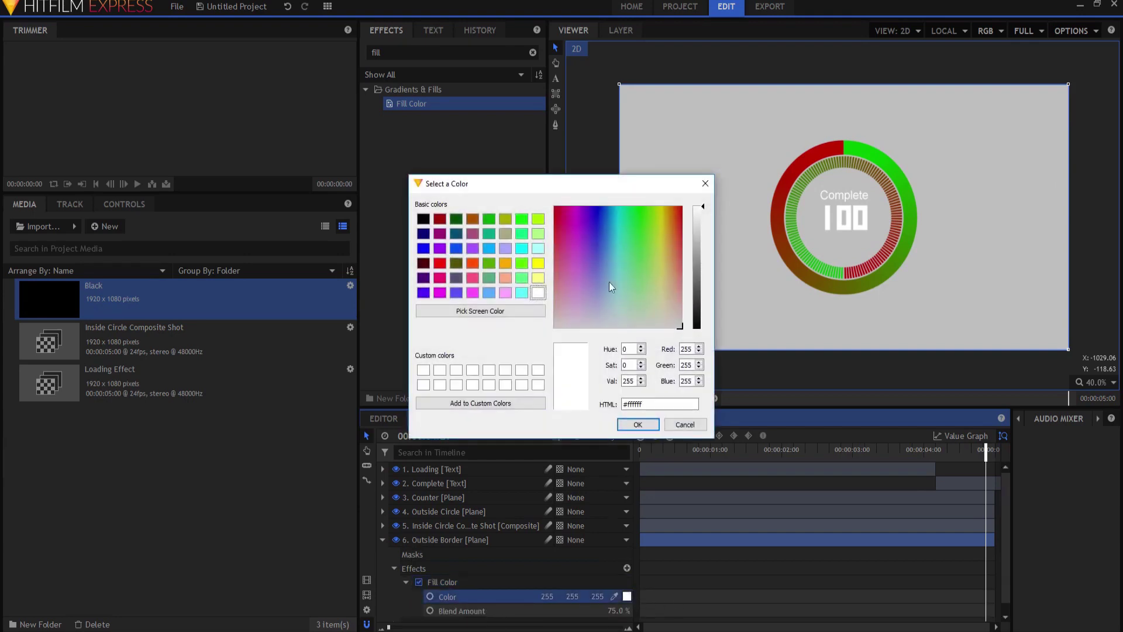
{"action": "left_click", "coordinate": [522, 218]}
{"action": "left_click", "coordinate": [624, 427]}
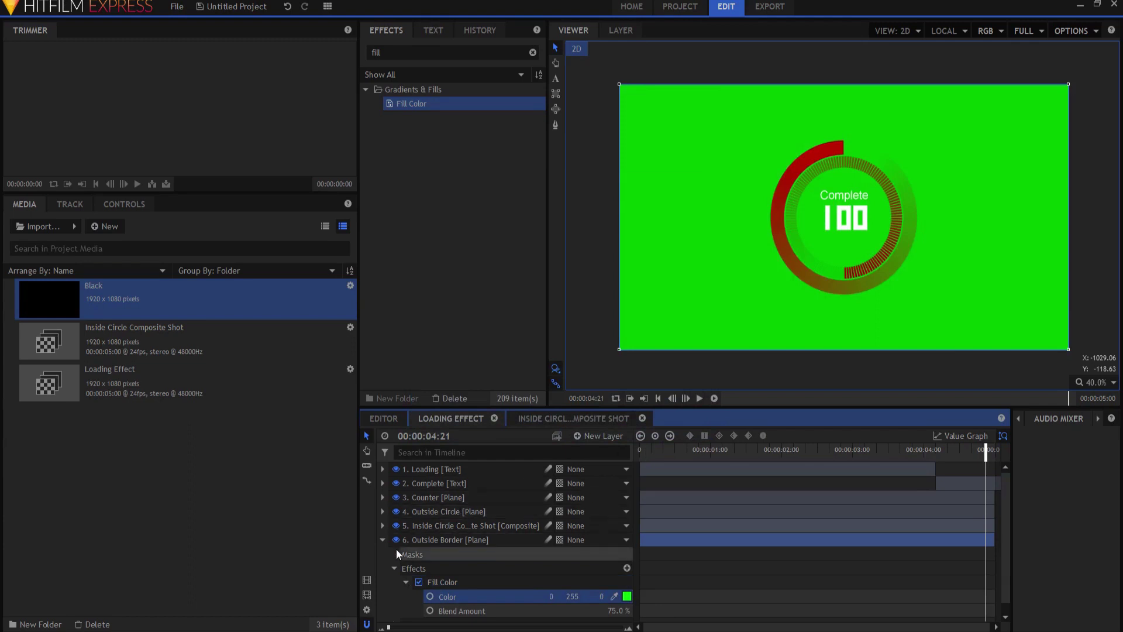
{"action": "left_click", "coordinate": [382, 539]}
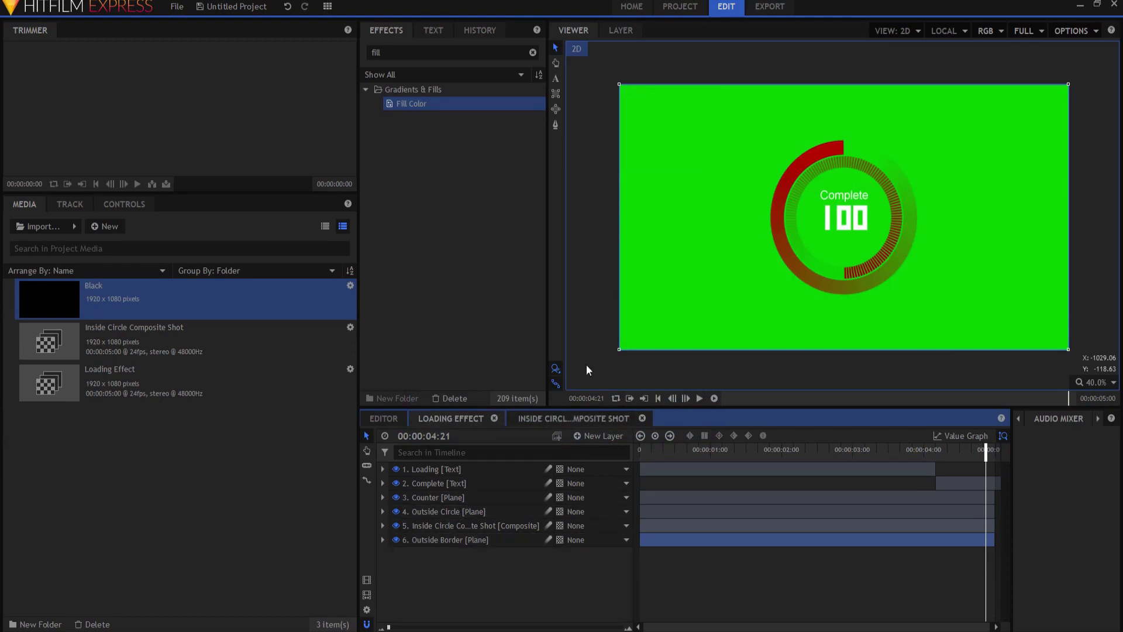
Step: Draw a rectangular mask over the whole frame on the Outside Border layer and invert it
{"action": "left_click", "coordinate": [556, 95]}
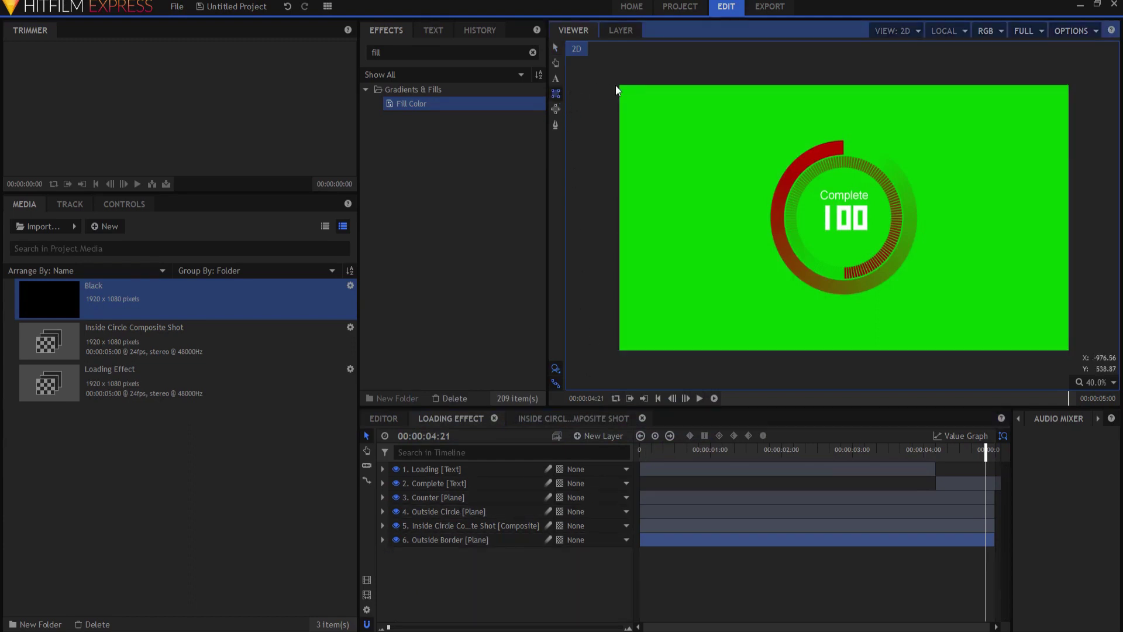
{"action": "left_click_drag", "start_coordinate": [619, 85], "coordinate": [1067, 350]}
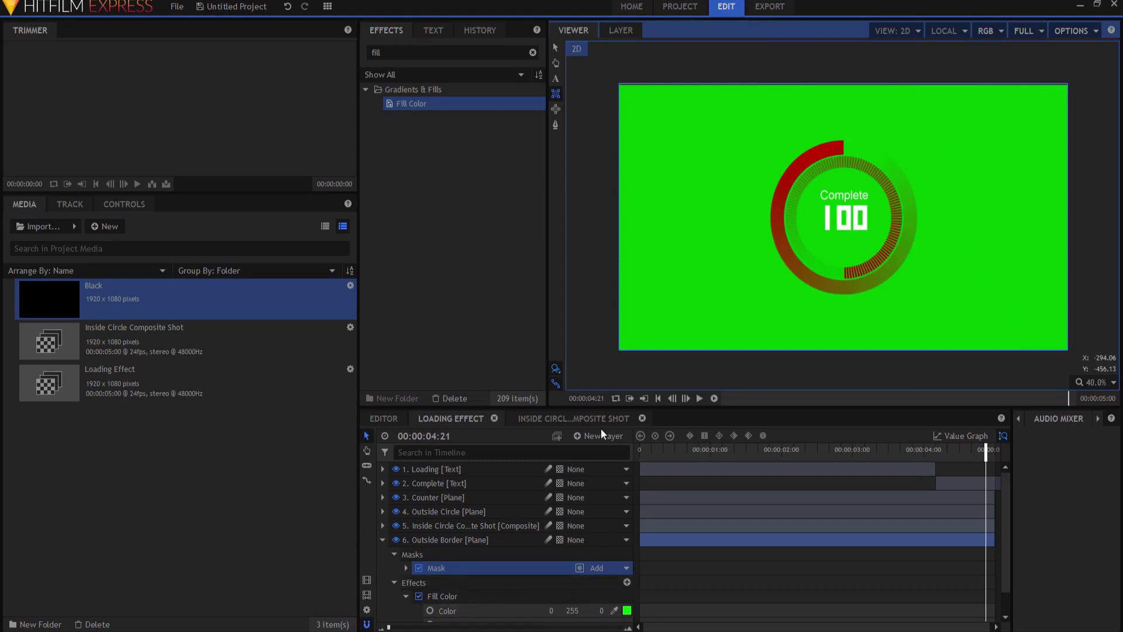
{"action": "left_click", "coordinate": [556, 48]}
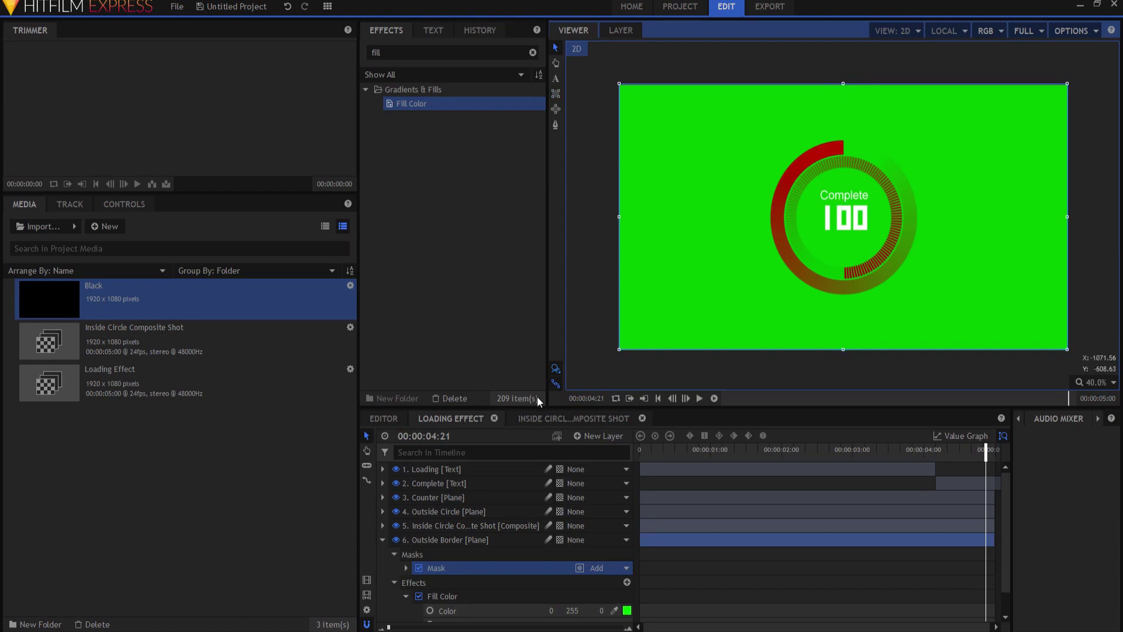
{"action": "left_click", "coordinate": [580, 568]}
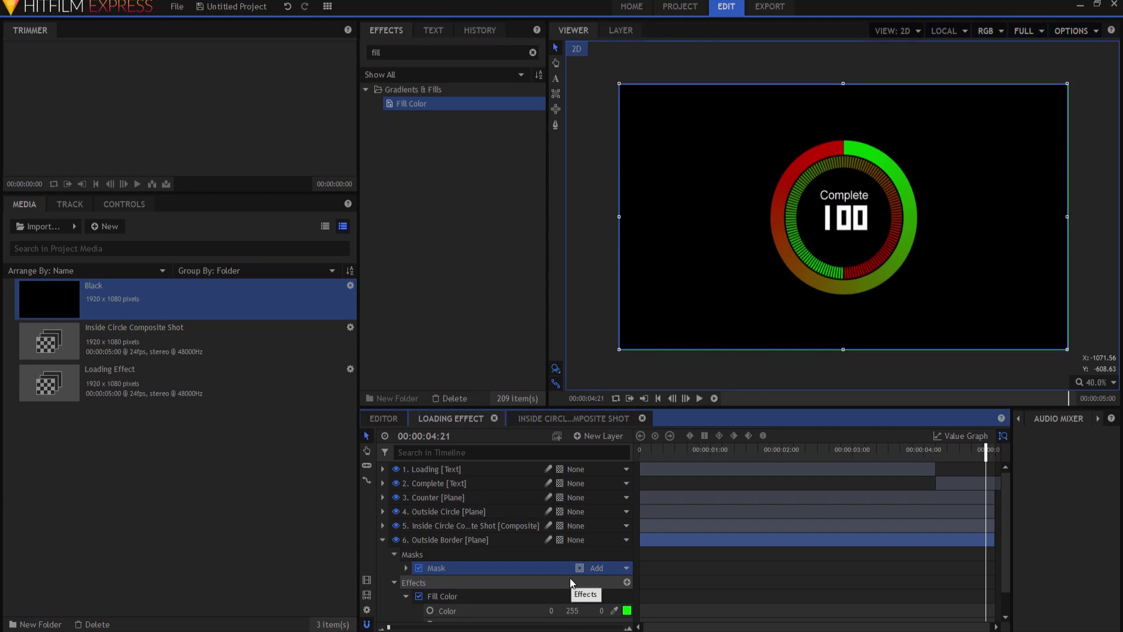
Step: Set the Outside Border mask's Expansion to -18 px to produce a thin green frame
{"action": "left_click", "coordinate": [405, 567]}
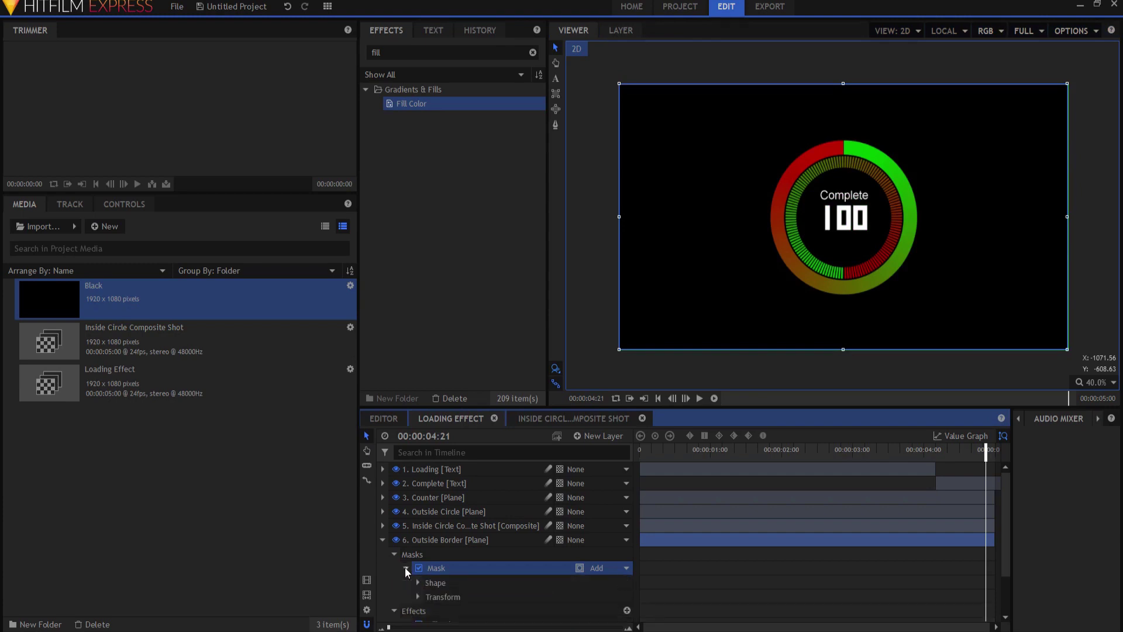
{"action": "scroll", "coordinate": [409, 568], "scroll_direction": "down", "scroll_amount": 2}
{"action": "left_click", "coordinate": [418, 559]}
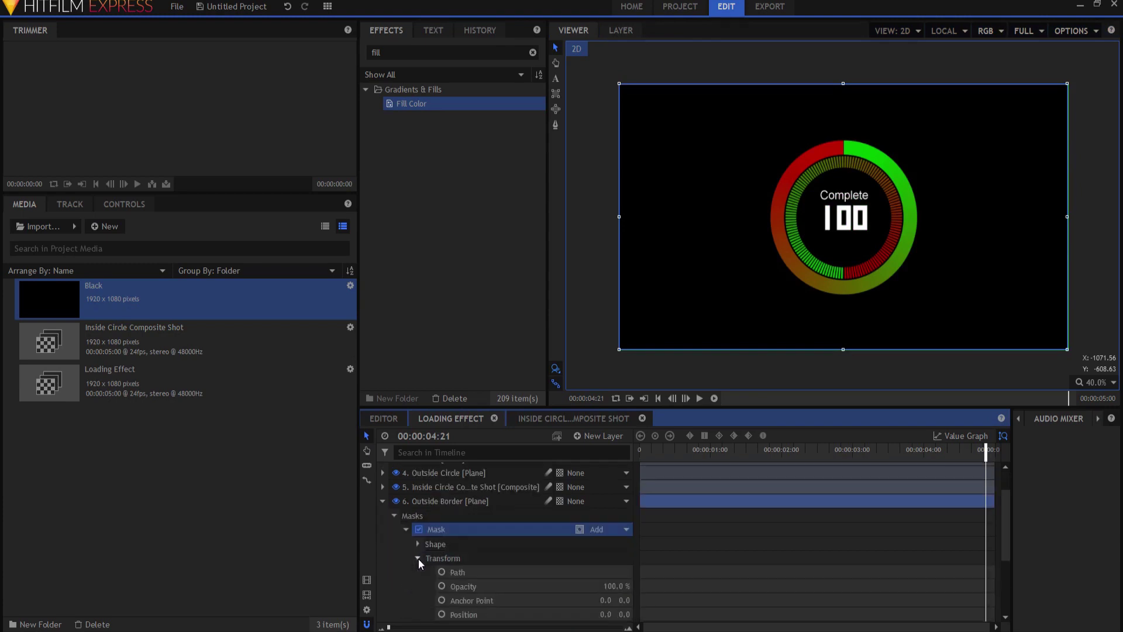
{"action": "left_click", "coordinate": [417, 558]}
{"action": "left_click", "coordinate": [417, 544]}
{"action": "left_click_drag", "start_coordinate": [613, 560], "coordinate": [593, 561]}
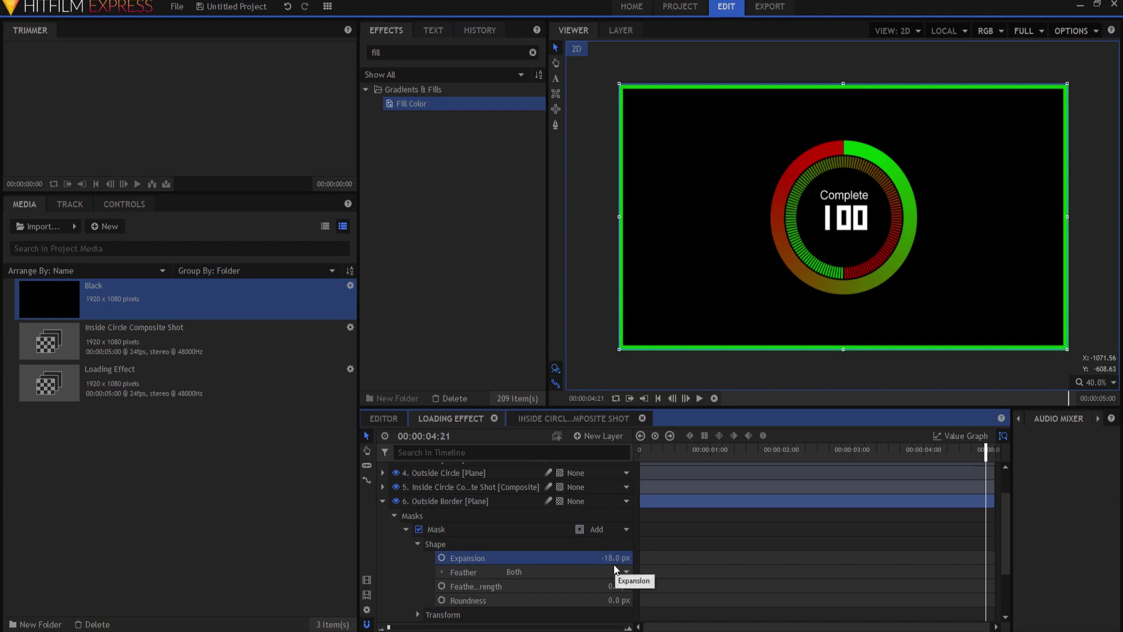
Step: Scale the Outside Border layer down to a near-square frame just around the outside circle
{"action": "left_click", "coordinate": [388, 505]}
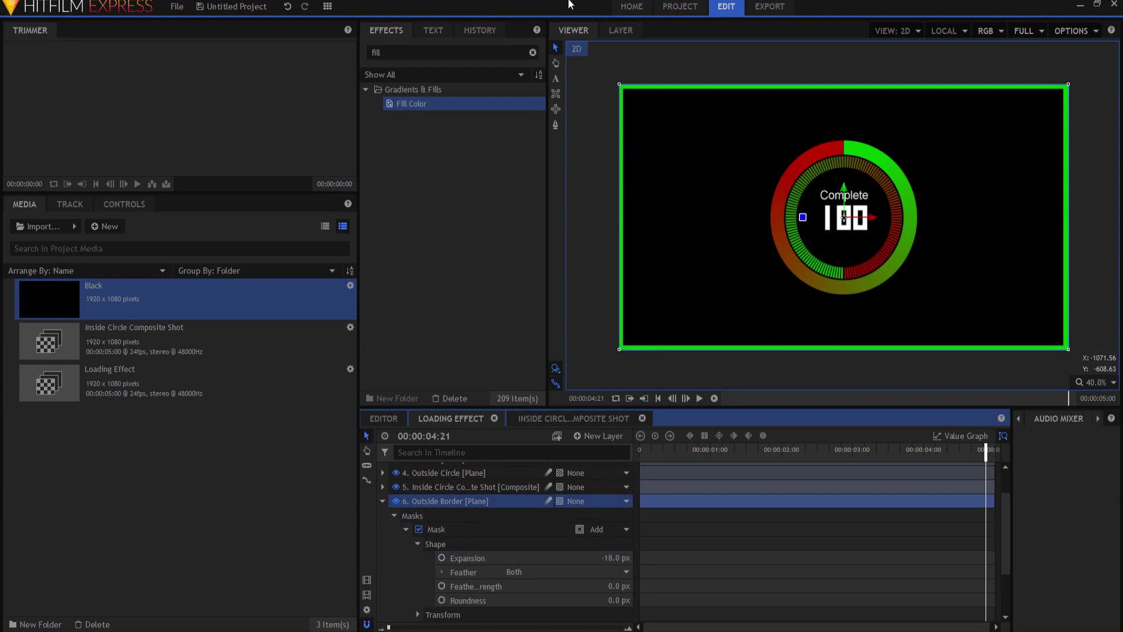
{"action": "left_click_drag", "start_coordinate": [620, 350], "coordinate": [751, 312]}
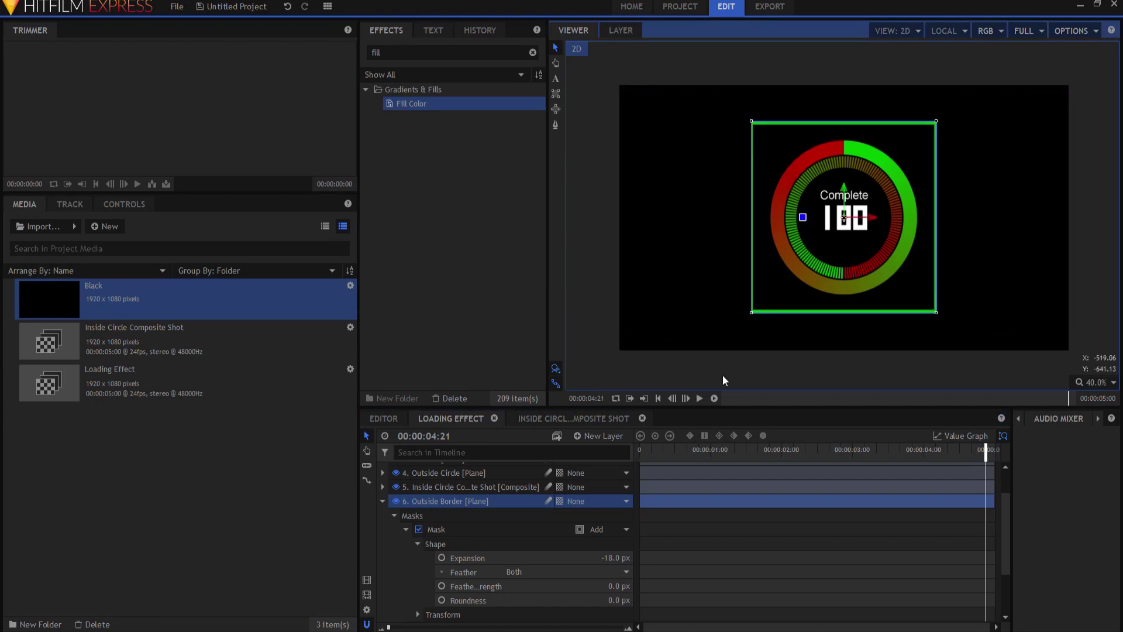
{"action": "left_click", "coordinate": [383, 501]}
Step: Duplicate the Outside Border layer and rename the lower copy Inside Border
{"action": "right_click", "coordinate": [431, 539]}
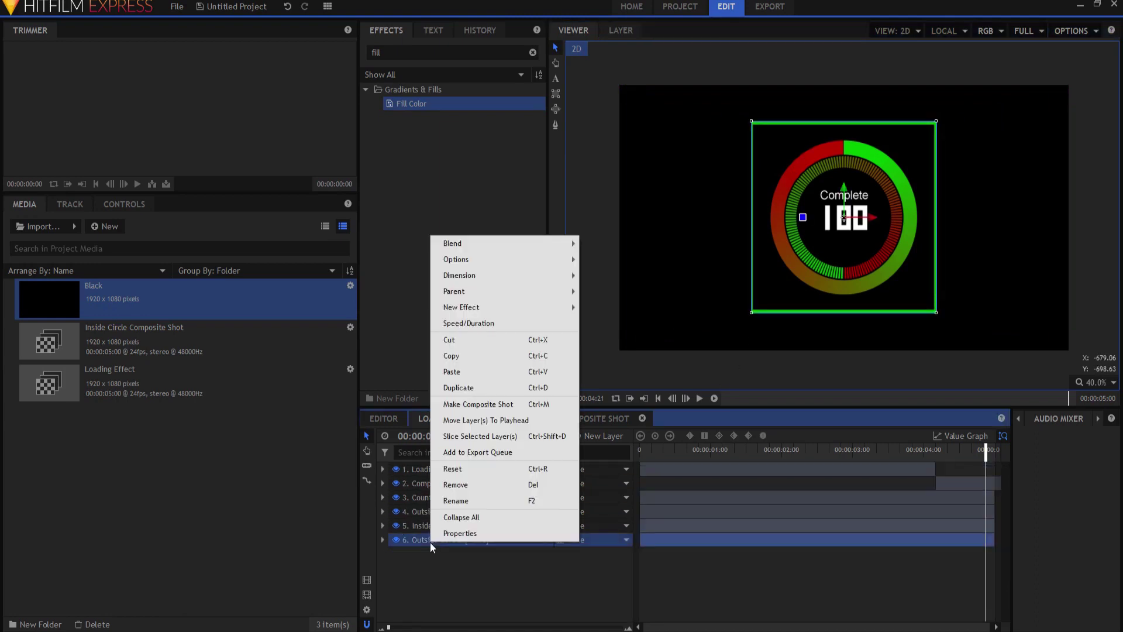
{"action": "left_click", "coordinate": [458, 388]}
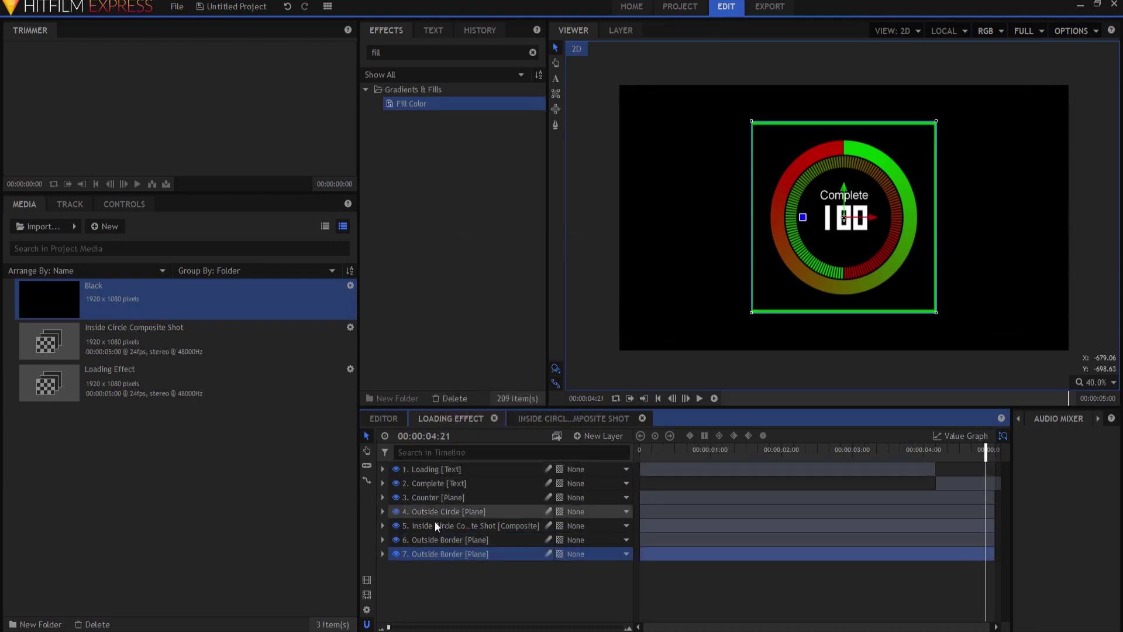
{"action": "double_click", "coordinate": [422, 553]}
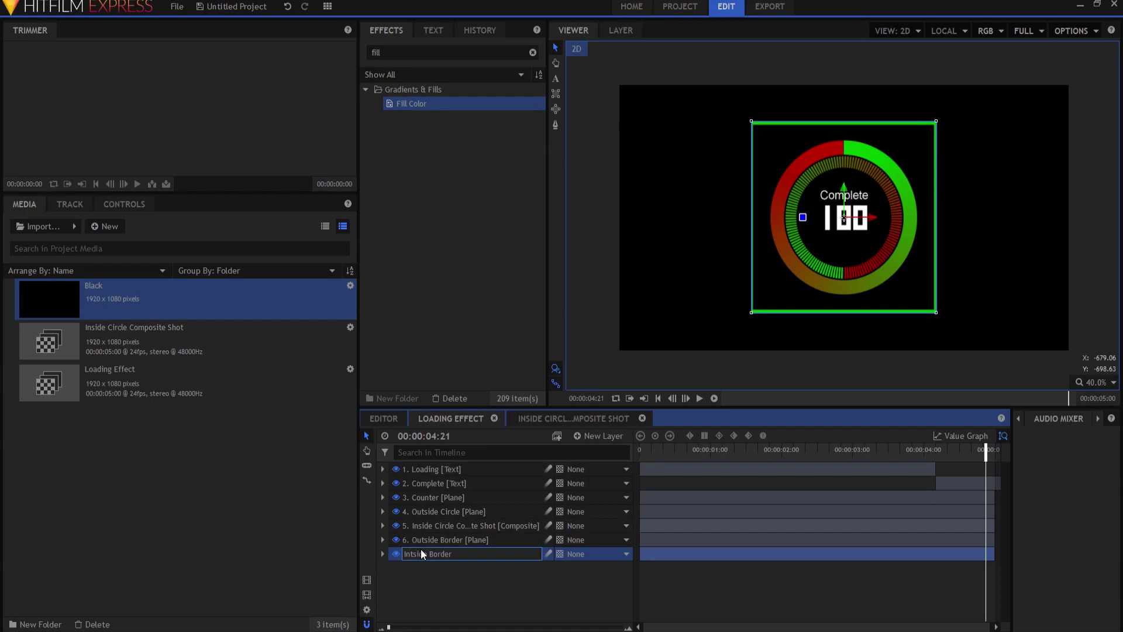
{"action": "key", "text": "Return"}
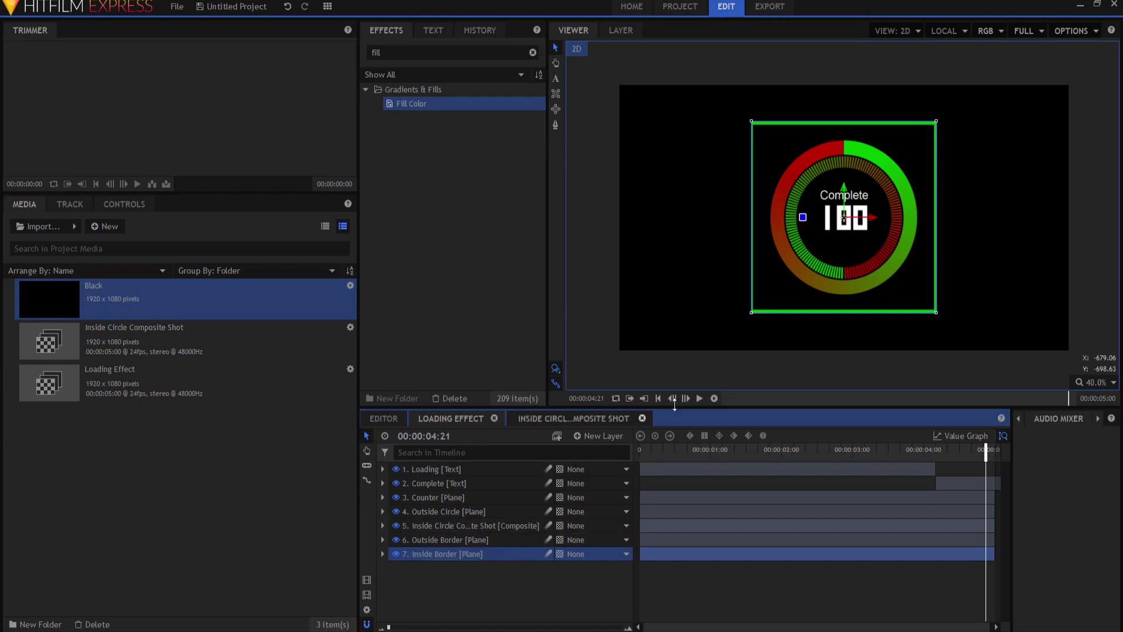
Step: Shrink the Inside Border layer slightly so it sits just within the outside border, and deselect it
{"action": "left_click_drag", "start_coordinate": [750, 313], "coordinate": [759, 303]}
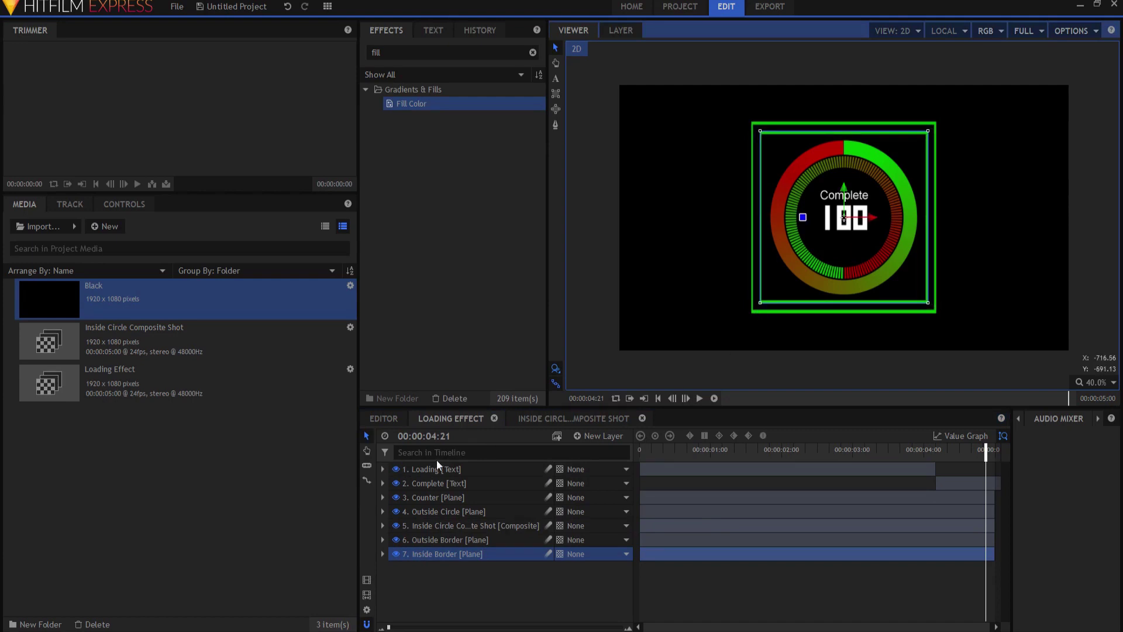
{"action": "left_click", "coordinate": [412, 592]}
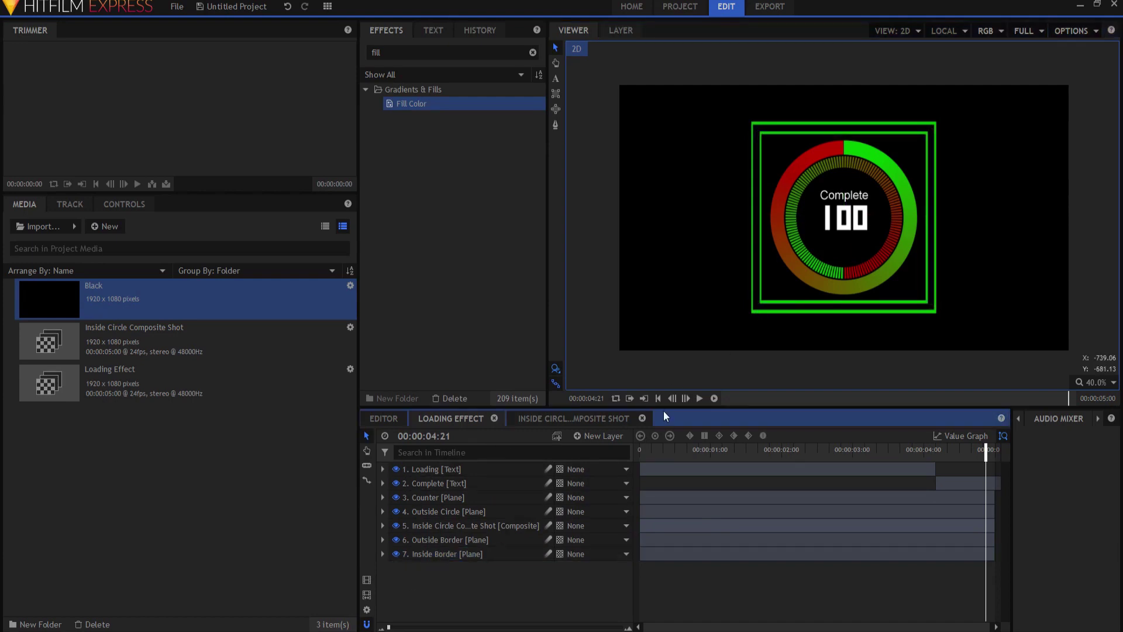
{"action": "left_click", "coordinate": [558, 45]}
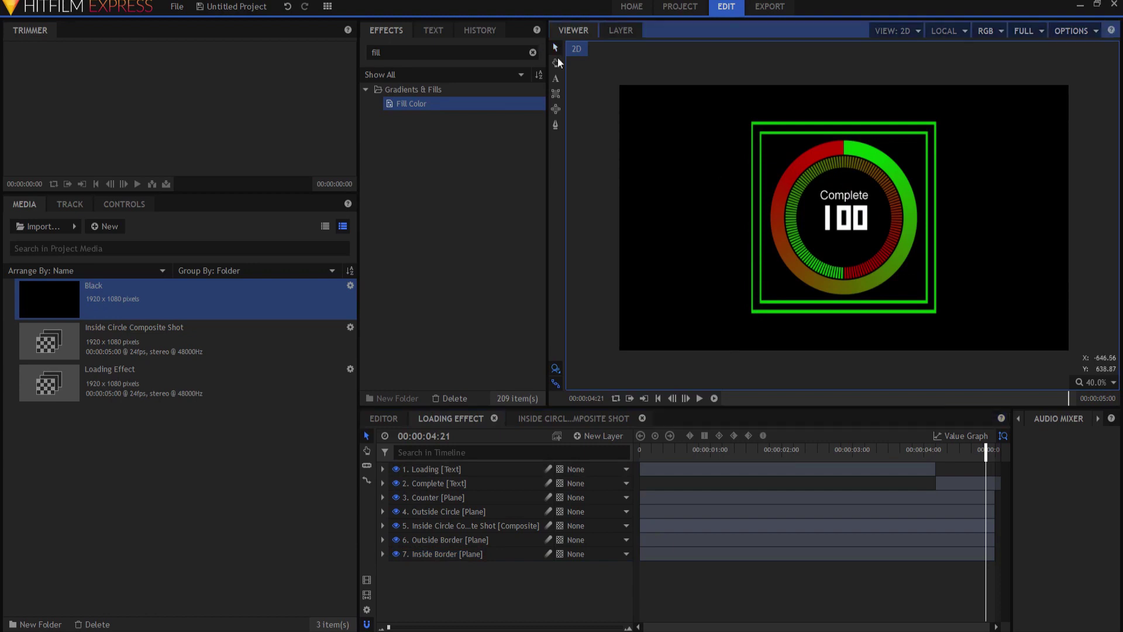
Step: Play the Loading Effect composite shot from the start to check the animation with both borders
{"action": "left_click", "coordinate": [660, 398]}
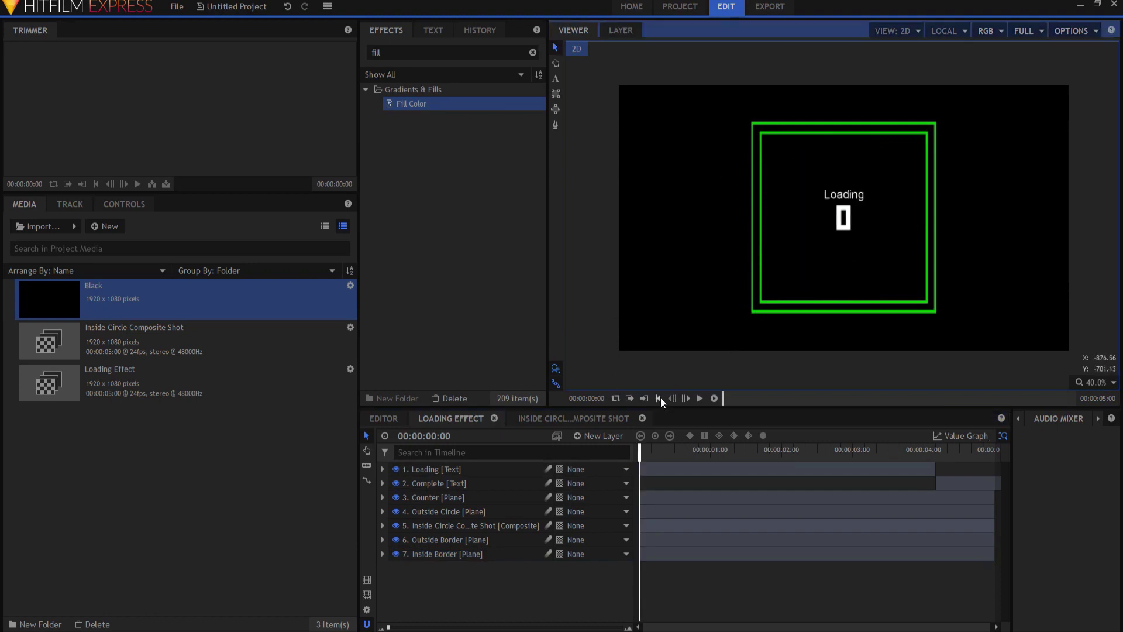
{"action": "left_click", "coordinate": [700, 398]}
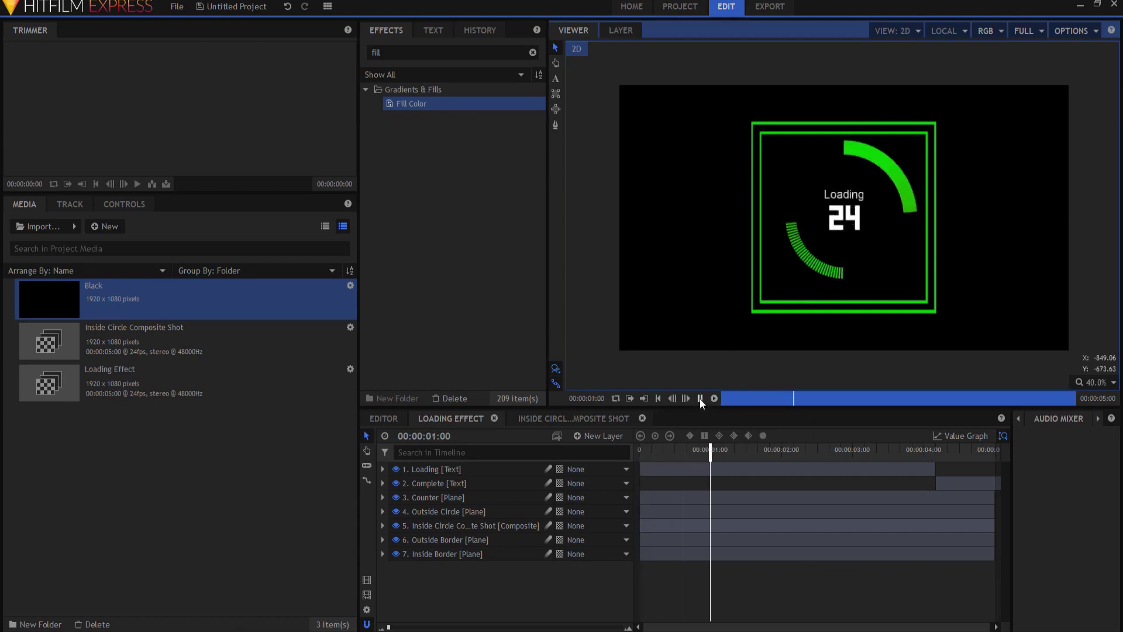